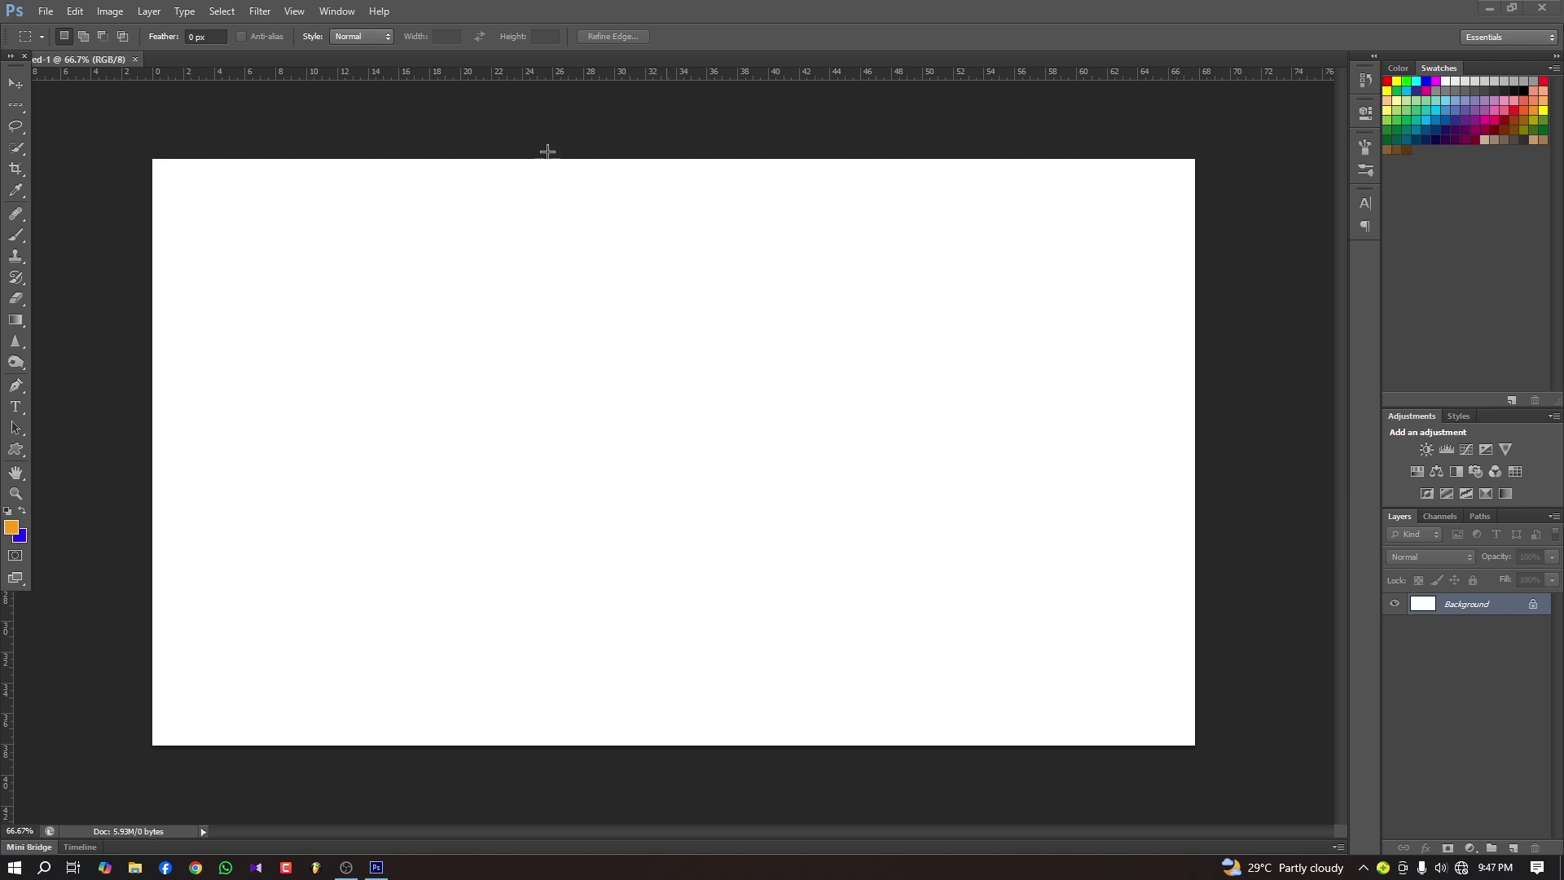
Open the cutout photo IMG_20211002_142918-removebg-preview.png and copy it as a layer into the blank white document.
left_click(46, 12)
left_click(61, 44)
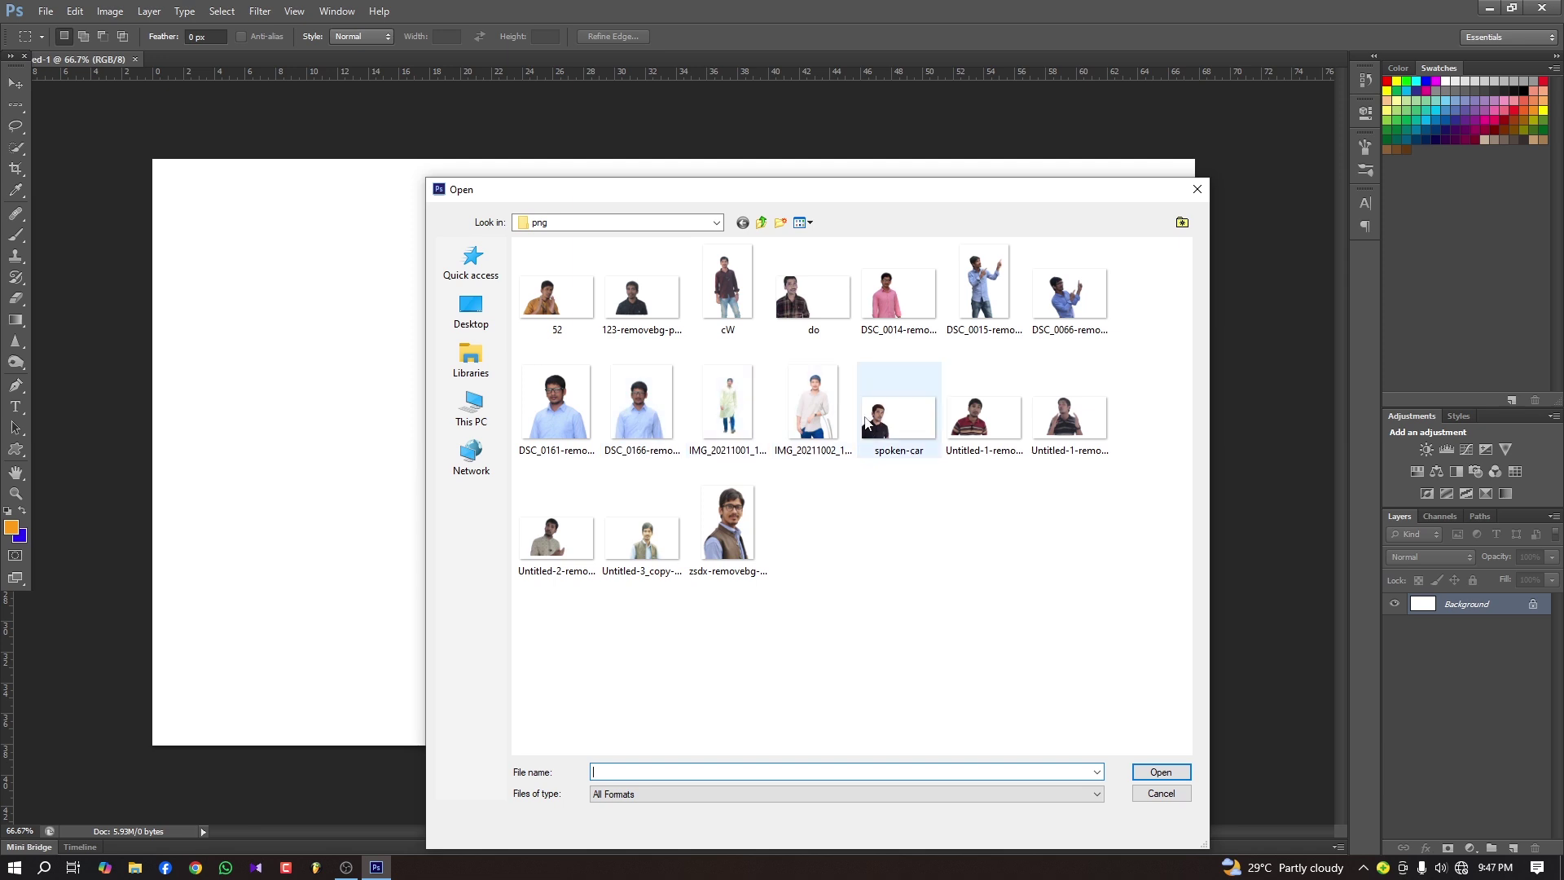
double_click(813, 405)
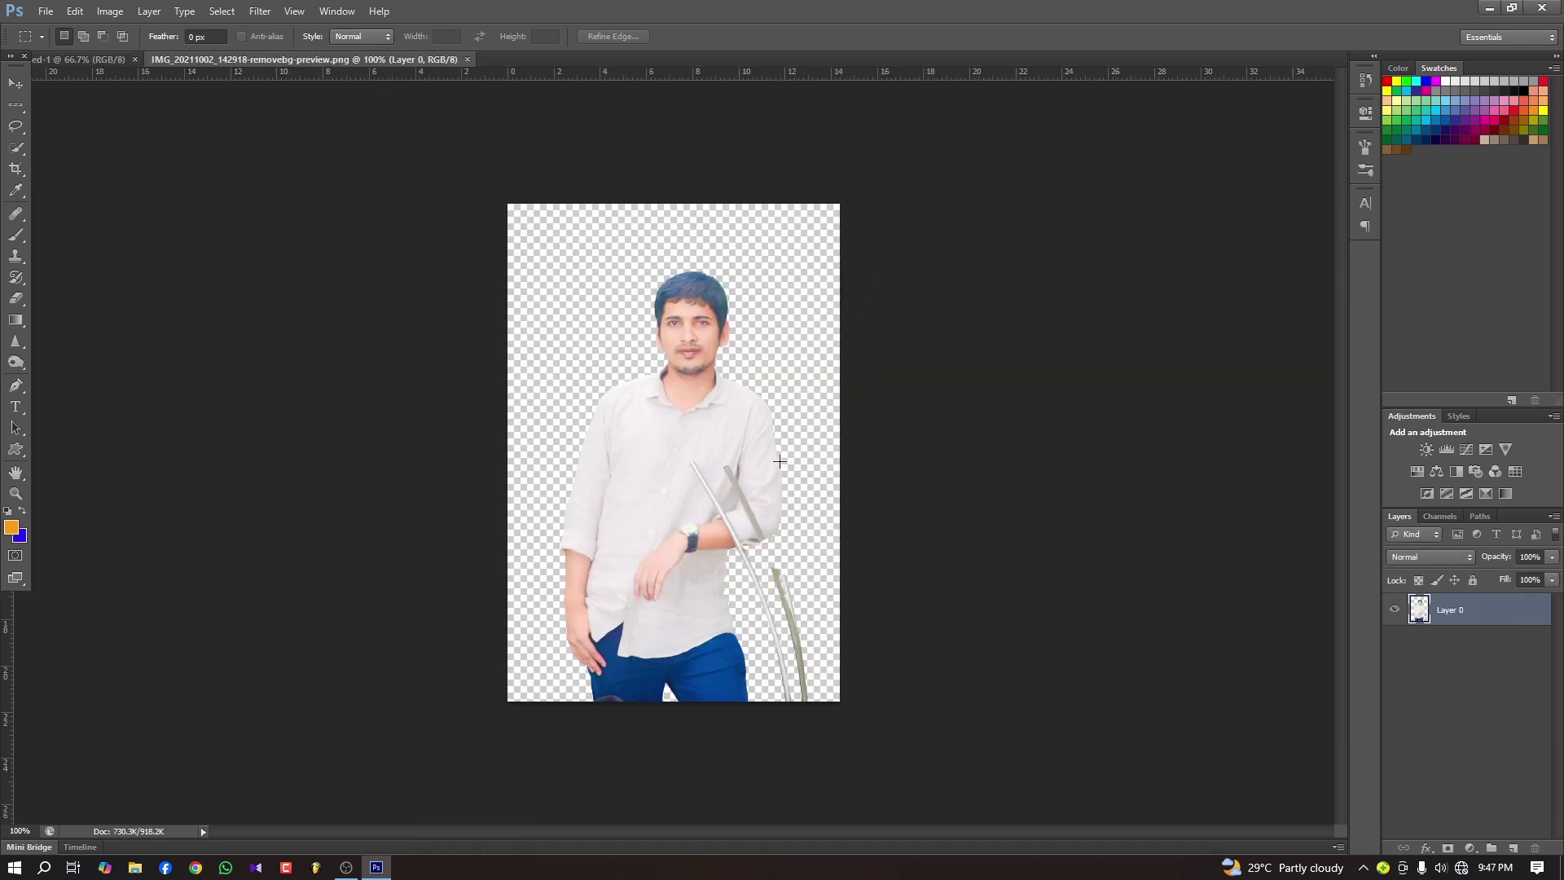
left_click(89, 57)
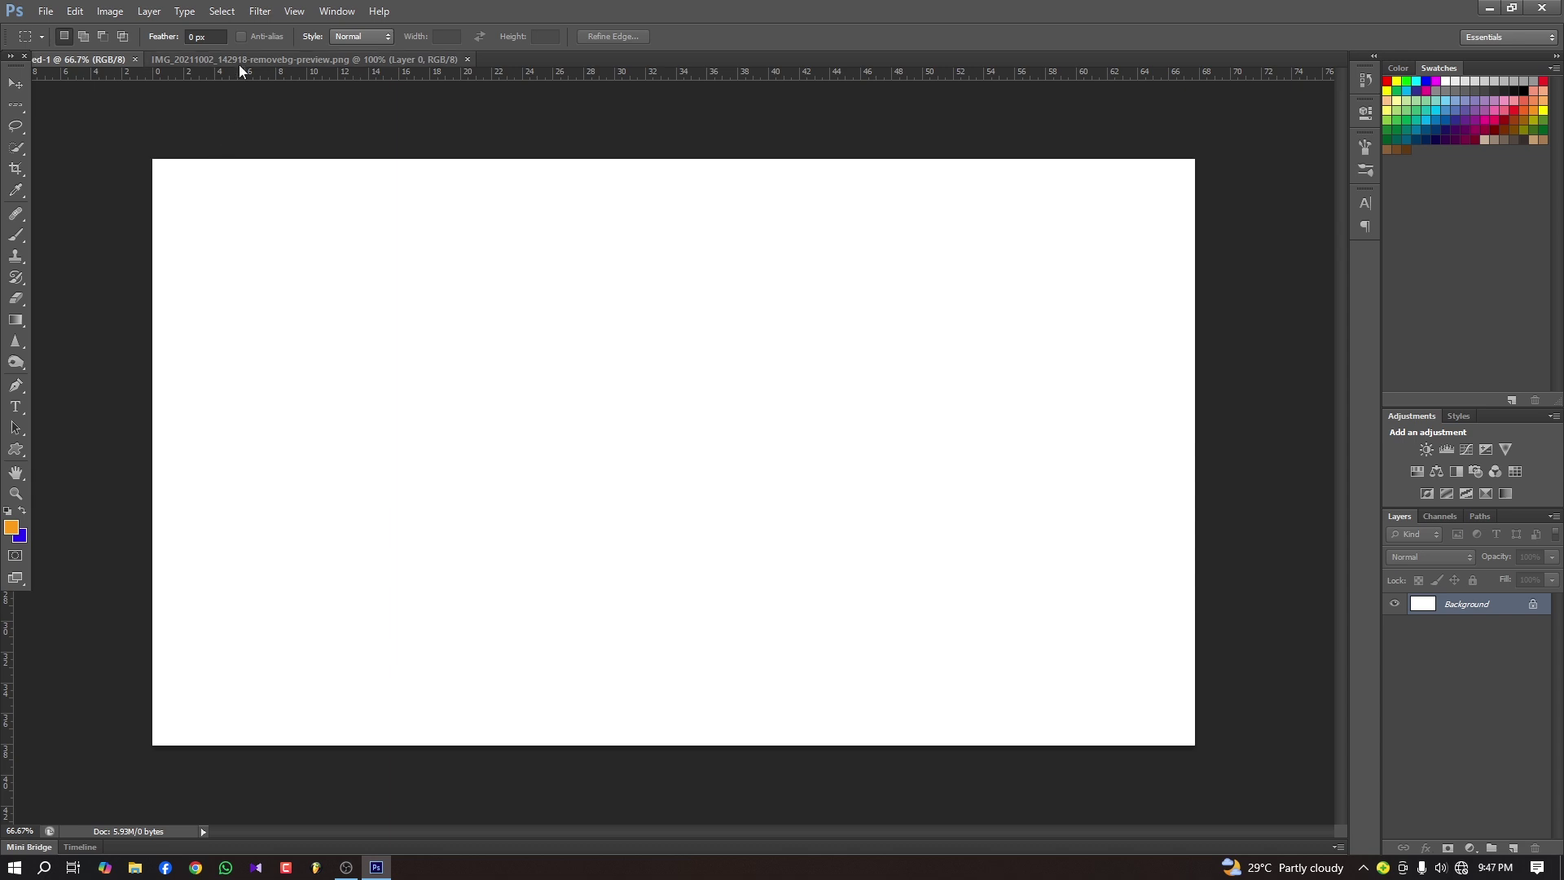
left_click(240, 61)
left_click(21, 90)
left_click_drag(653, 471, 706, 474)
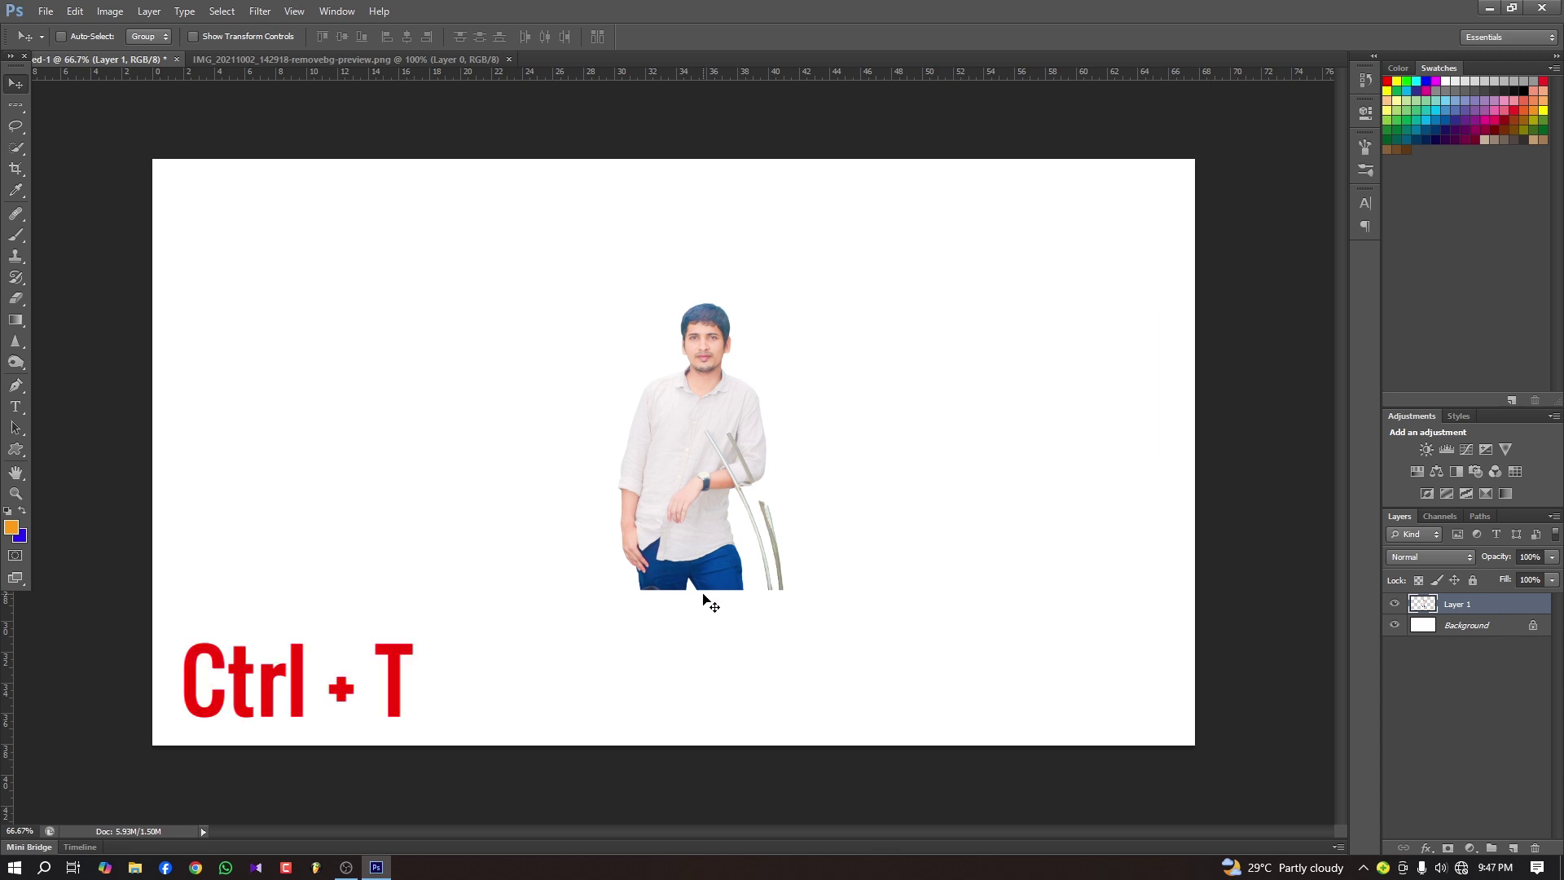
Enlarge the cutout man with Free Transform to nearly the full canvas height and place him near the canvas's centre.
key("ctrl+t")
left_click_drag(788, 589, 889, 705)
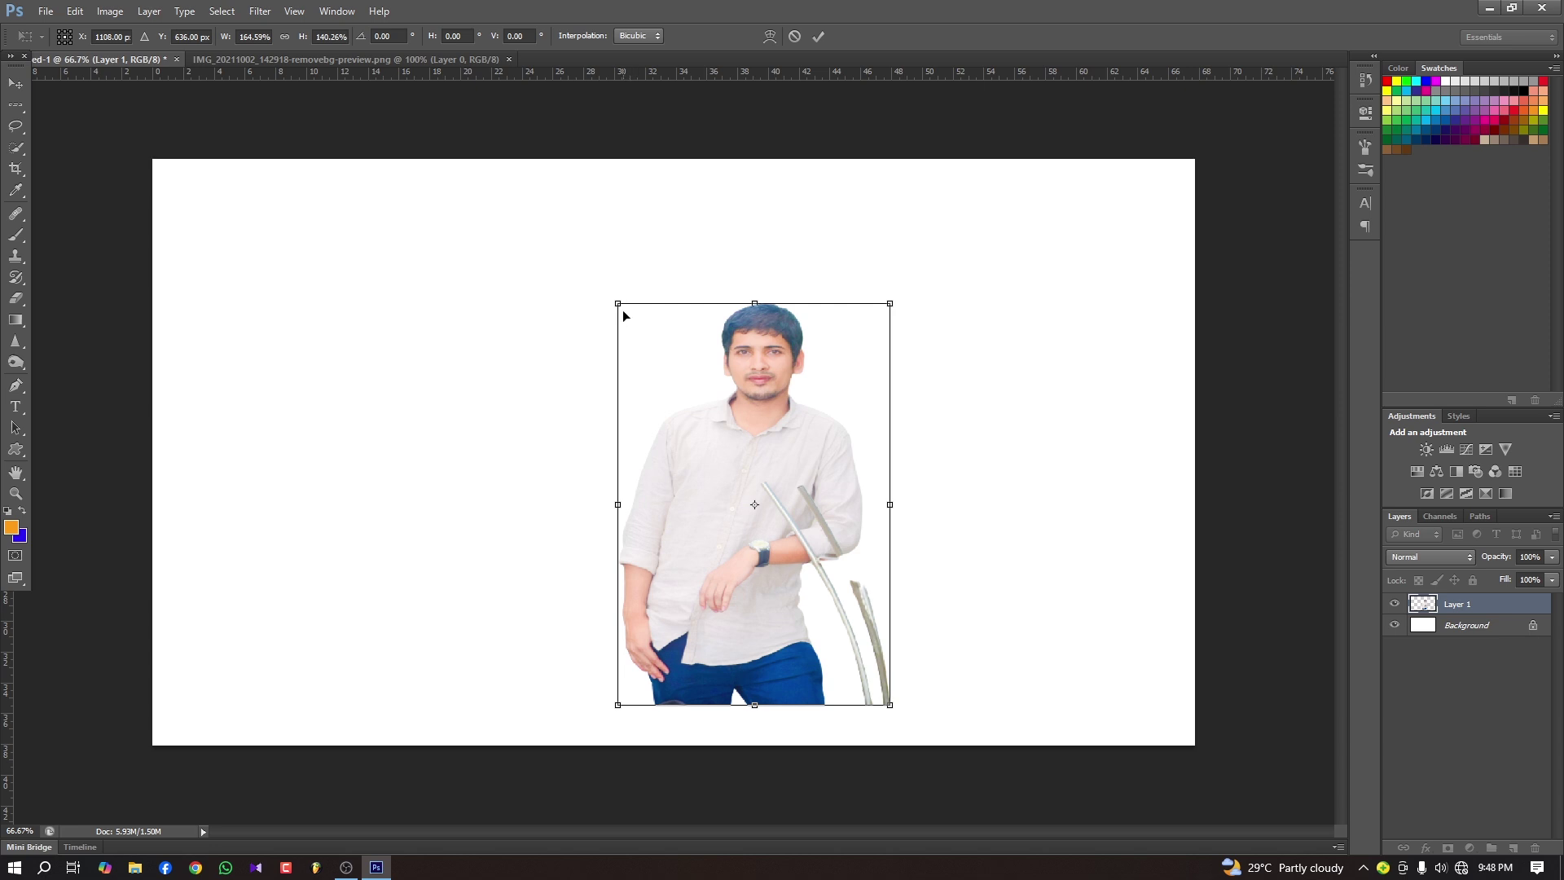
left_click_drag(615, 301, 560, 177)
left_click_drag(725, 698, 725, 715)
left_click_drag(756, 483, 758, 493)
left_click(818, 36)
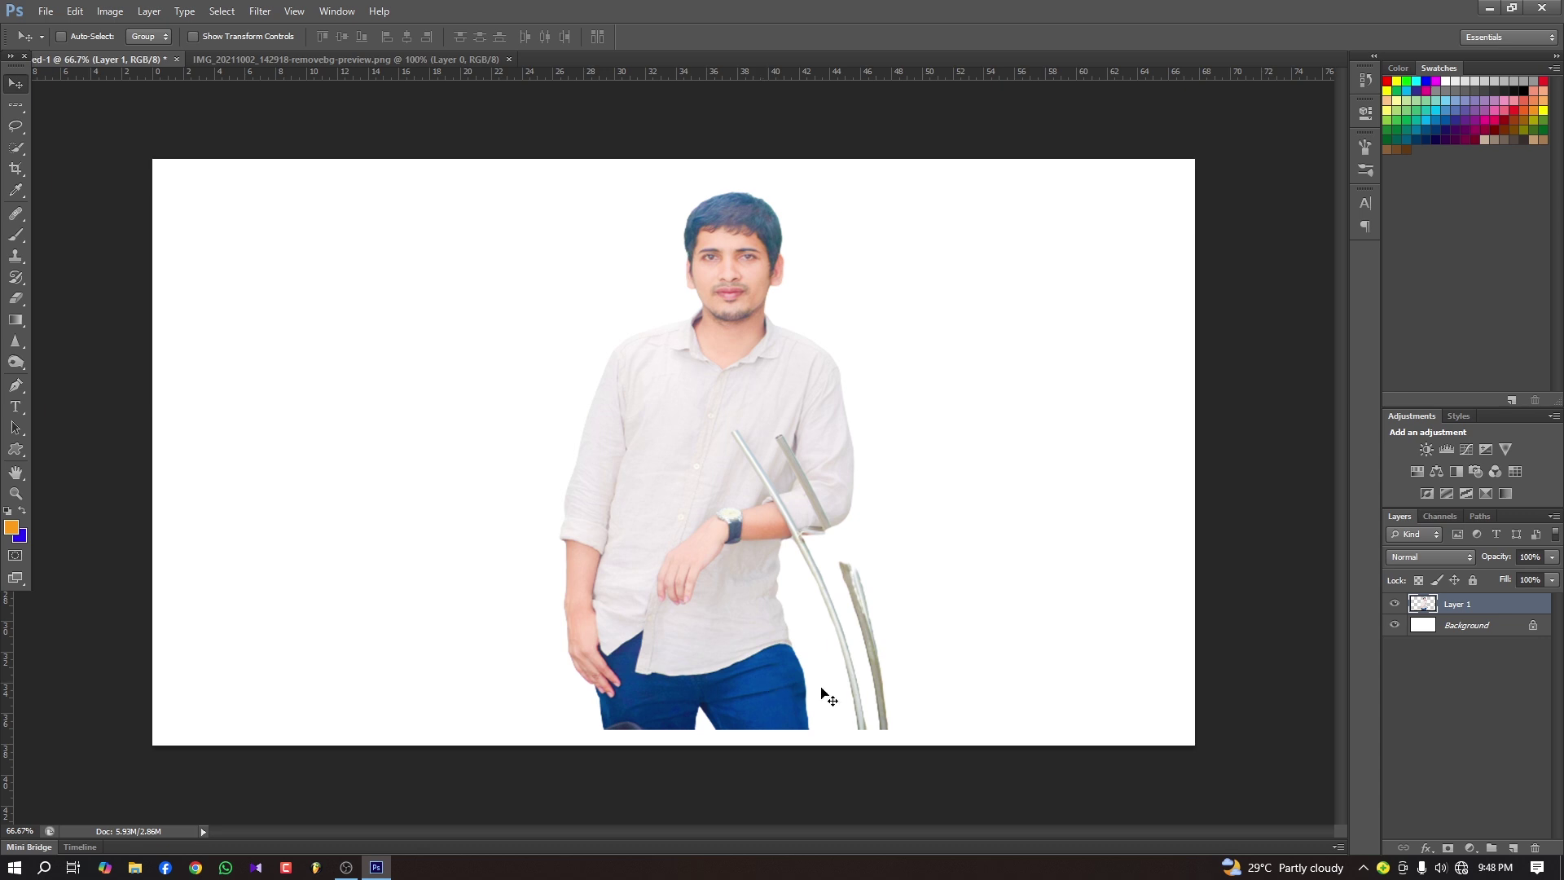
Add a Stroke layer style to the cutout photo with a size of 24 px and the red colour fa0a26.
double_click(1495, 609)
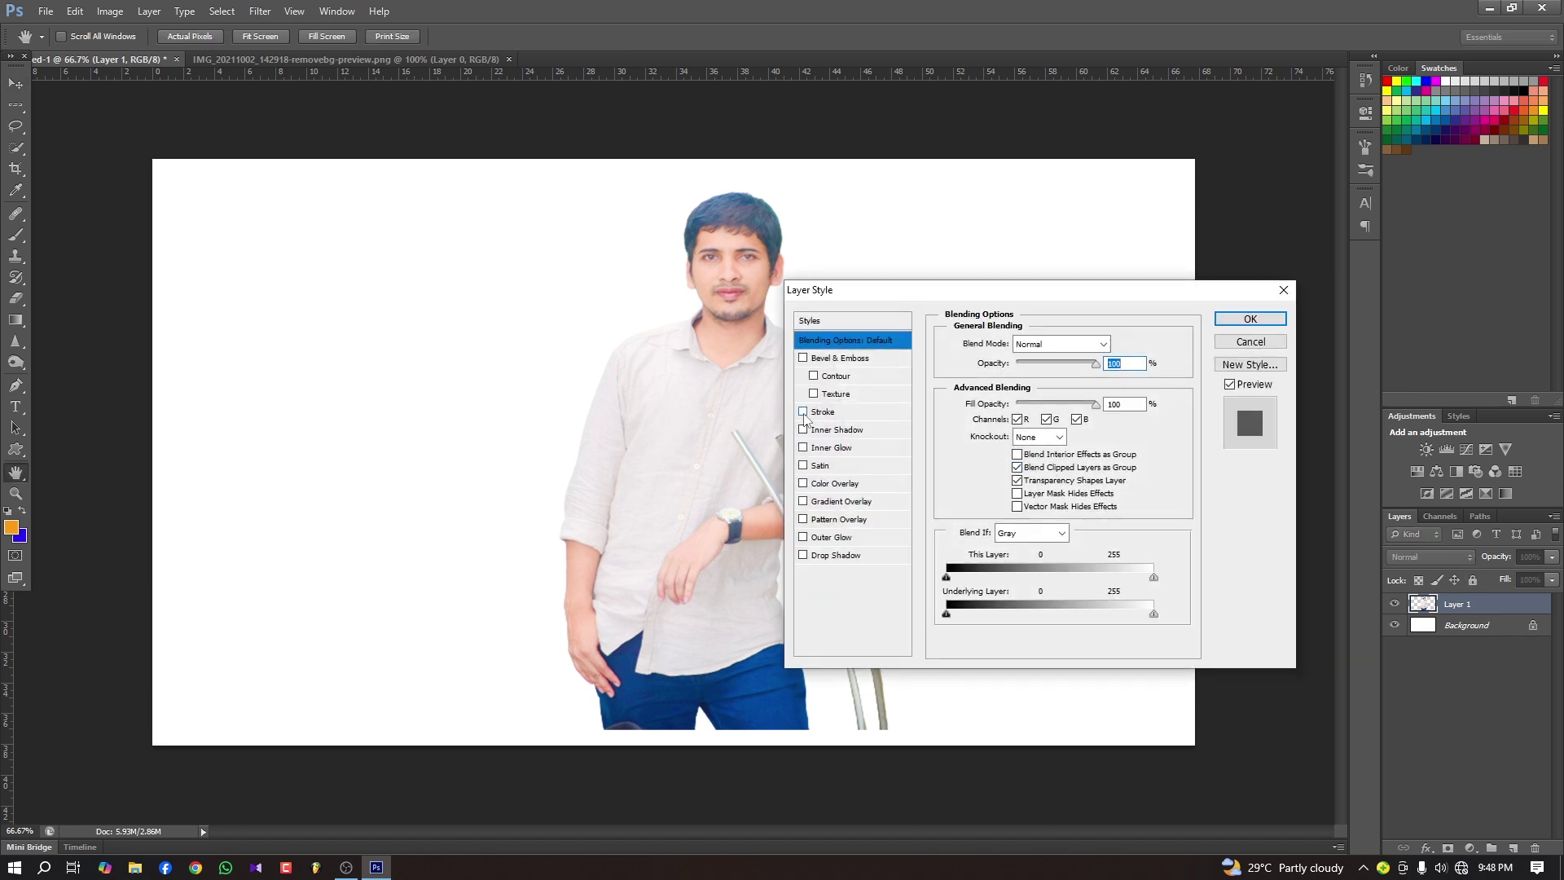
left_click(817, 417)
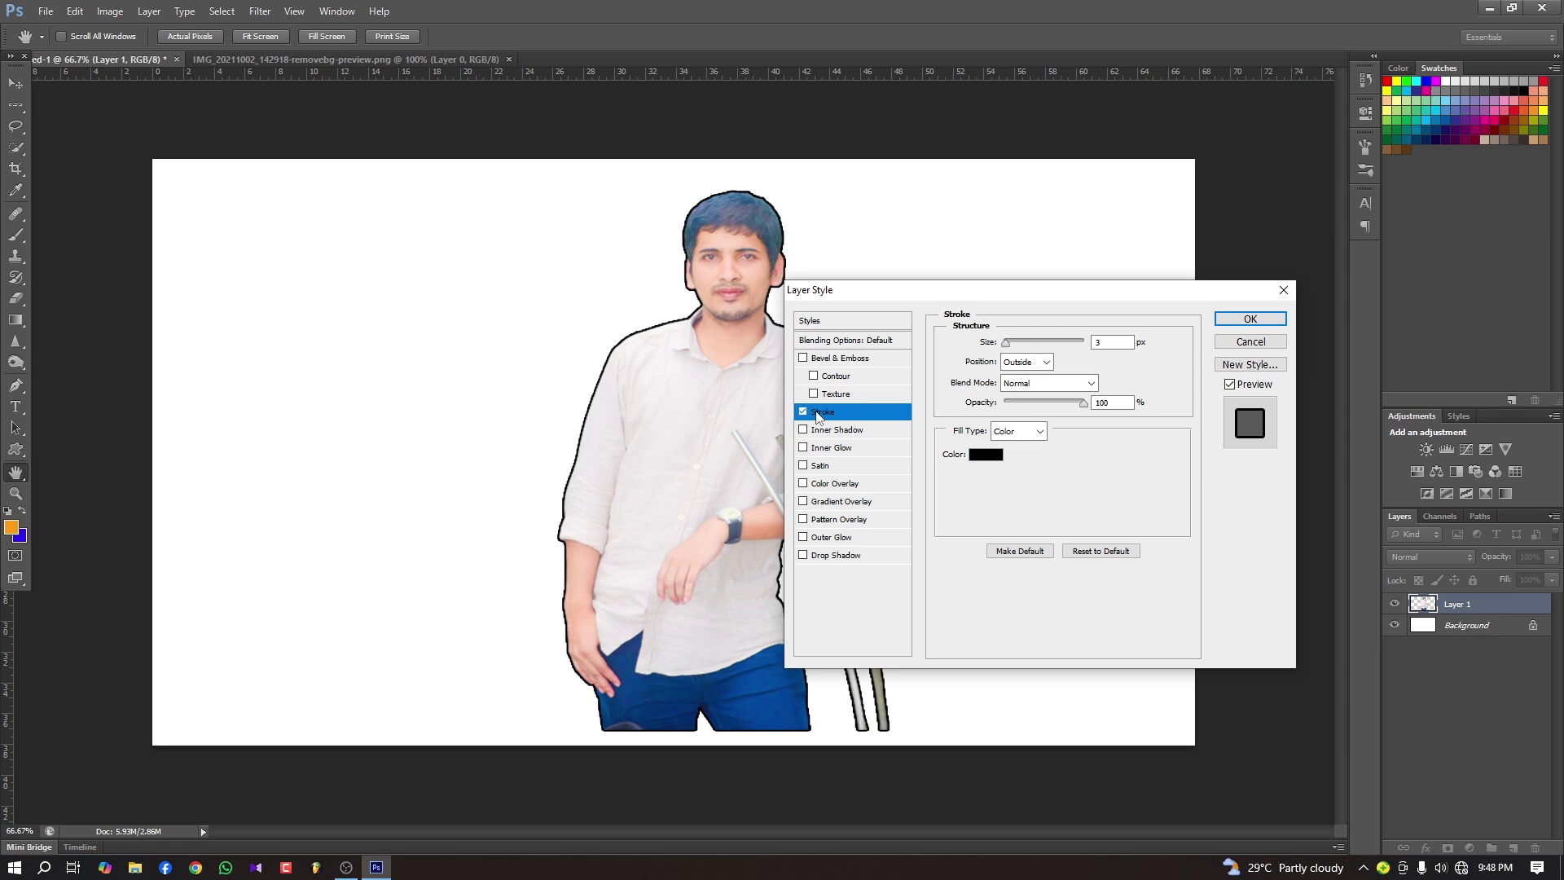
mouse_move(998, 299)
left_mouse_down()
mouse_move(1143, 272)
mouse_move(1152, 320)
left_mouse_up()
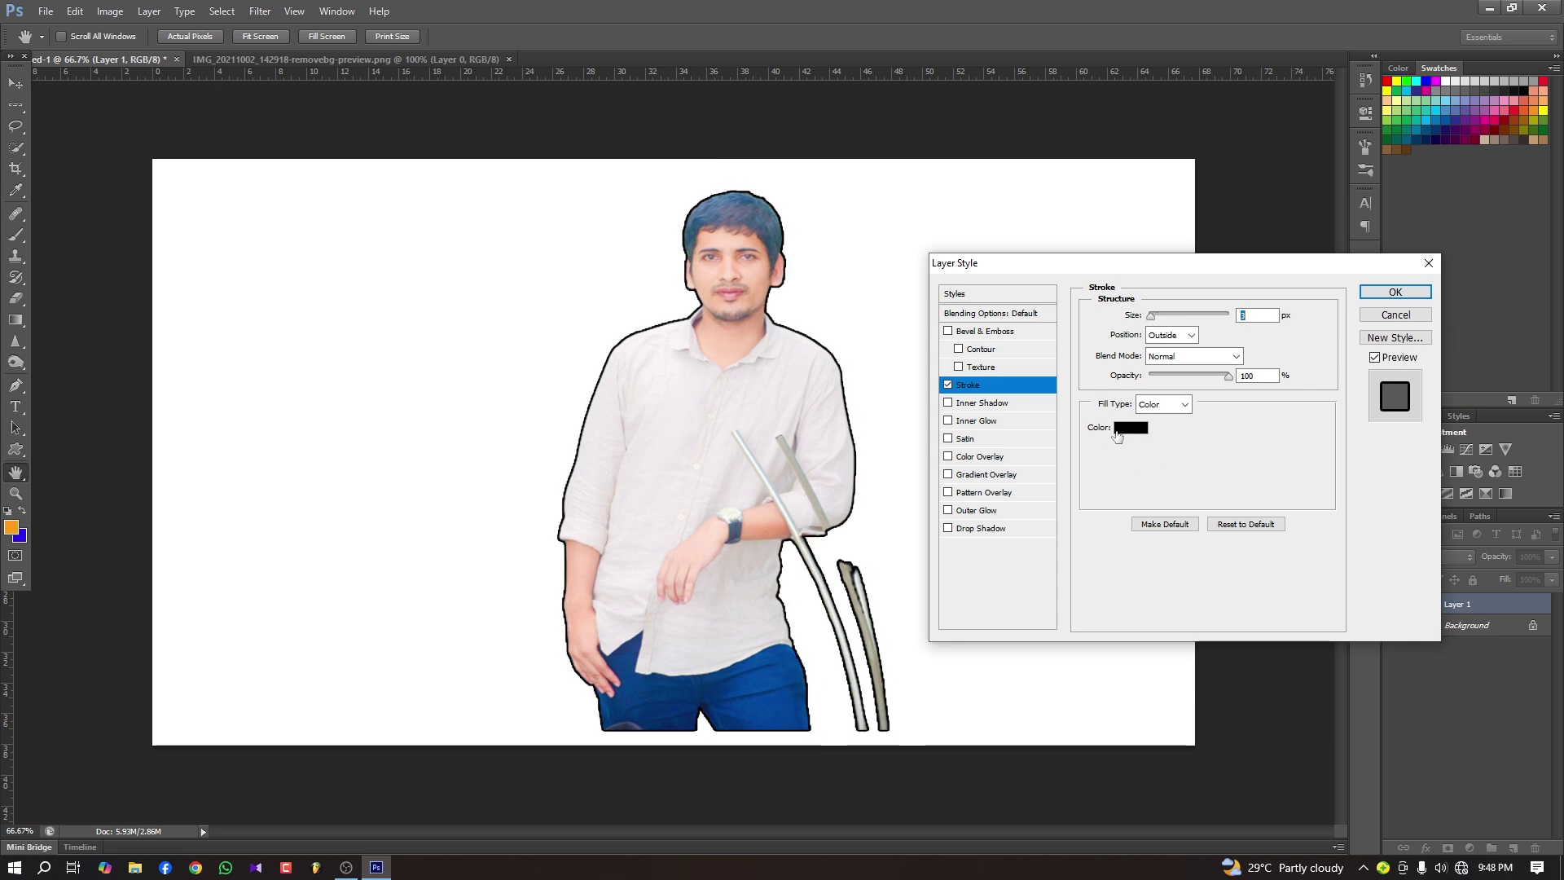
left_click(1126, 430)
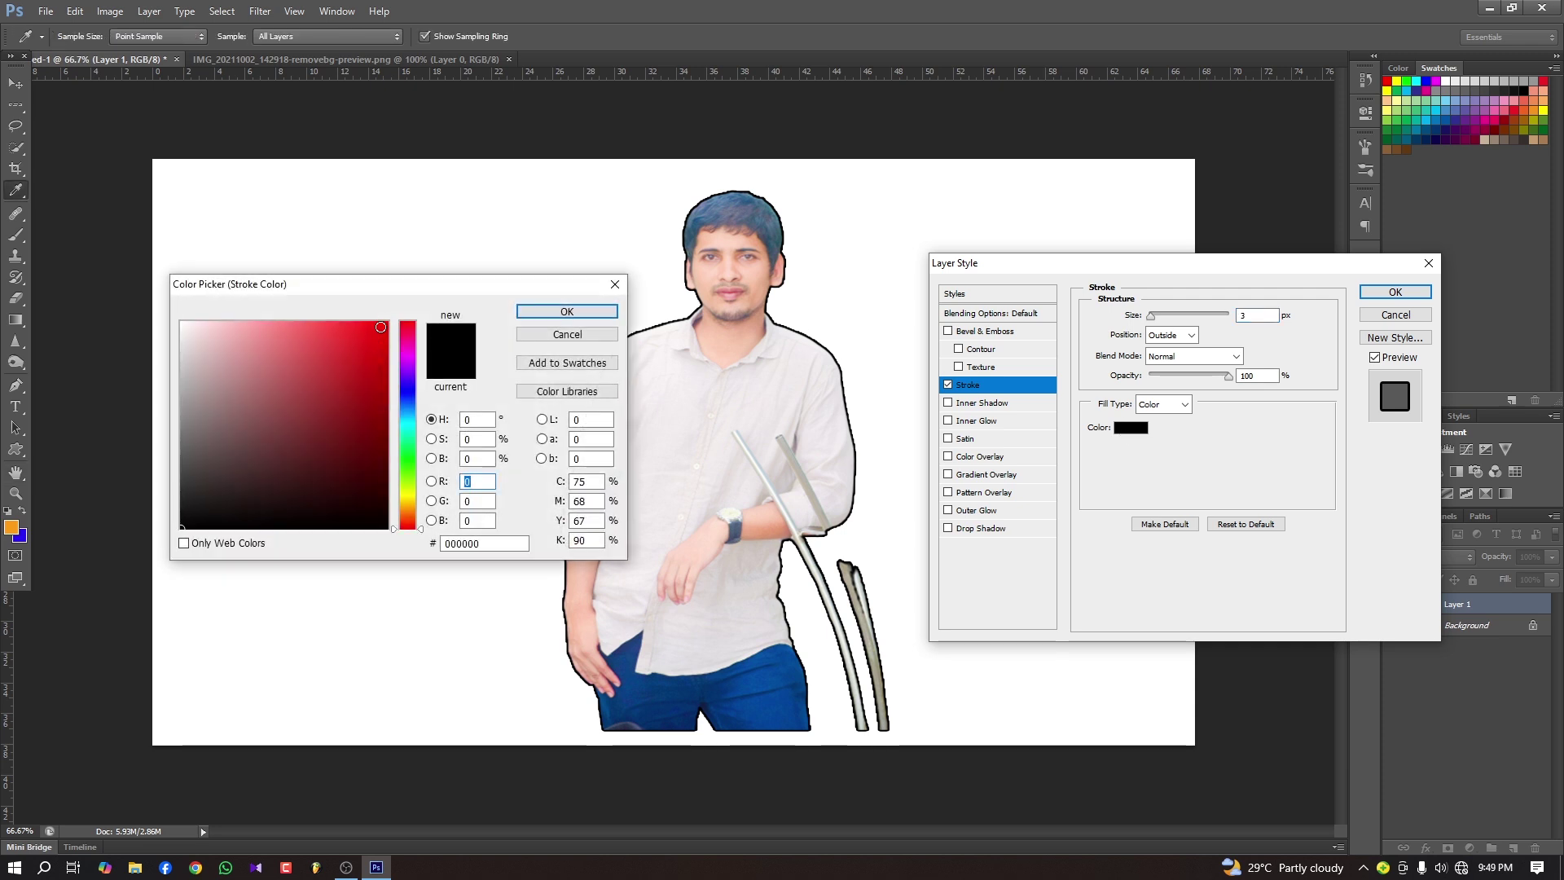
left_click_drag(413, 487, 411, 346)
mouse_move(401, 414)
left_mouse_down()
mouse_move(412, 510)
mouse_move(414, 422)
left_mouse_up()
left_click_drag(414, 357, 408, 327)
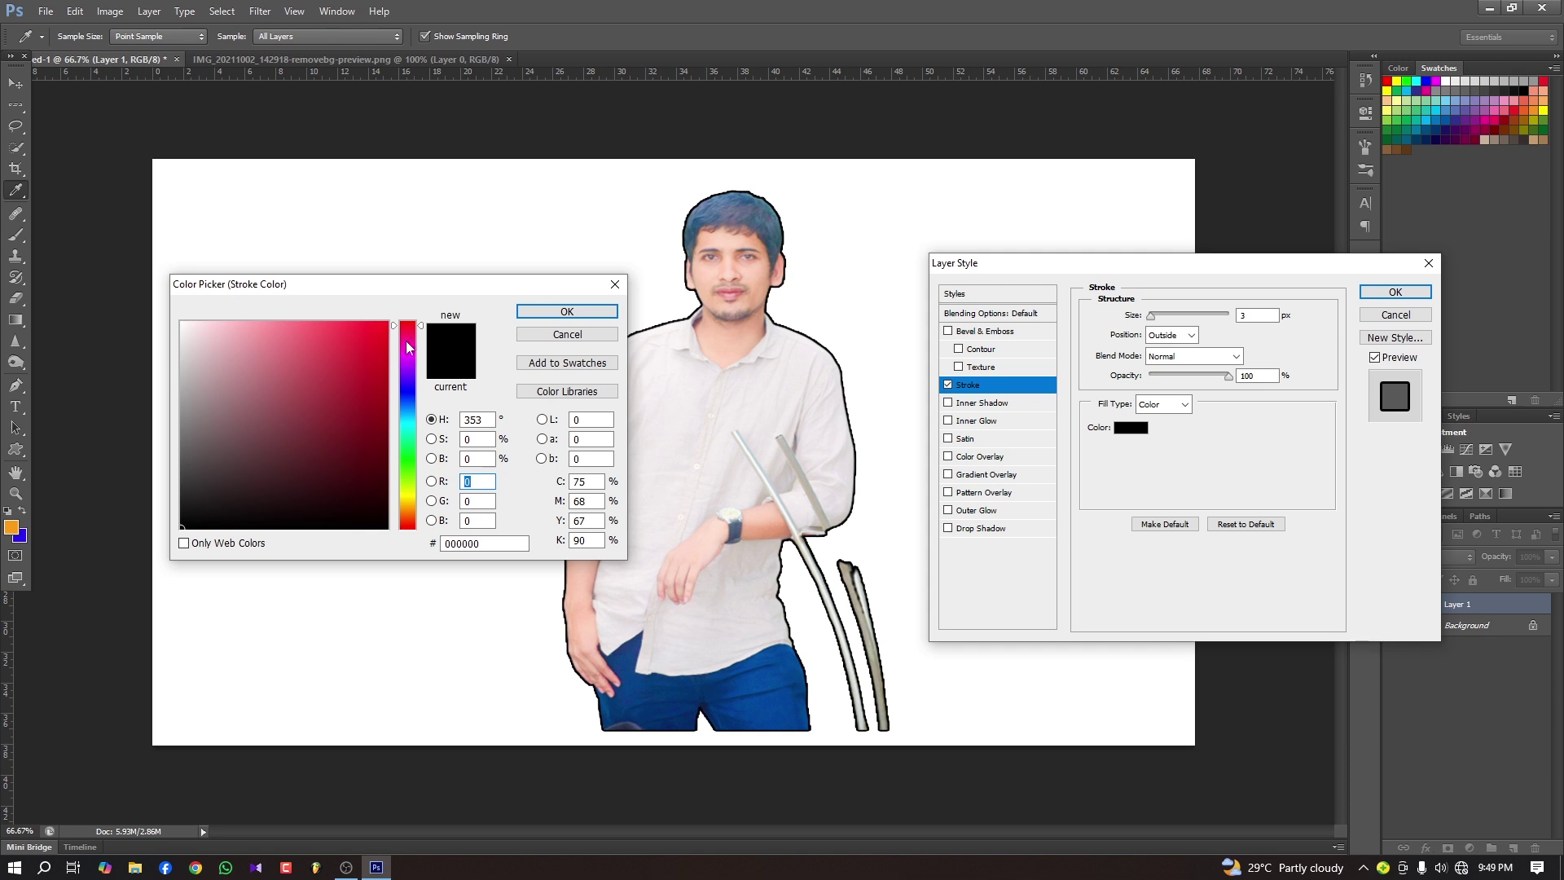
left_click(379, 328)
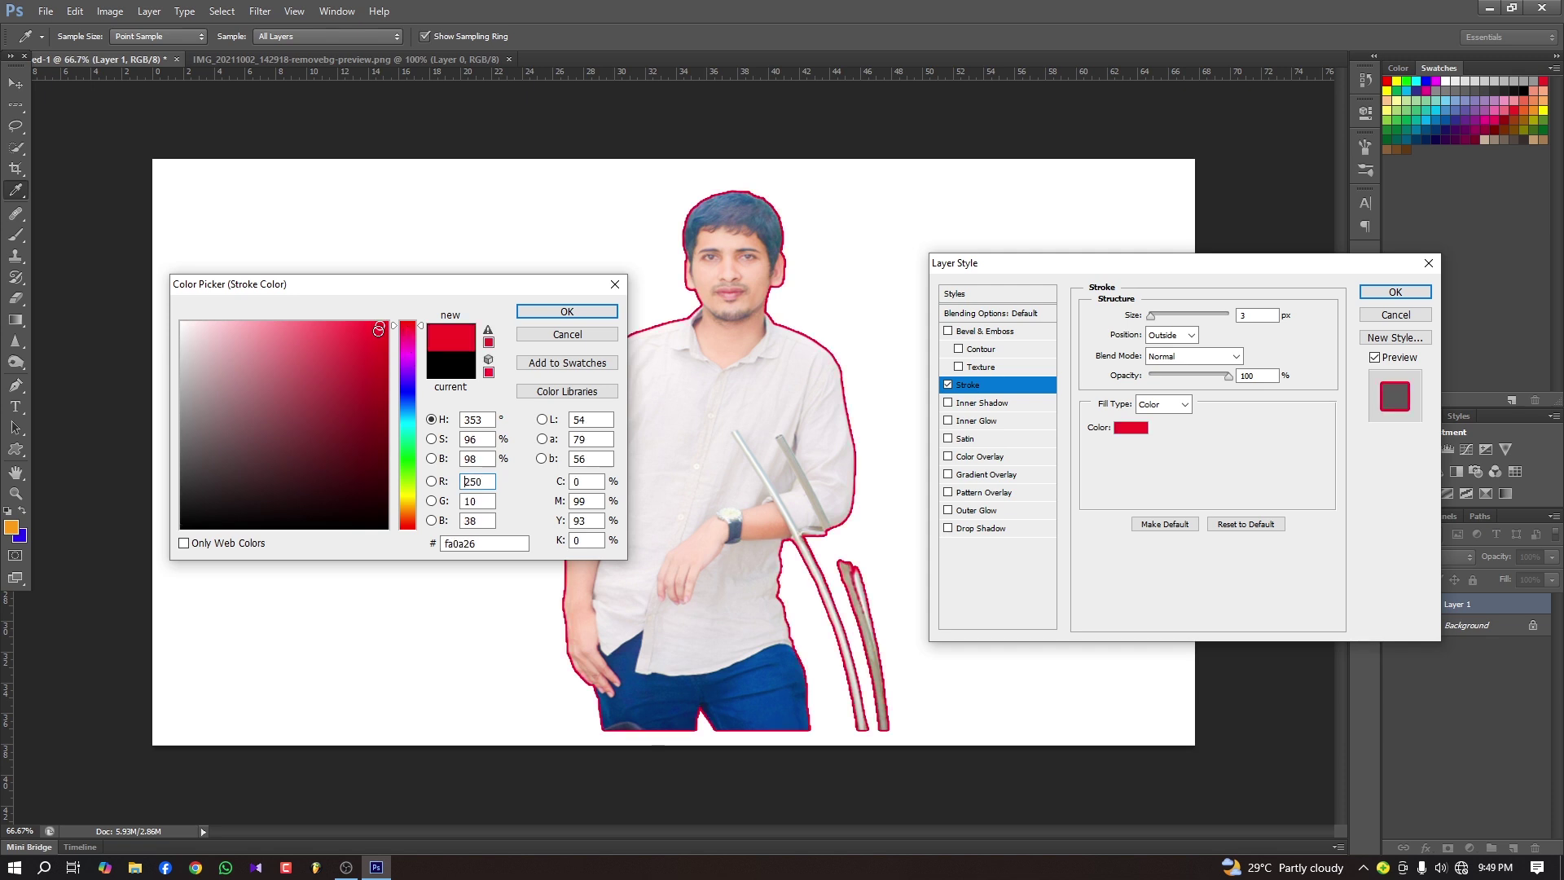
left_click(568, 311)
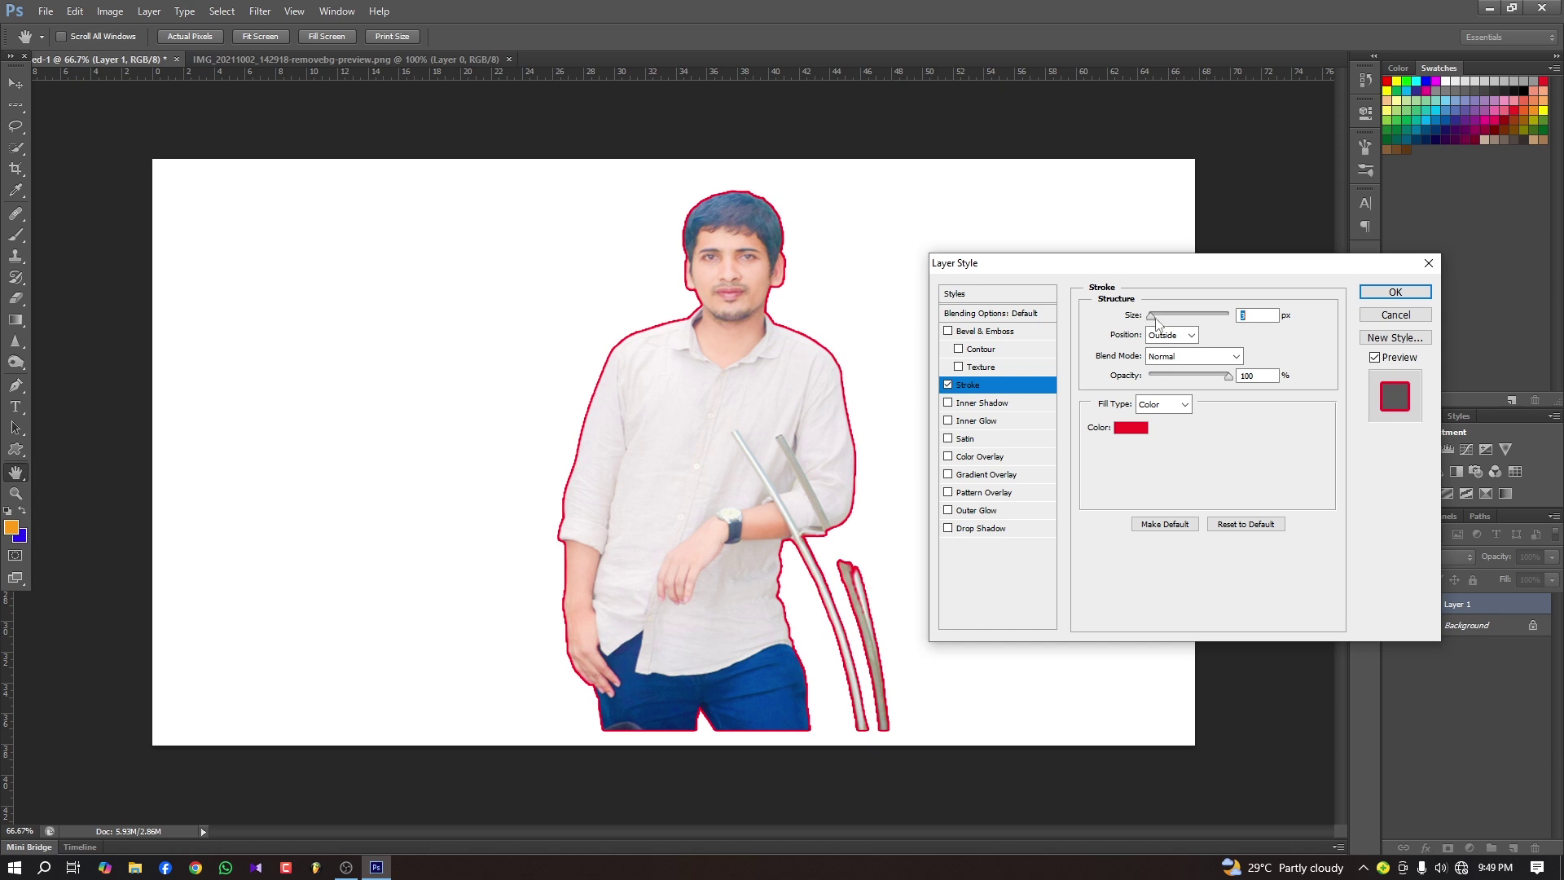
left_click_drag(1152, 320, 1161, 327)
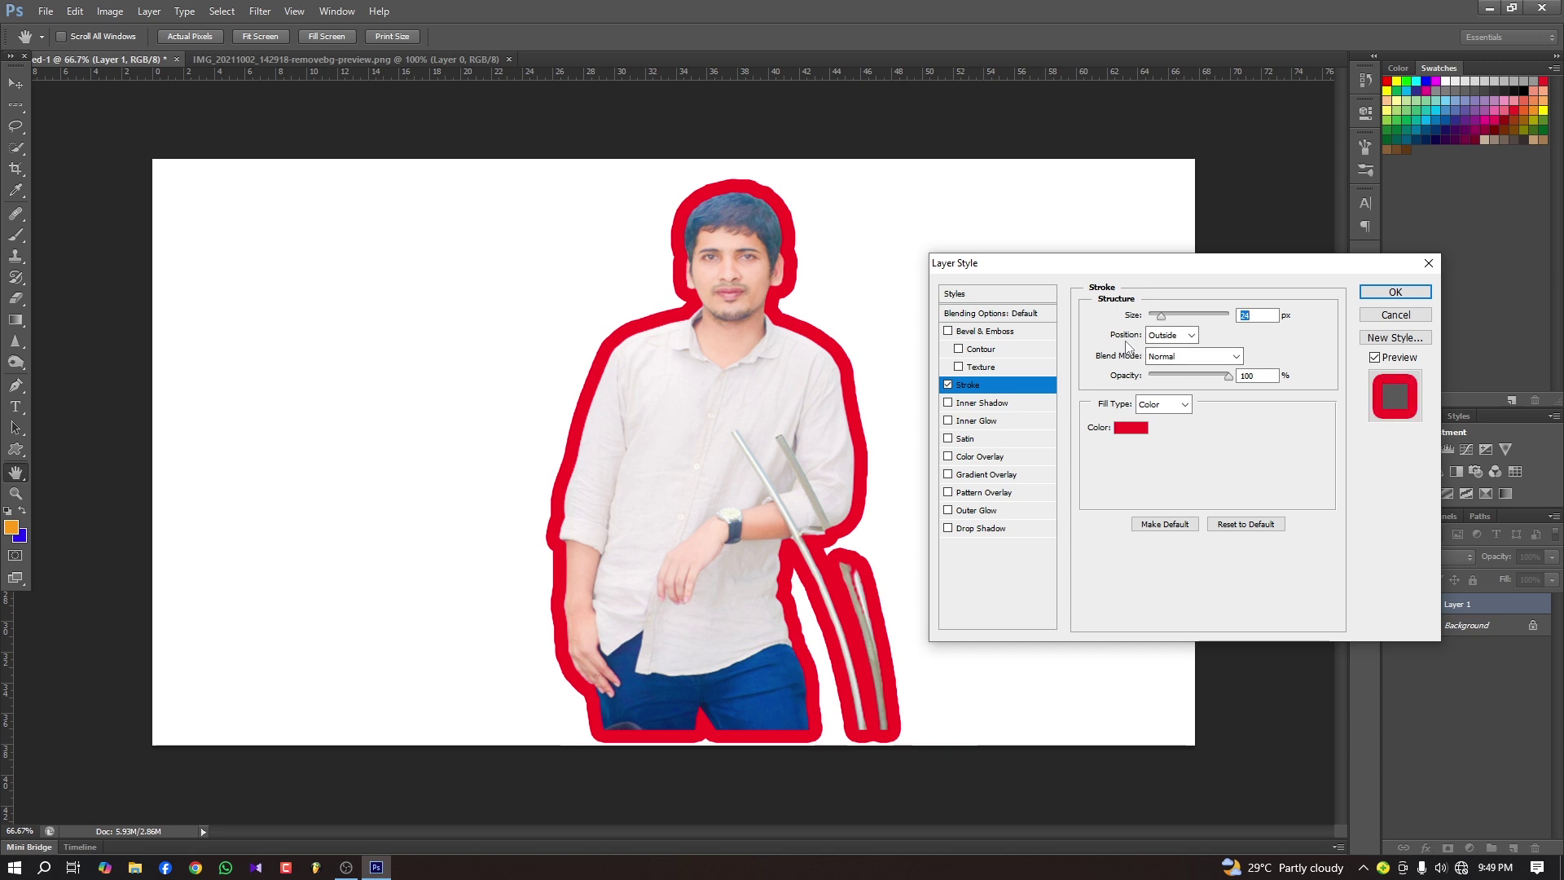
Try the stroke positions Inside and Center, and return the position to Outside.
left_click(1176, 336)
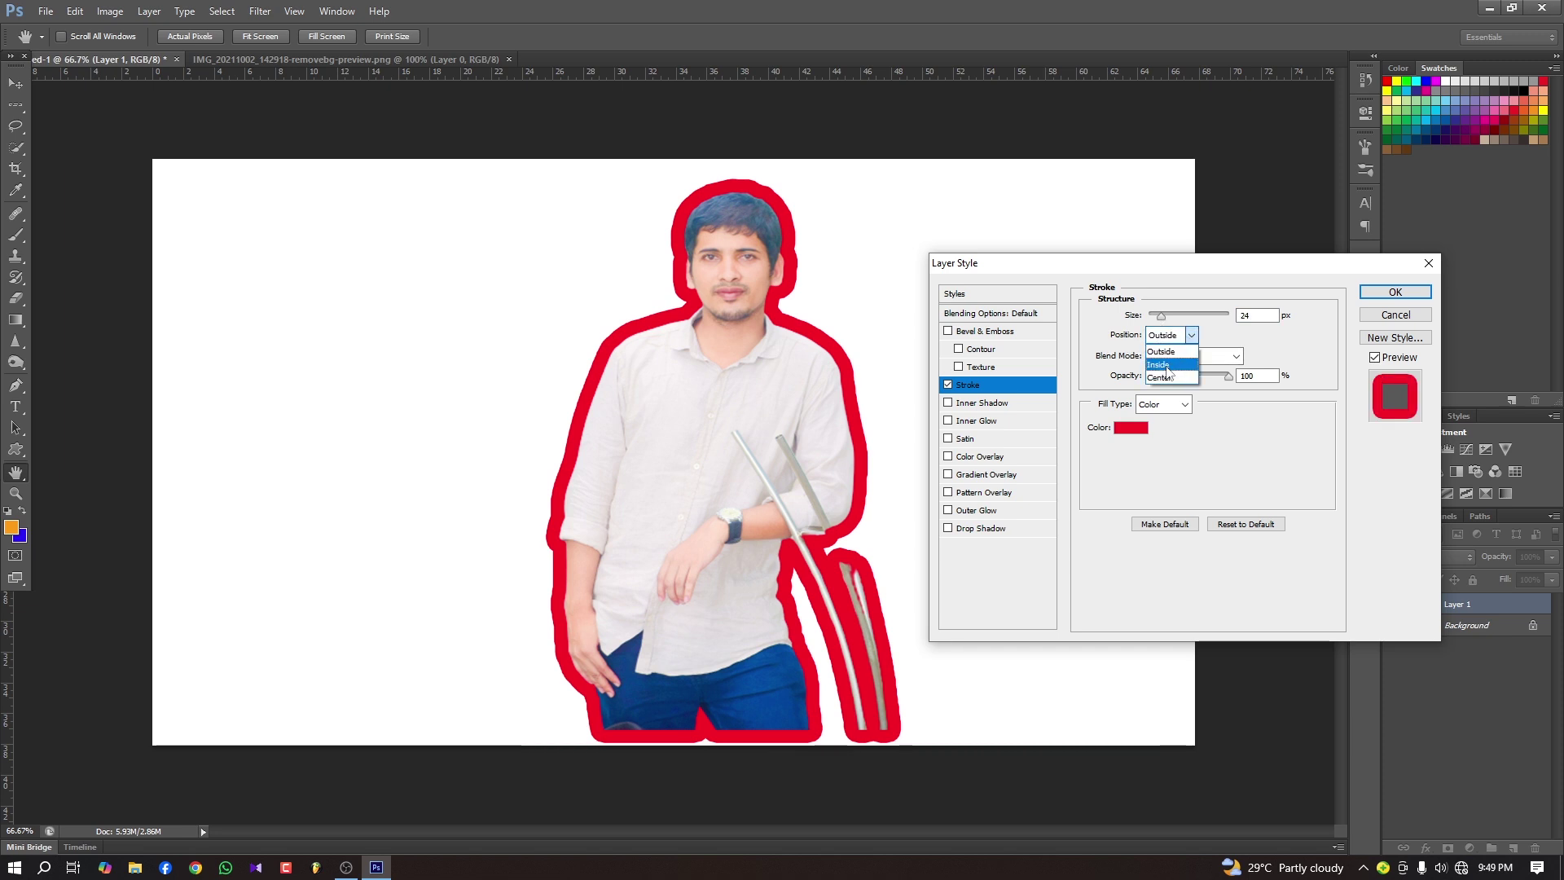
left_click(1185, 368)
left_click(1172, 335)
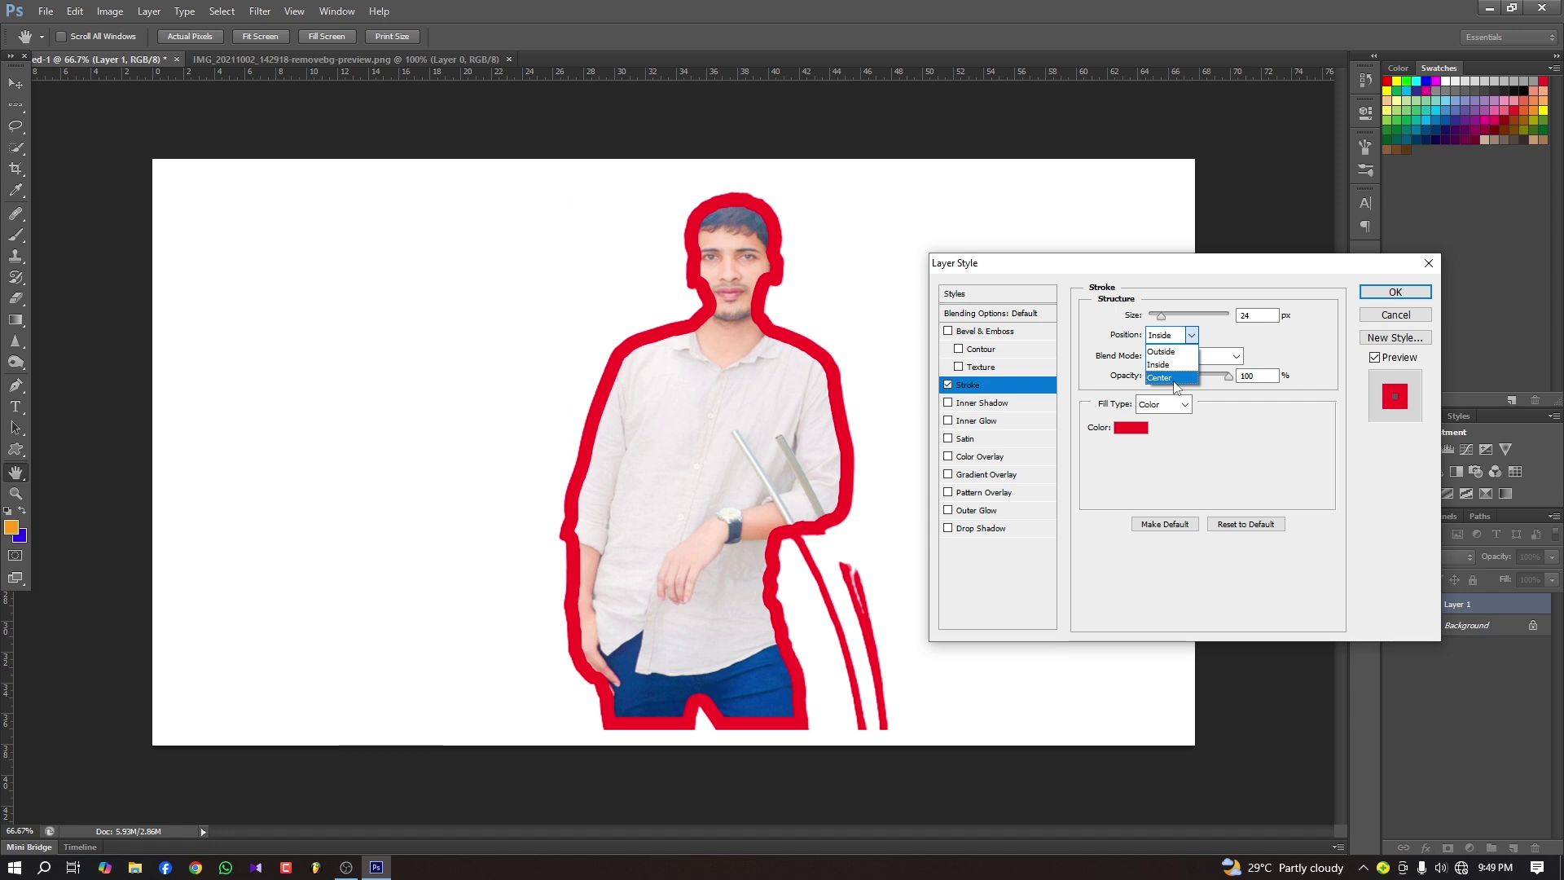
left_click(1185, 371)
left_click(1173, 335)
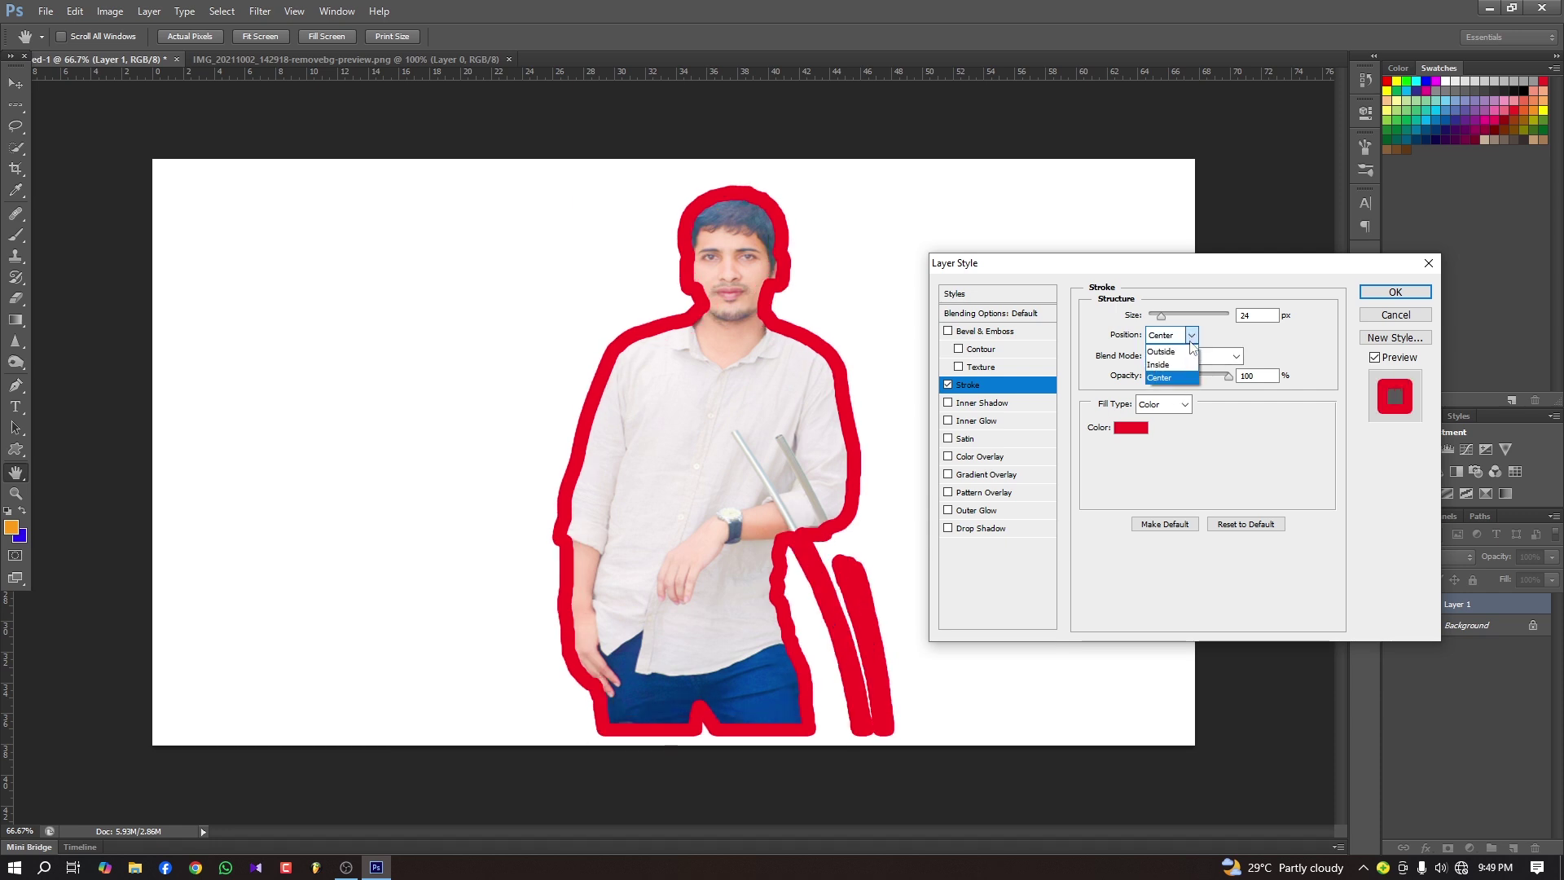
left_click(1171, 352)
left_click(1192, 336)
left_click(1180, 353)
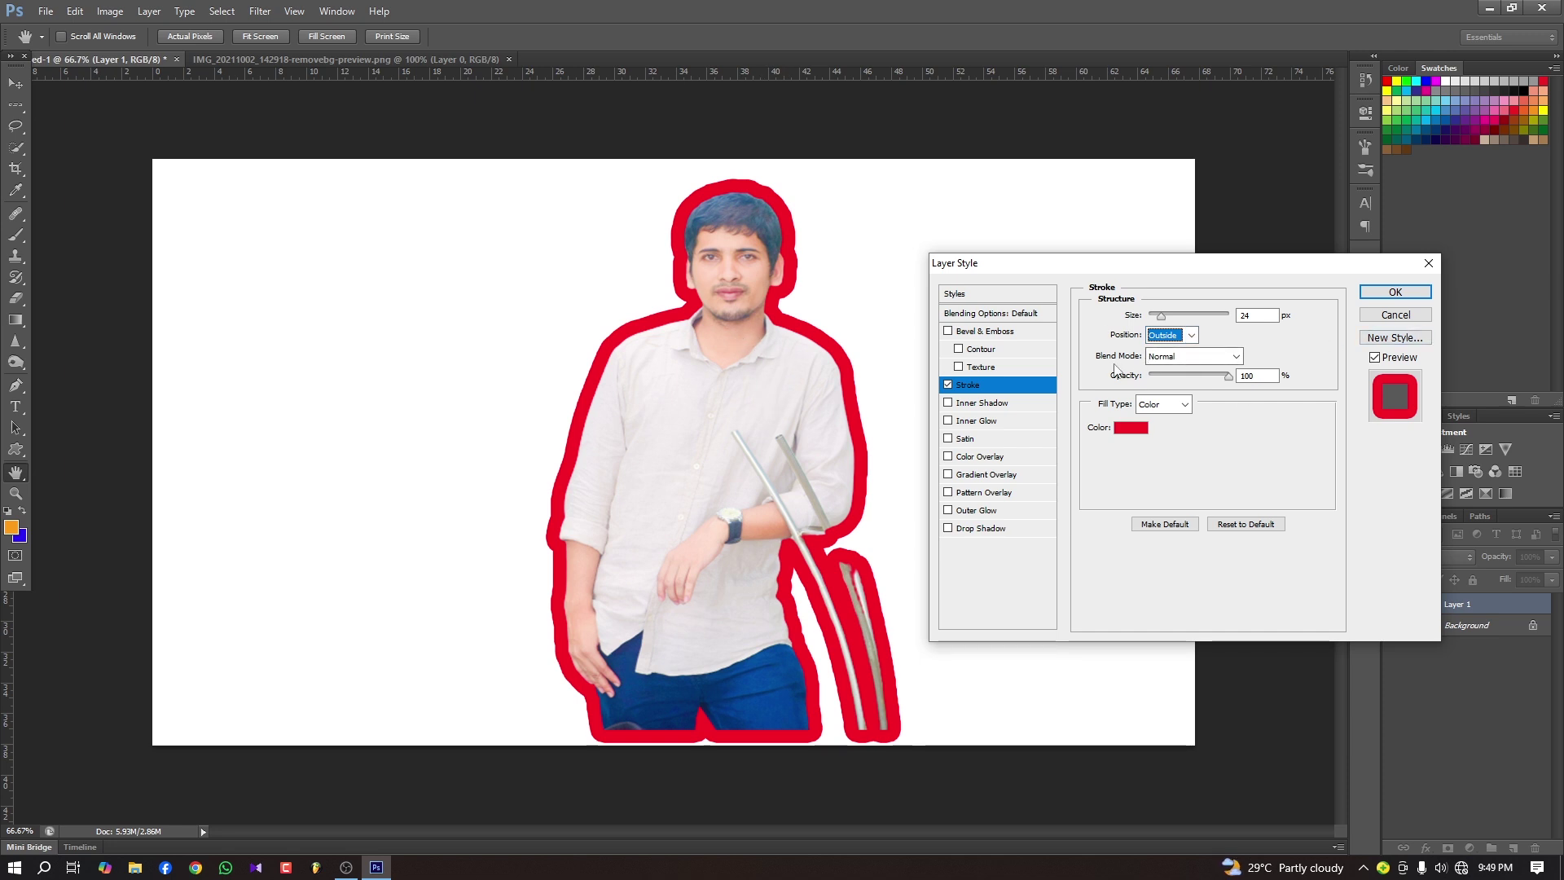
Set the stroke's blend mode to Normal and its opacity to 100%.
left_click(1176, 356)
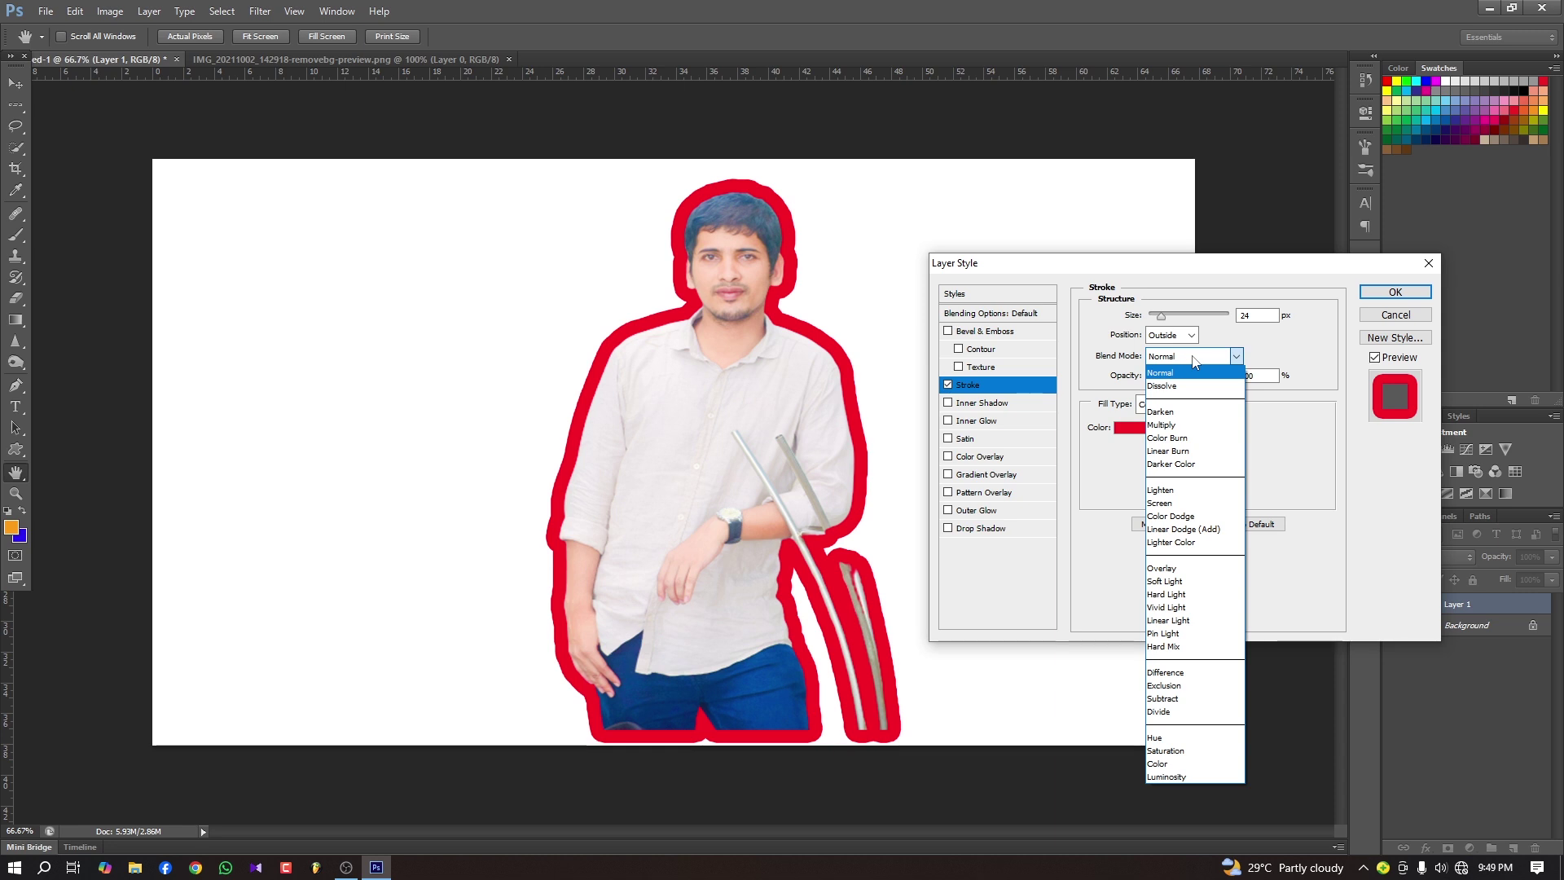
left_click(1177, 373)
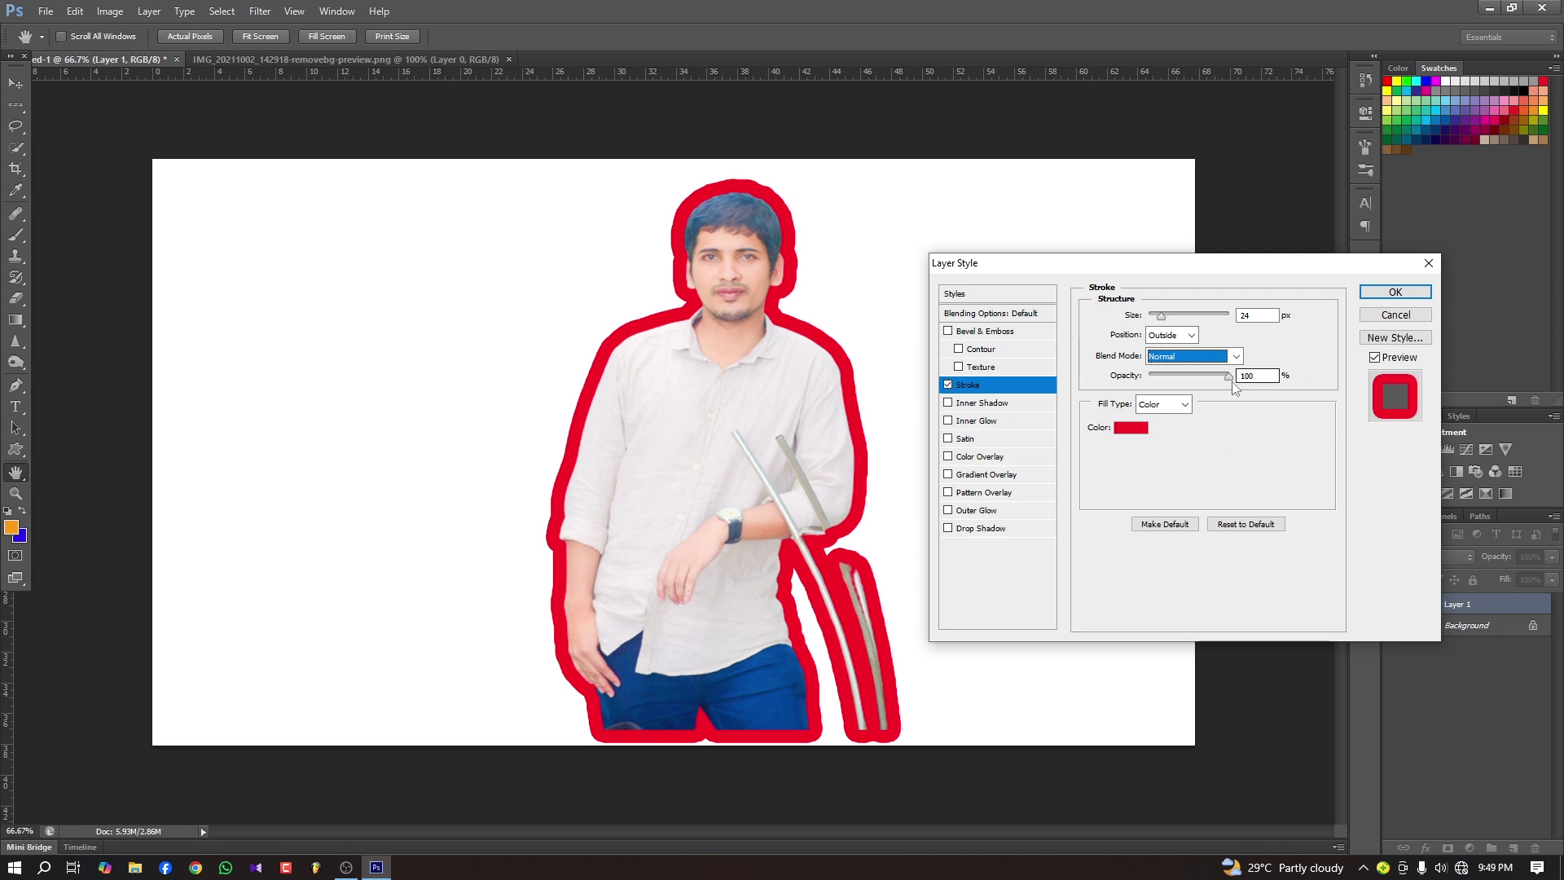
mouse_move(1227, 375)
left_mouse_down()
mouse_move(1171, 386)
mouse_move(1208, 400)
mouse_move(1164, 402)
mouse_move(1213, 407)
left_mouse_up()
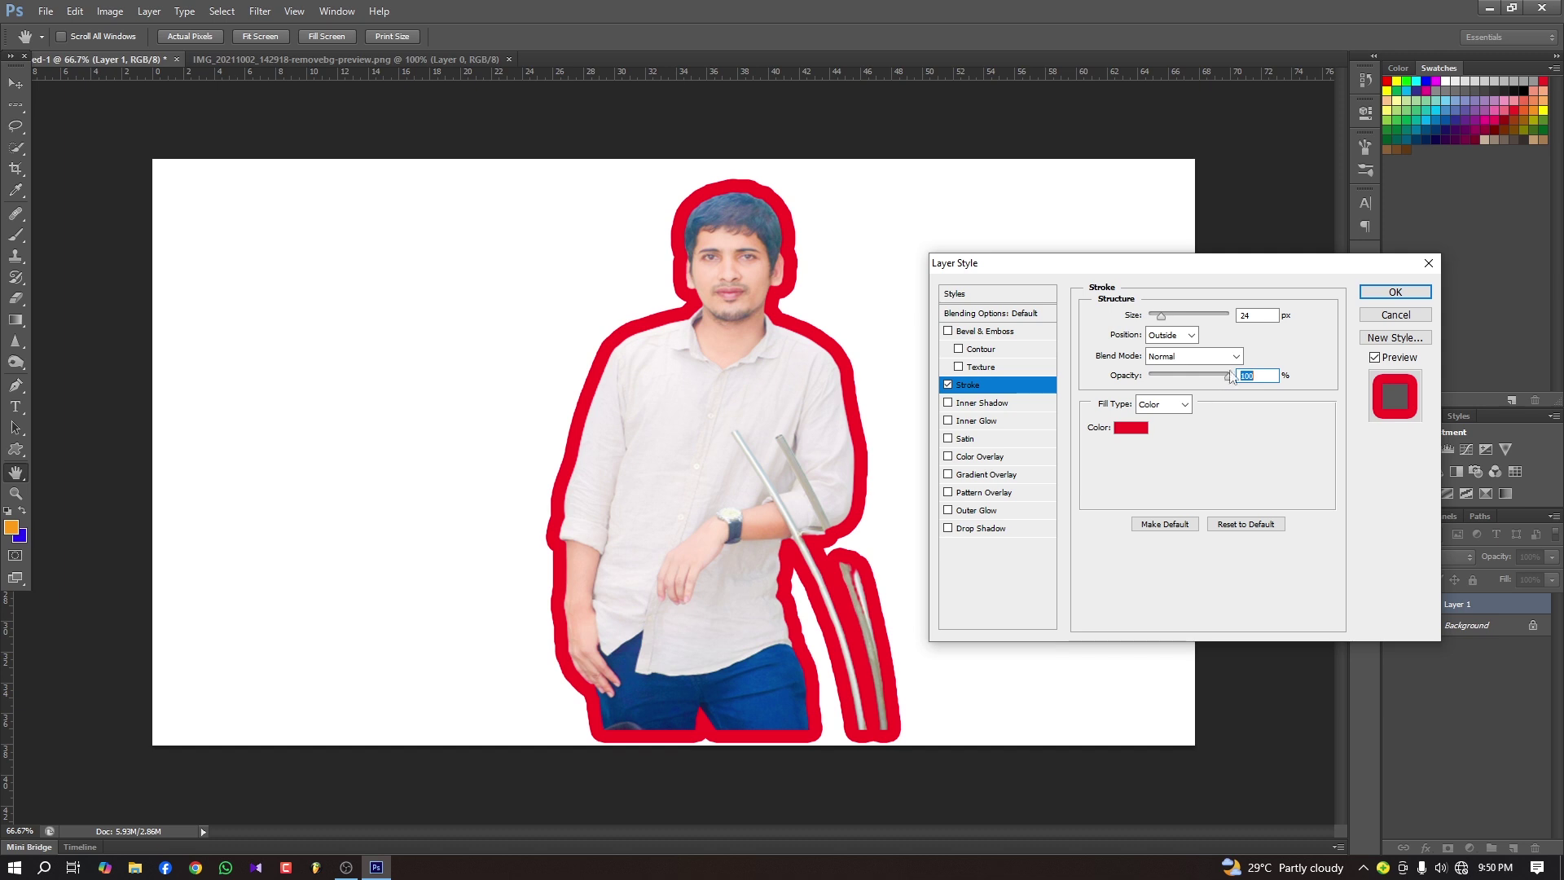
Recolour the stroke to yellow-green, apply the layer style, and move the outlined man to the left side of the canvas.
left_click(1136, 429)
mouse_move(386, 383)
left_mouse_down()
mouse_move(376, 468)
mouse_move(297, 353)
mouse_move(377, 340)
left_mouse_up()
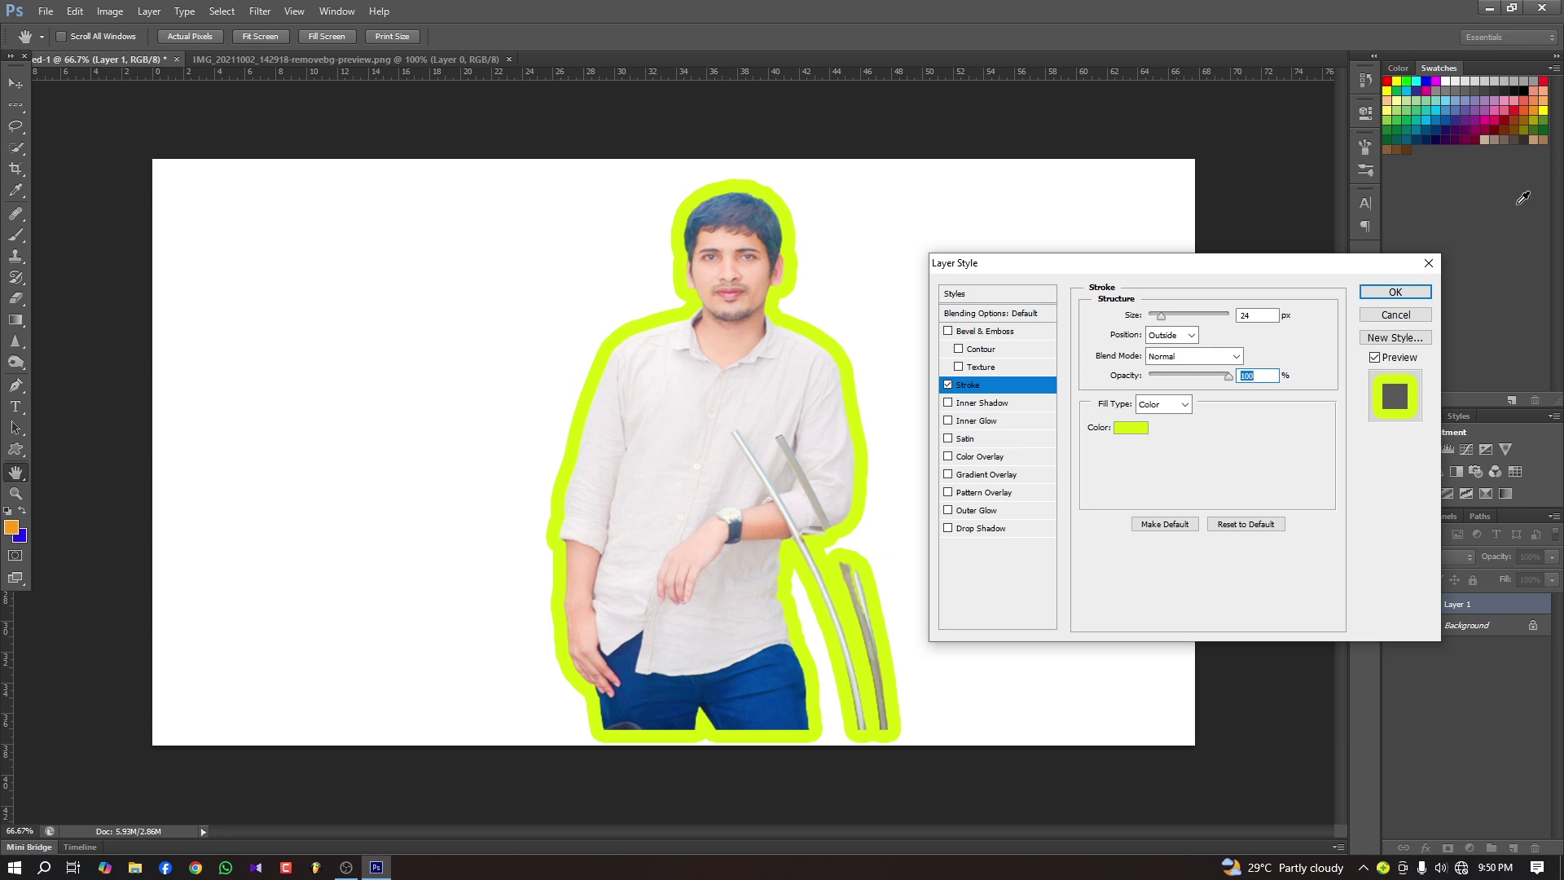
left_click(1395, 292)
left_click_drag(733, 368, 342, 375)
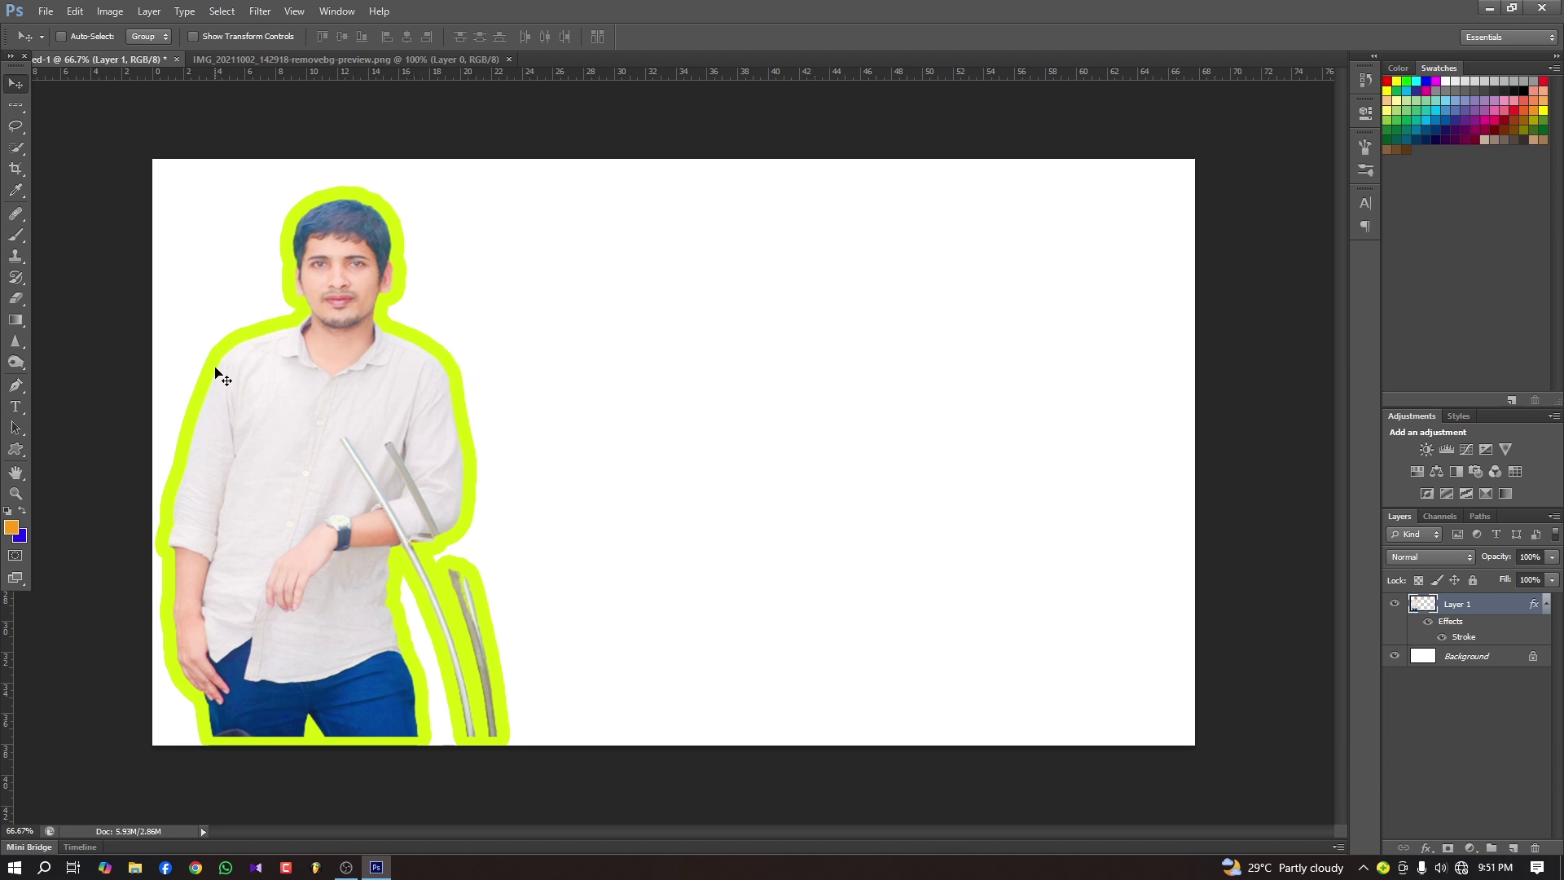
Add the text "Tech Land Bangla" in blue at 72 pt on the blank area beside the man.
key("t")
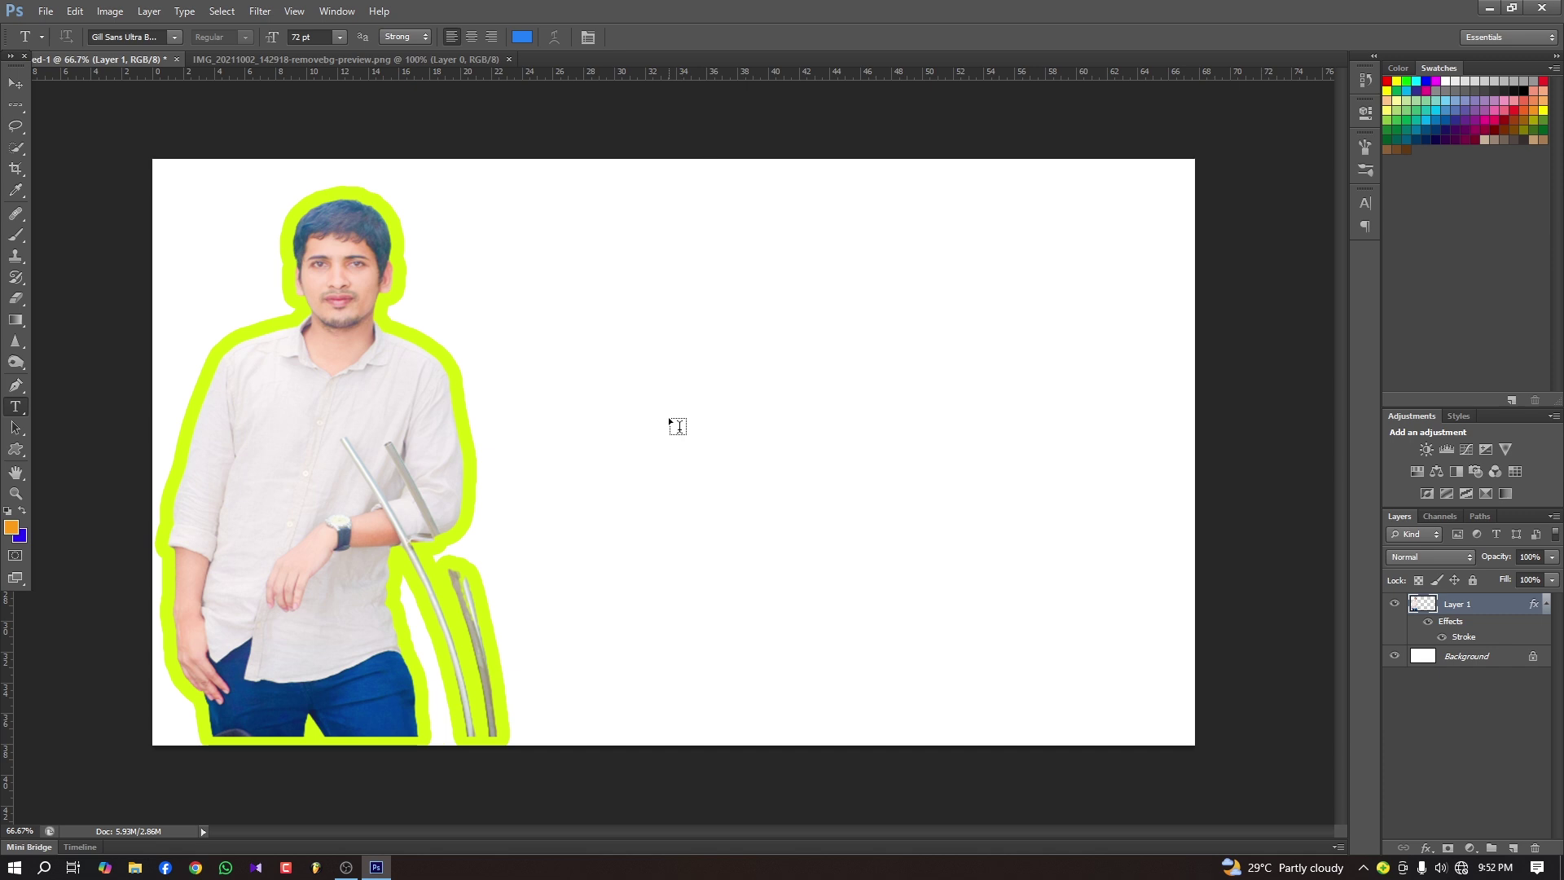
left_click(668, 417)
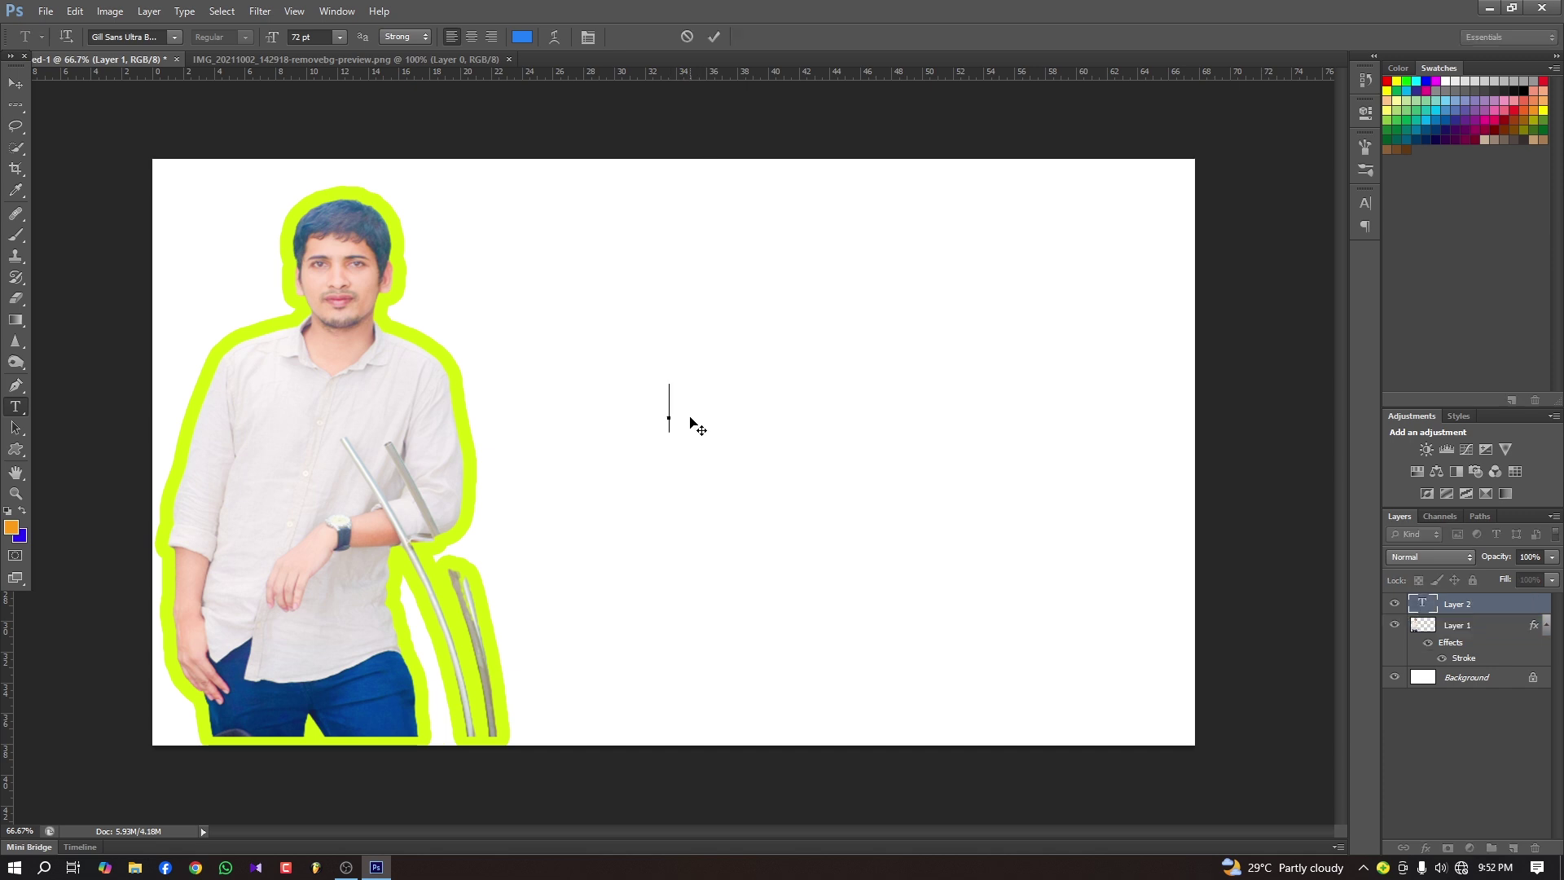
type("Tech L")
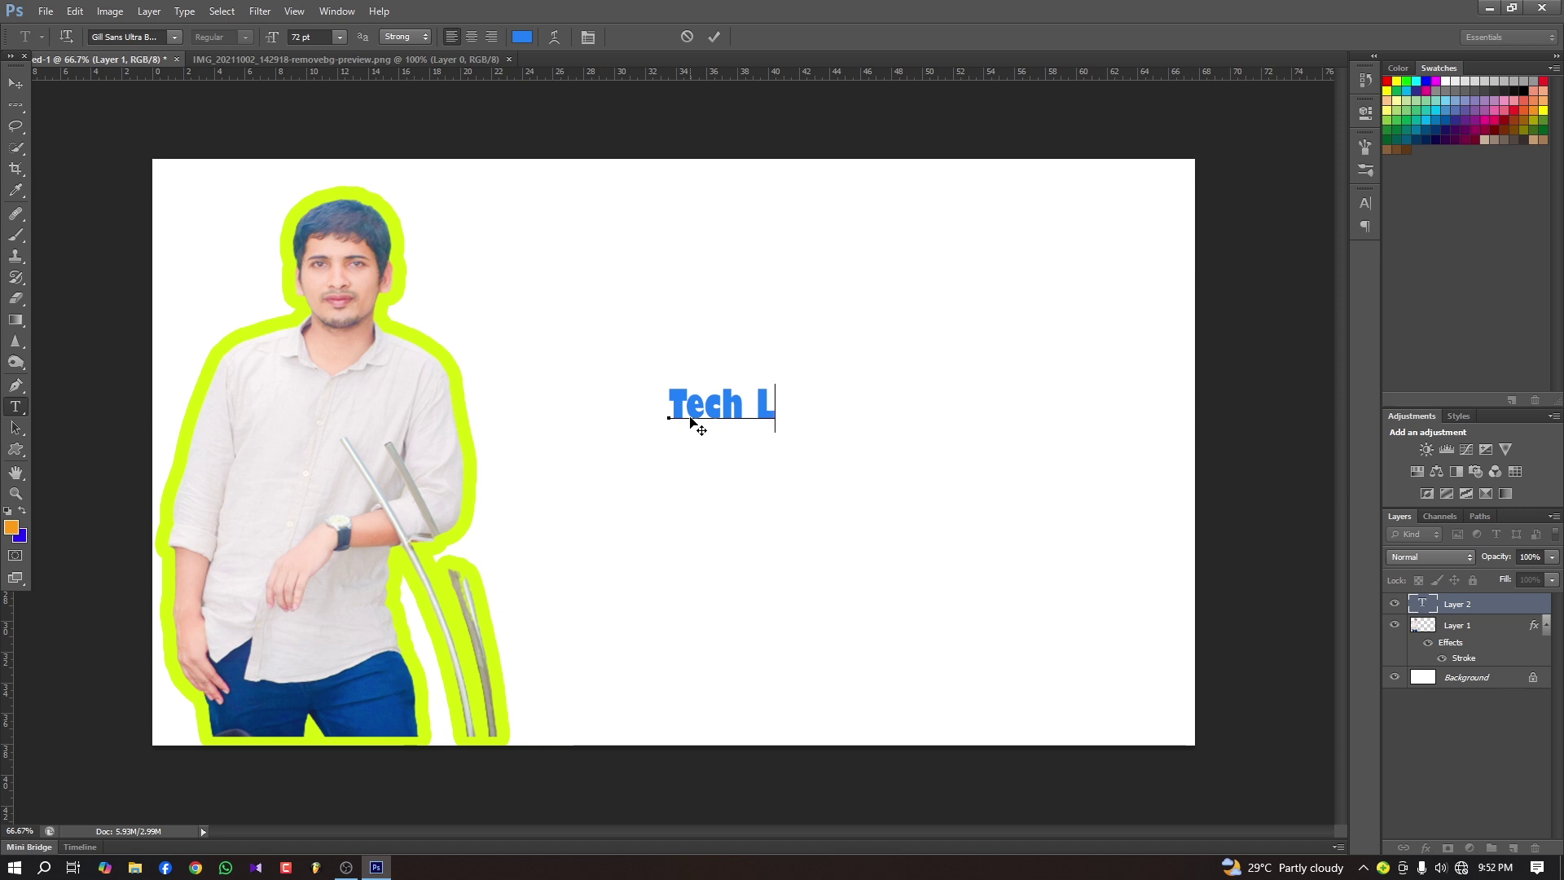
type("and Banglas")
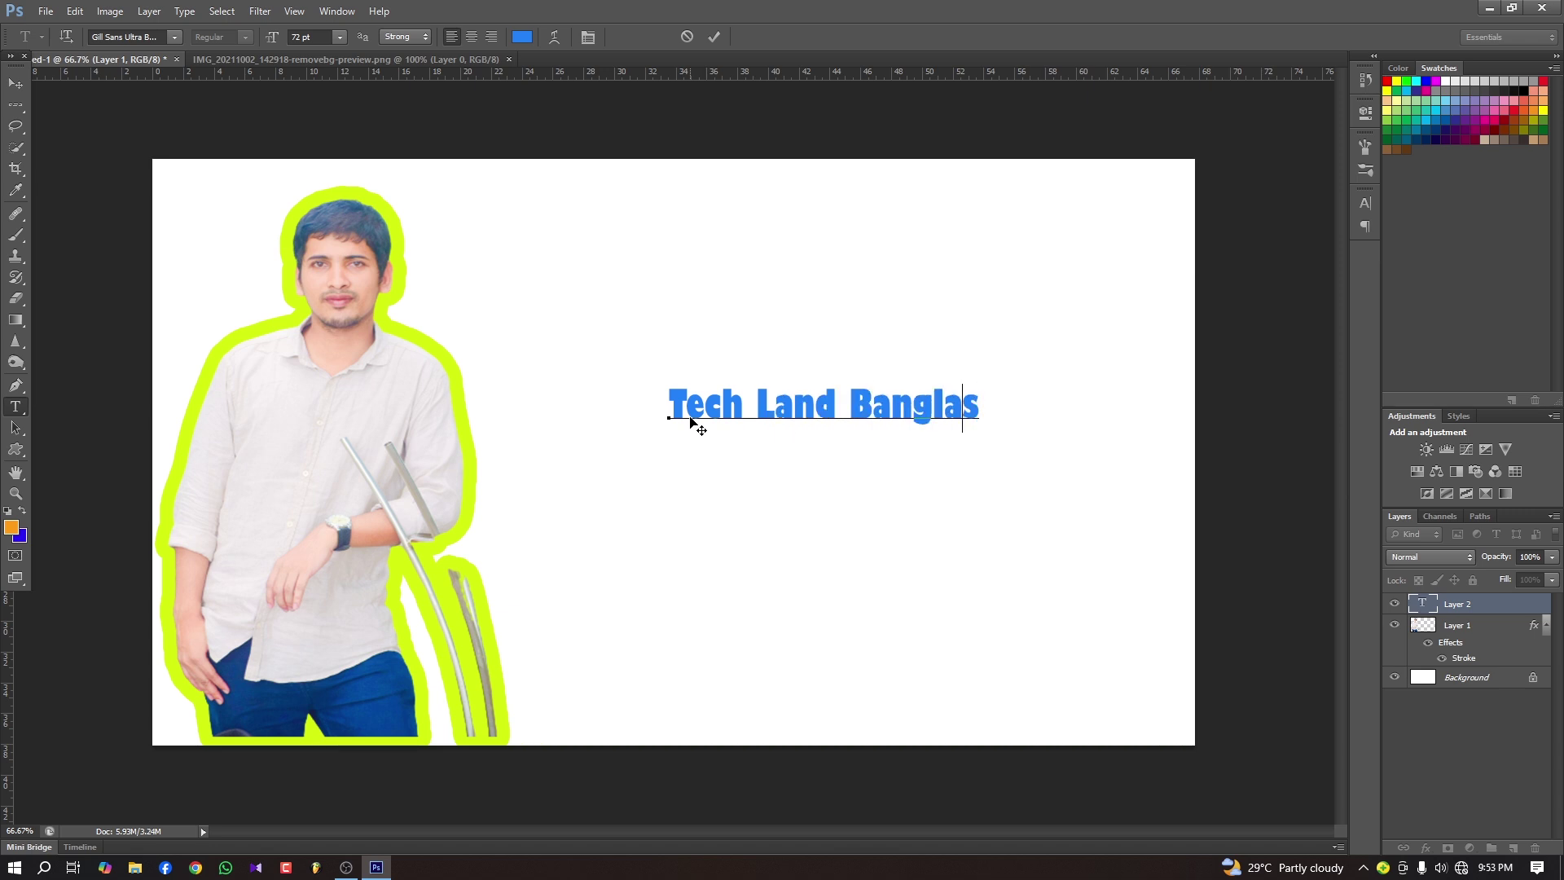
key("BackSpace")
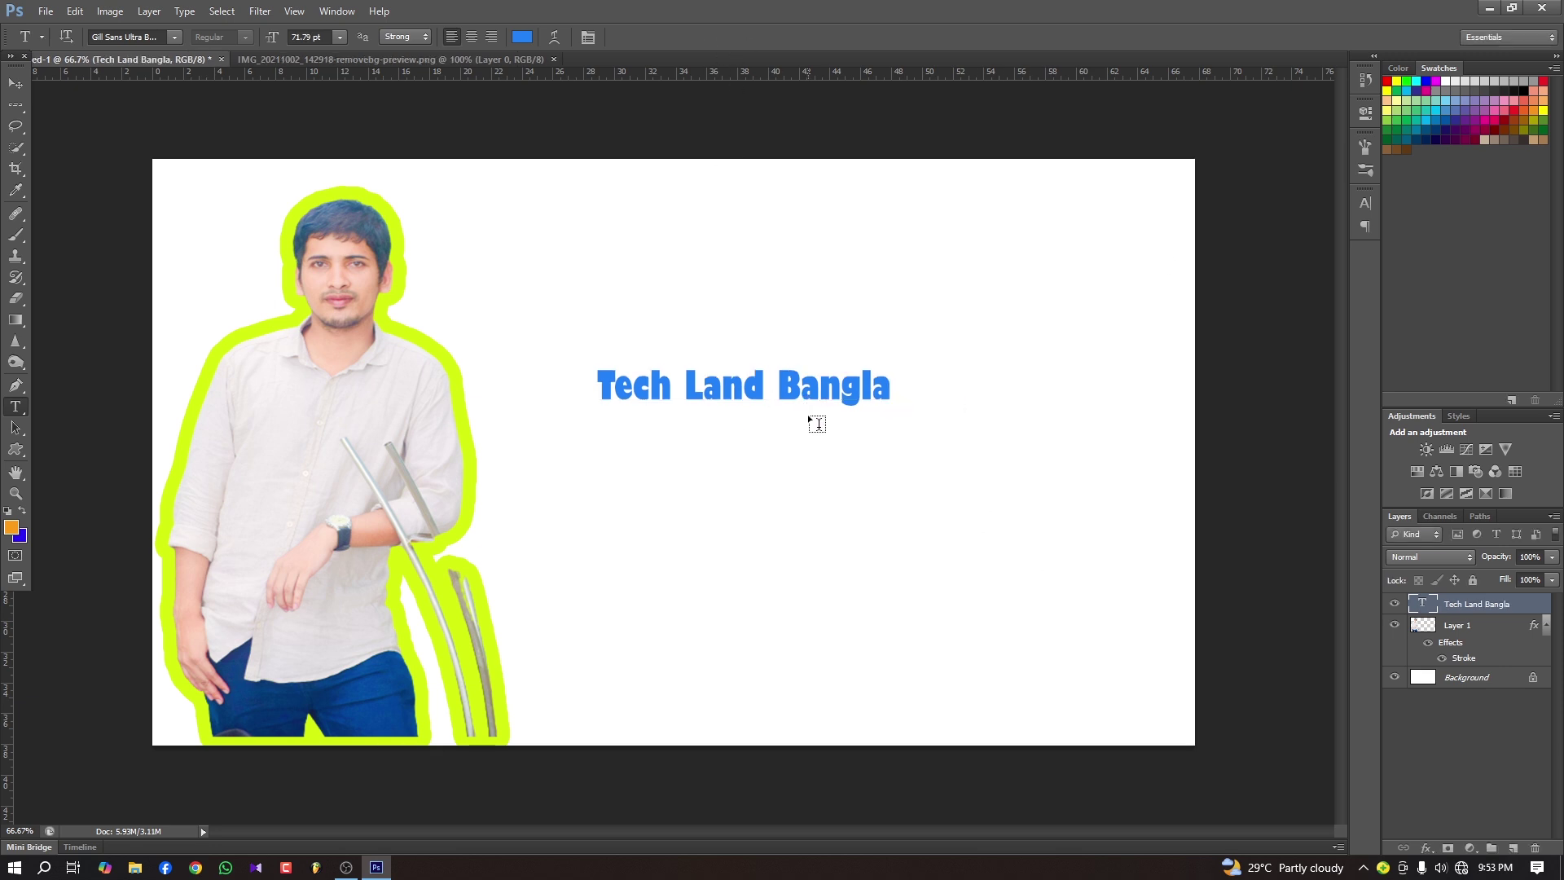
left_click_drag(809, 417, 885, 428)
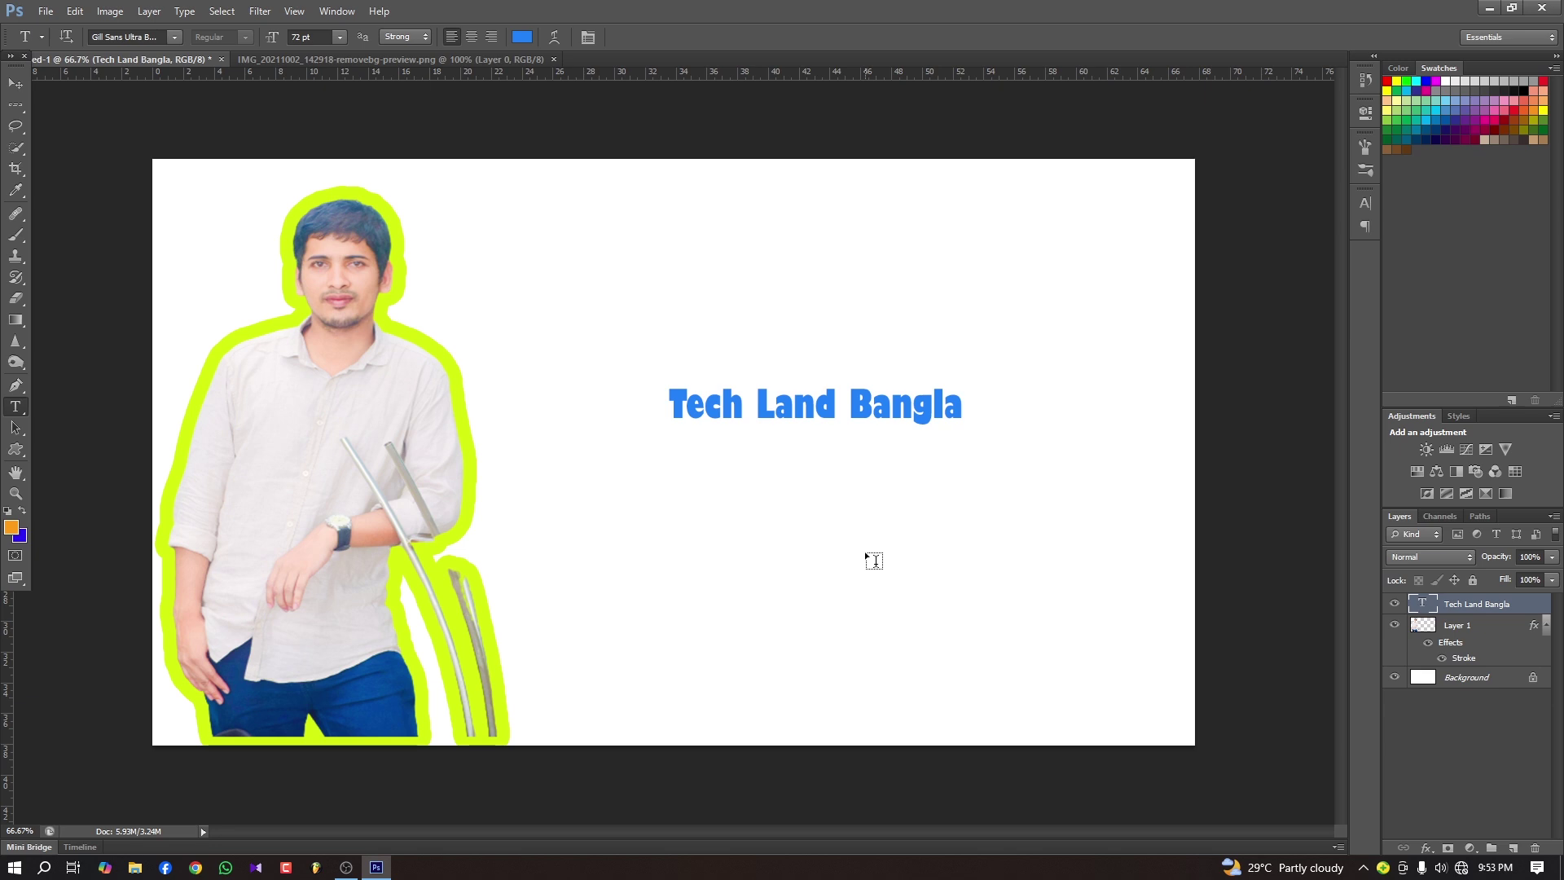
Scale the "Tech Land Bangla" text to about 222% width and 342% height, filling the space beside the man.
key("ctrl+t")
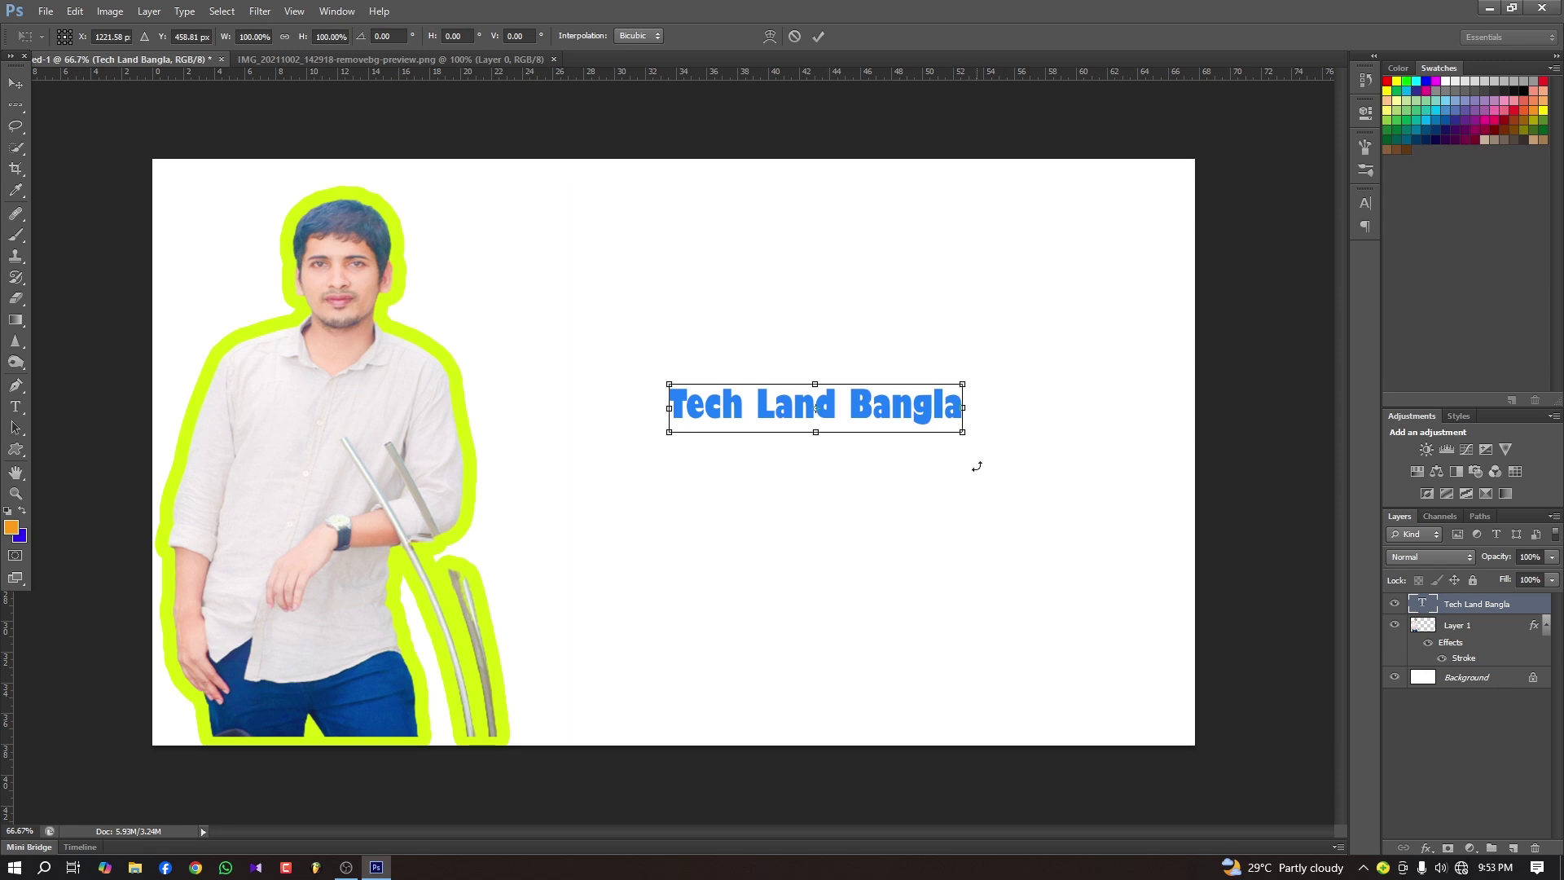
left_click_drag(665, 381, 497, 270)
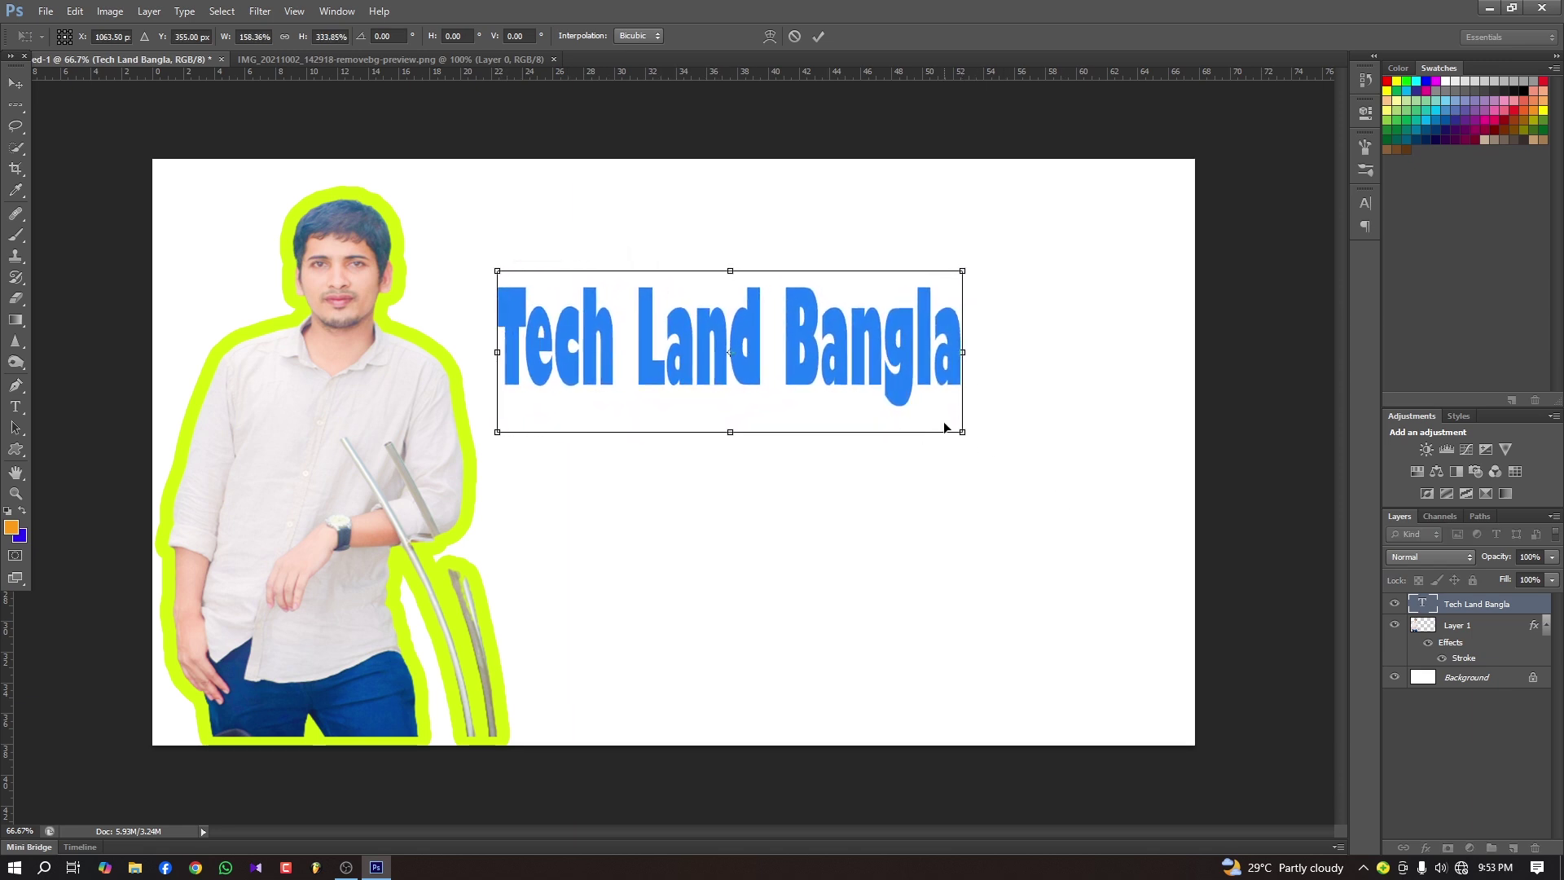
left_click_drag(965, 433, 1116, 450)
left_click_drag(963, 338, 979, 409)
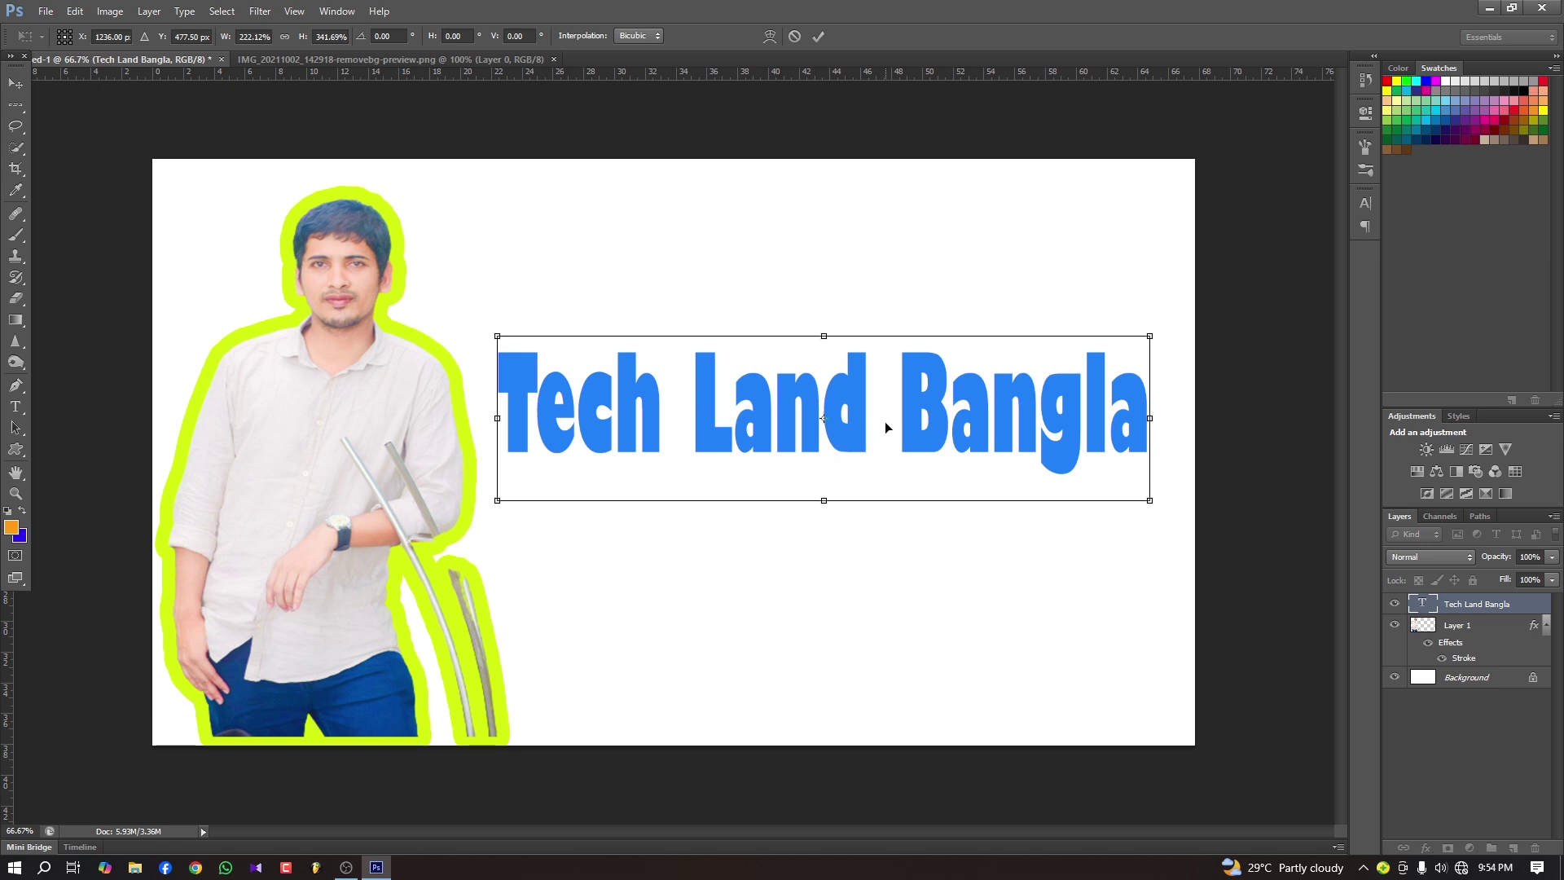
left_click(817, 36)
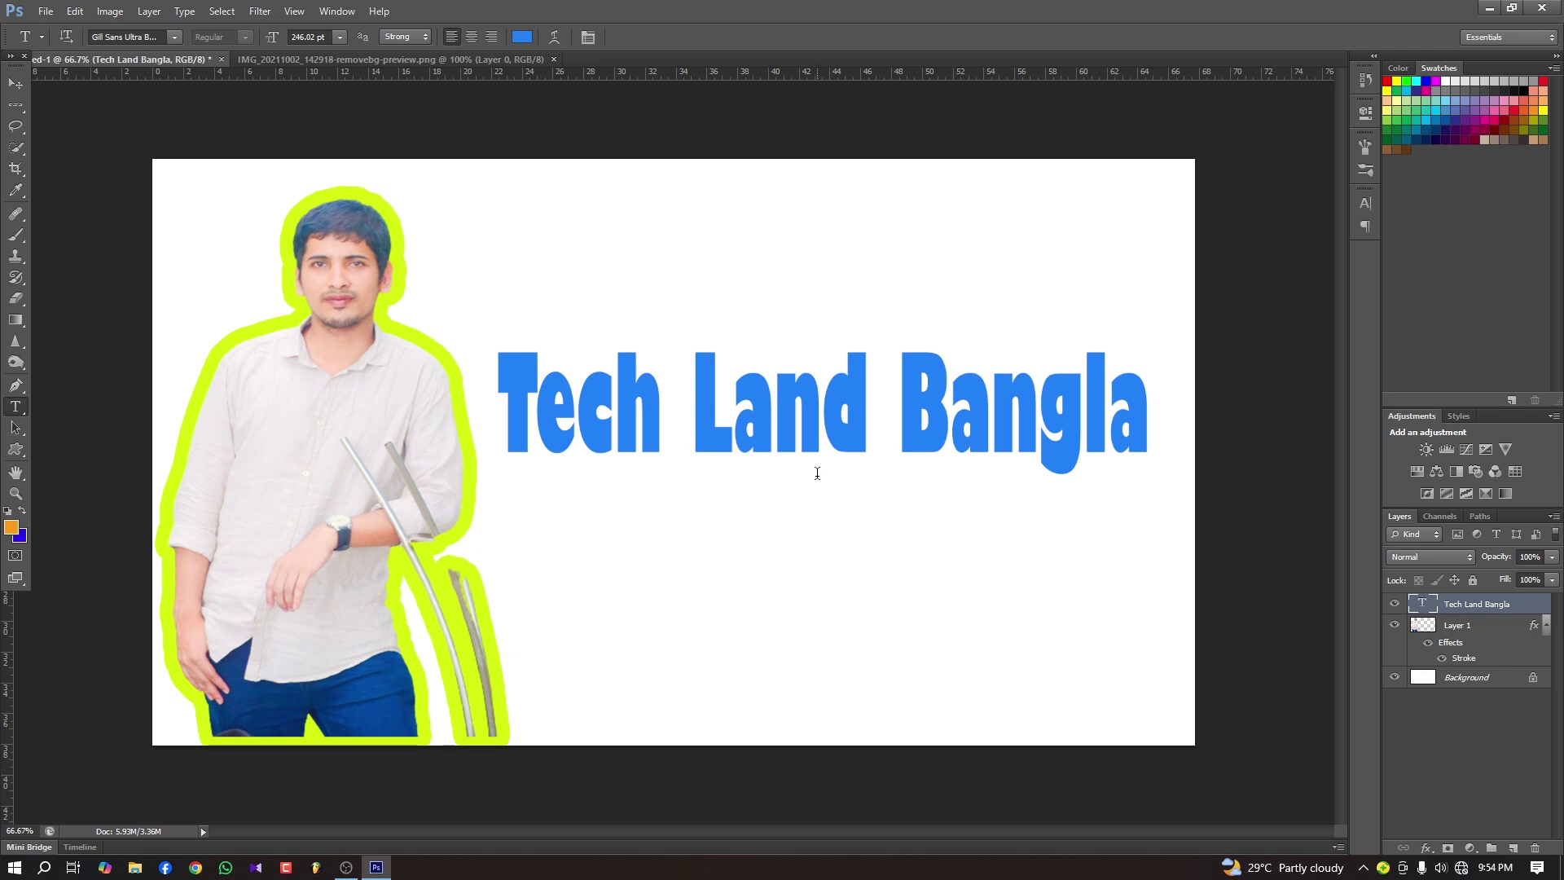
Recolour the "Tech Land Bangla" text to crimson red (#f80745).
left_click(522, 38)
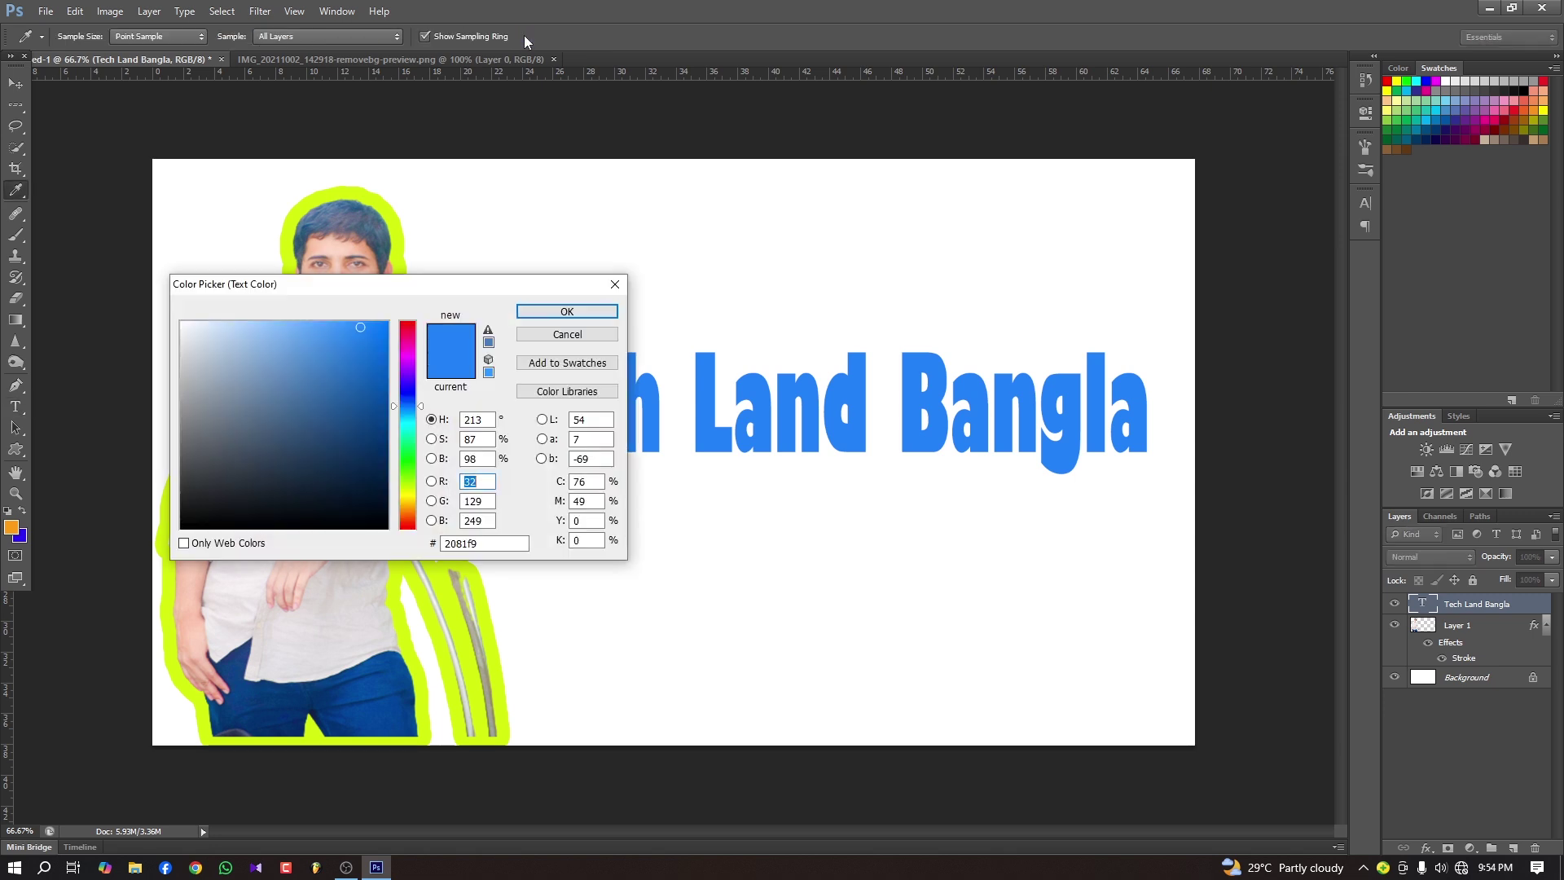
left_click(401, 330)
left_click(377, 327)
left_click(382, 326)
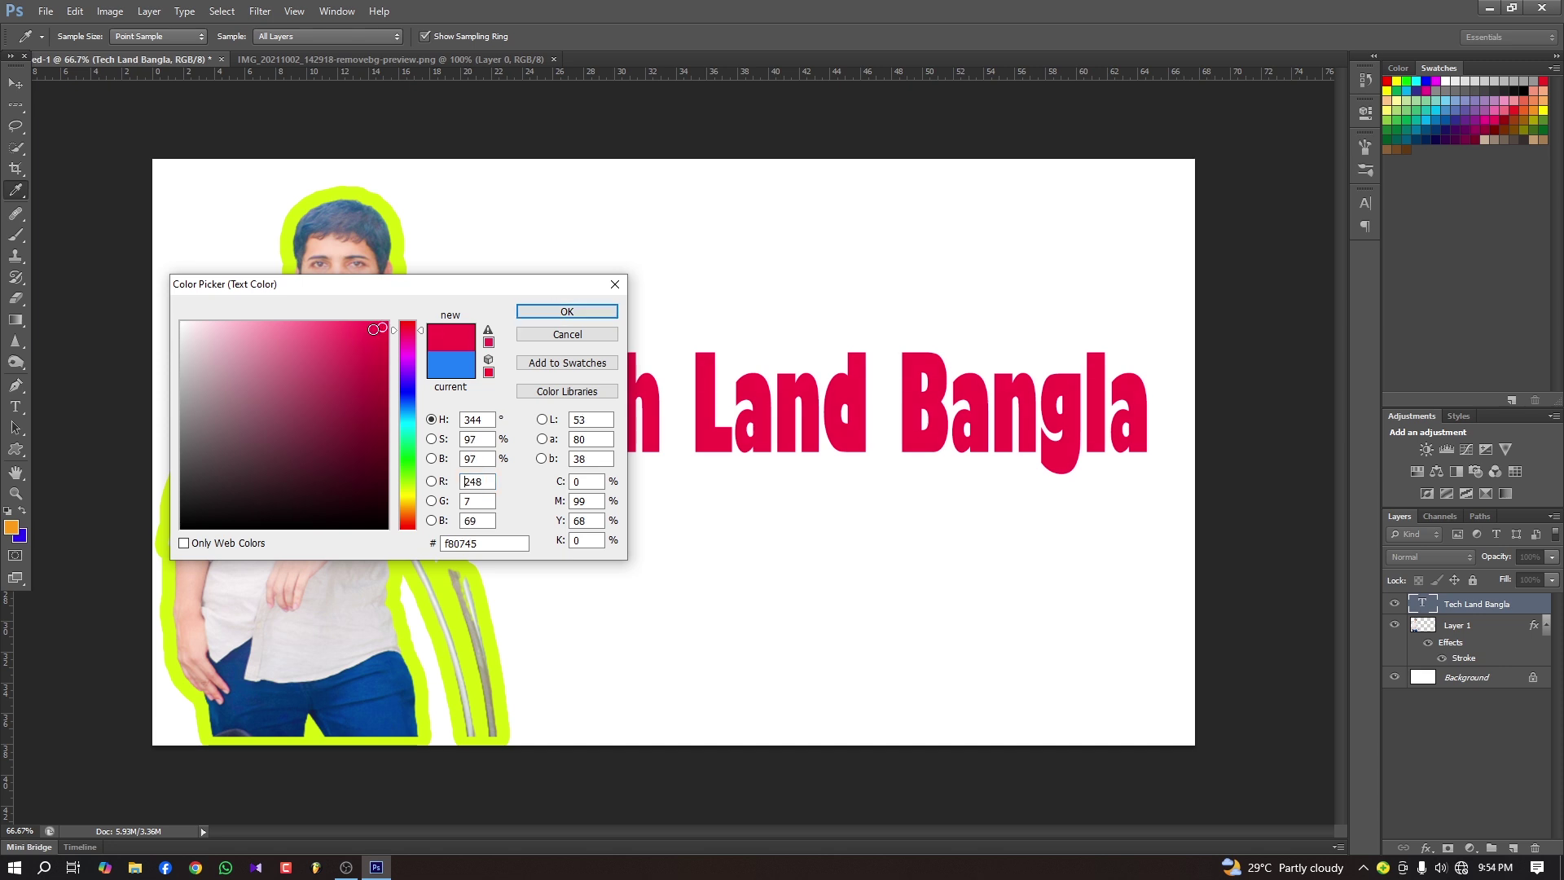
left_click(567, 314)
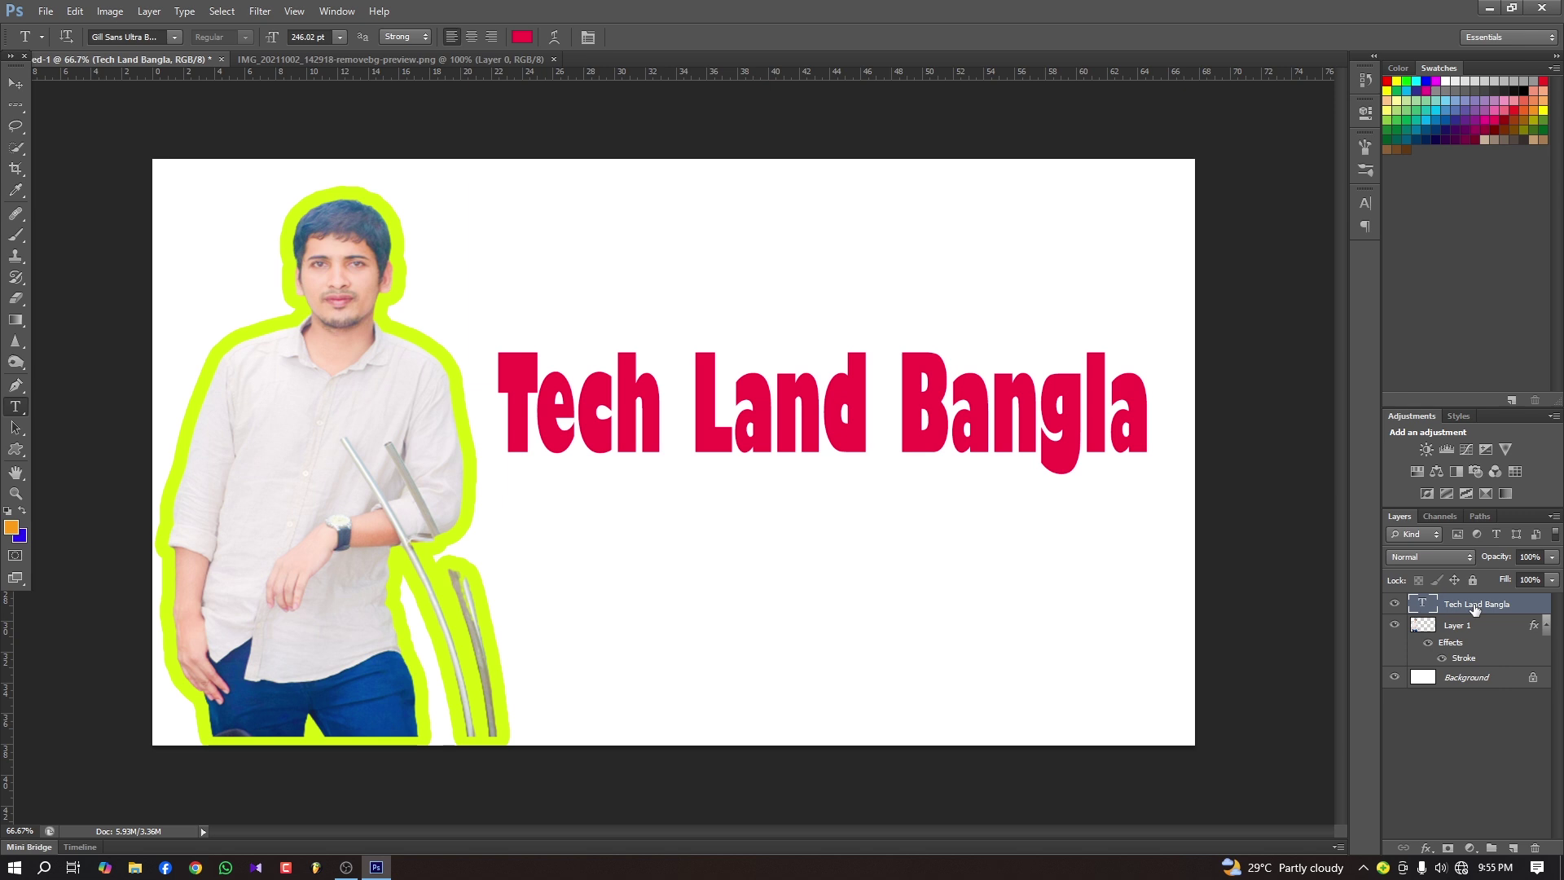
Add a Stroke effect to the "Tech Land Bangla" text layer with a size of 18 px.
double_click(1522, 607)
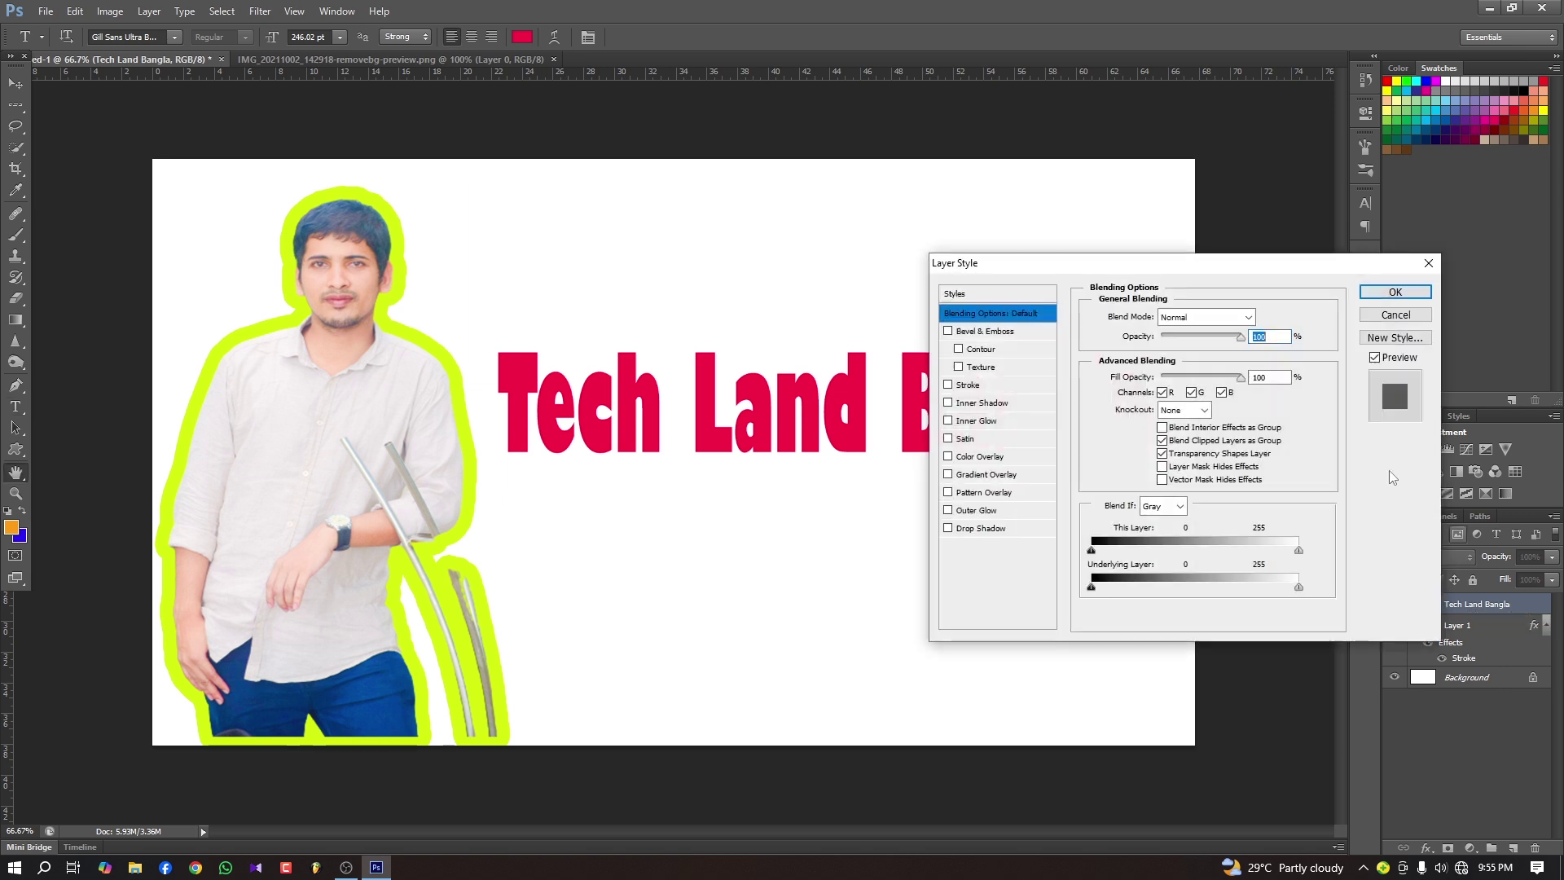
left_click(948, 385)
left_click(967, 387)
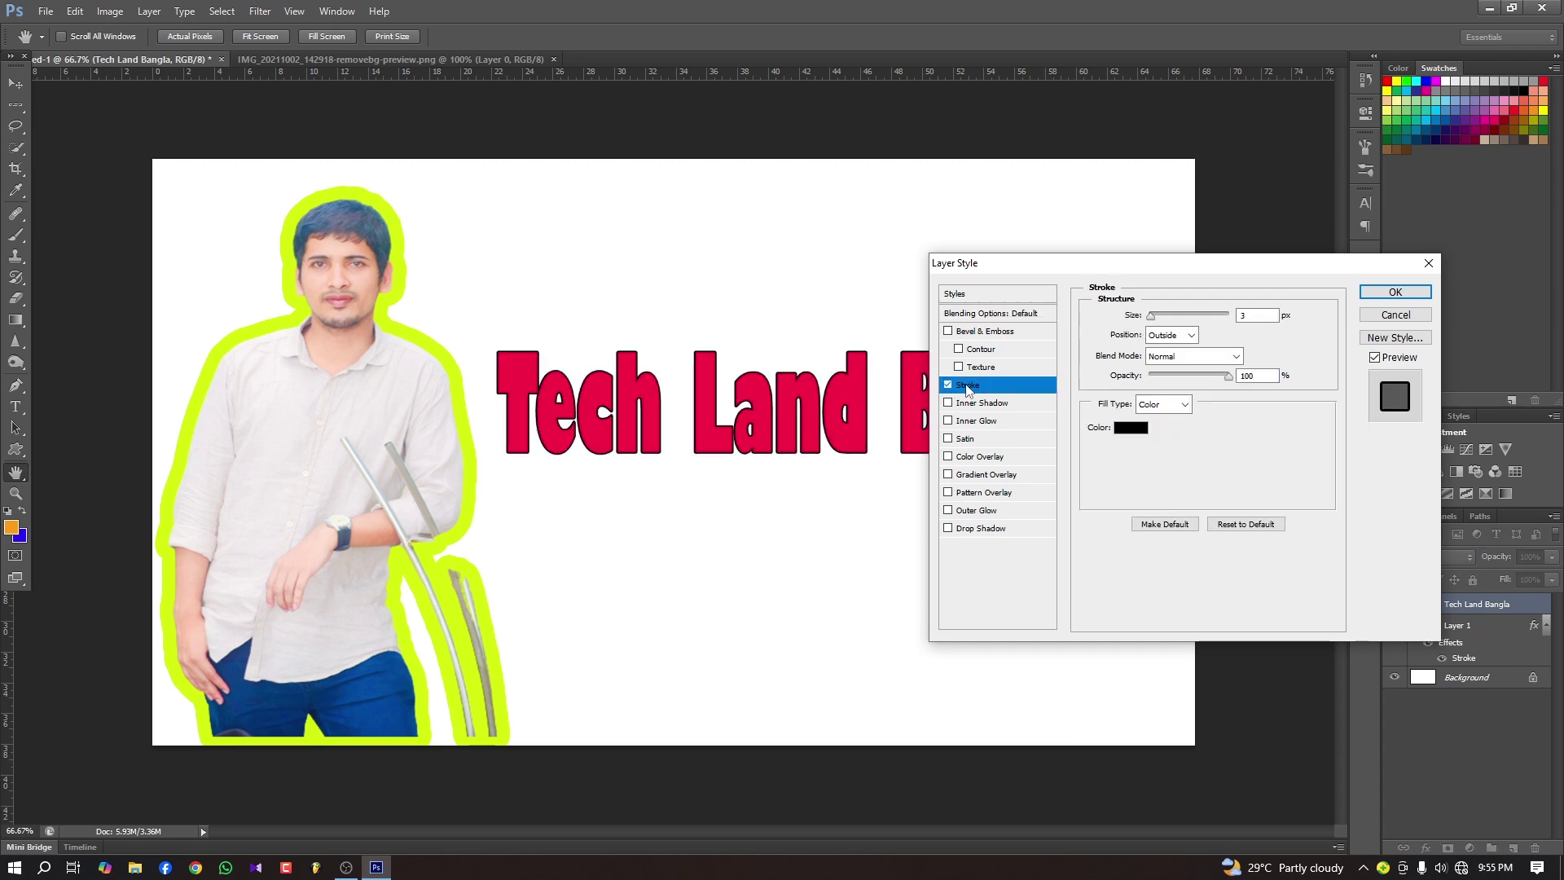
mouse_move(1207, 273)
left_mouse_down()
mouse_move(1165, 392)
mouse_move(1179, 460)
left_mouse_up()
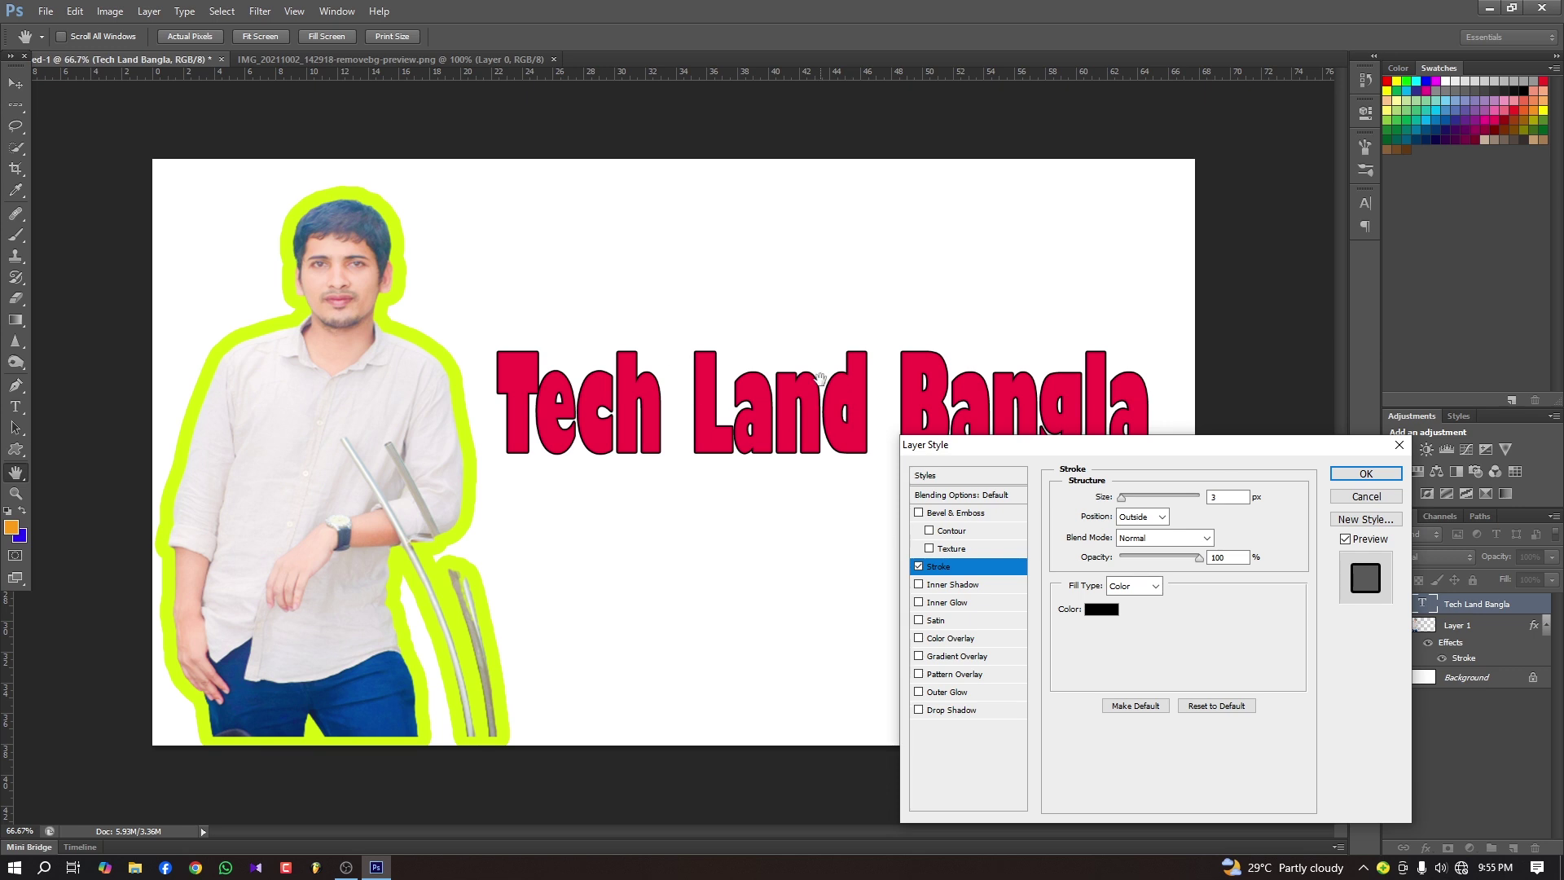
left_click_drag(1122, 497, 1132, 498)
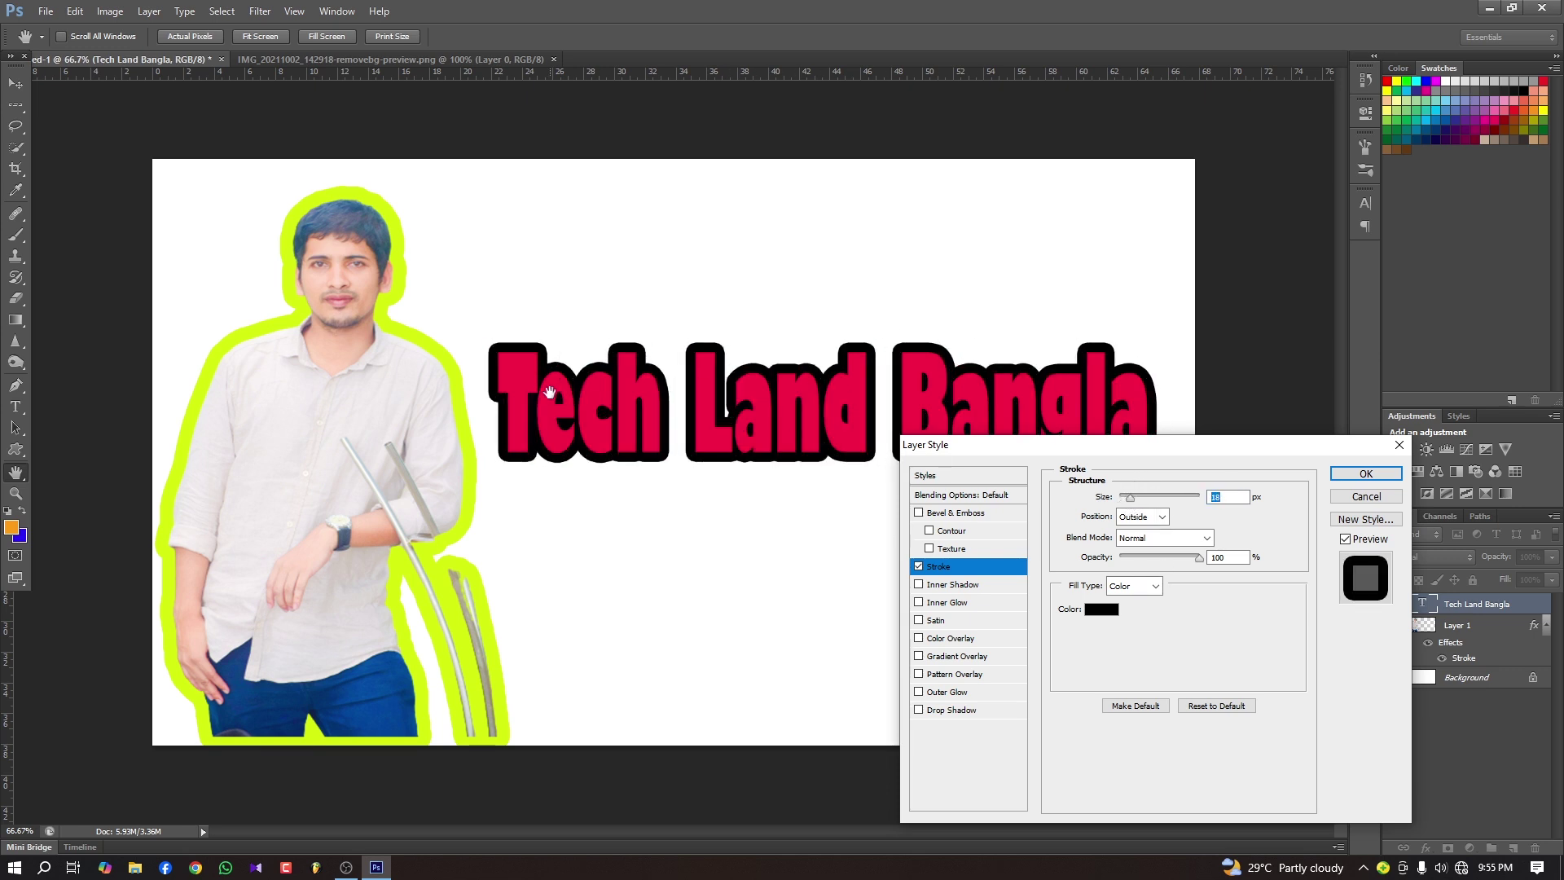
left_click_drag(1178, 445, 1030, 484)
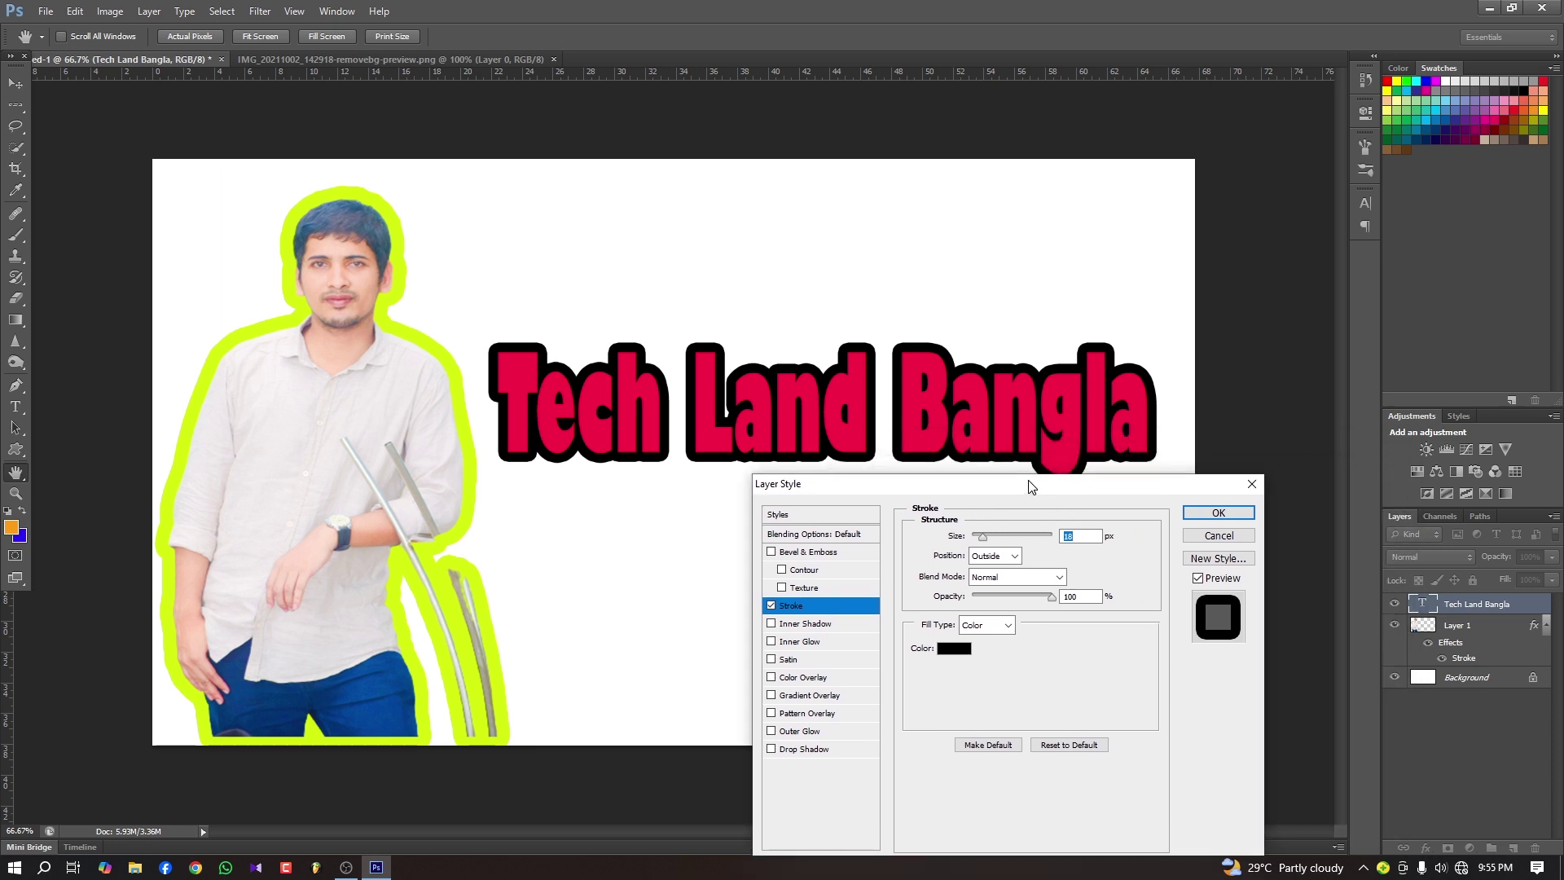
Try green, yellow-green, purple and blue as the text's stroke colour.
left_click(954, 648)
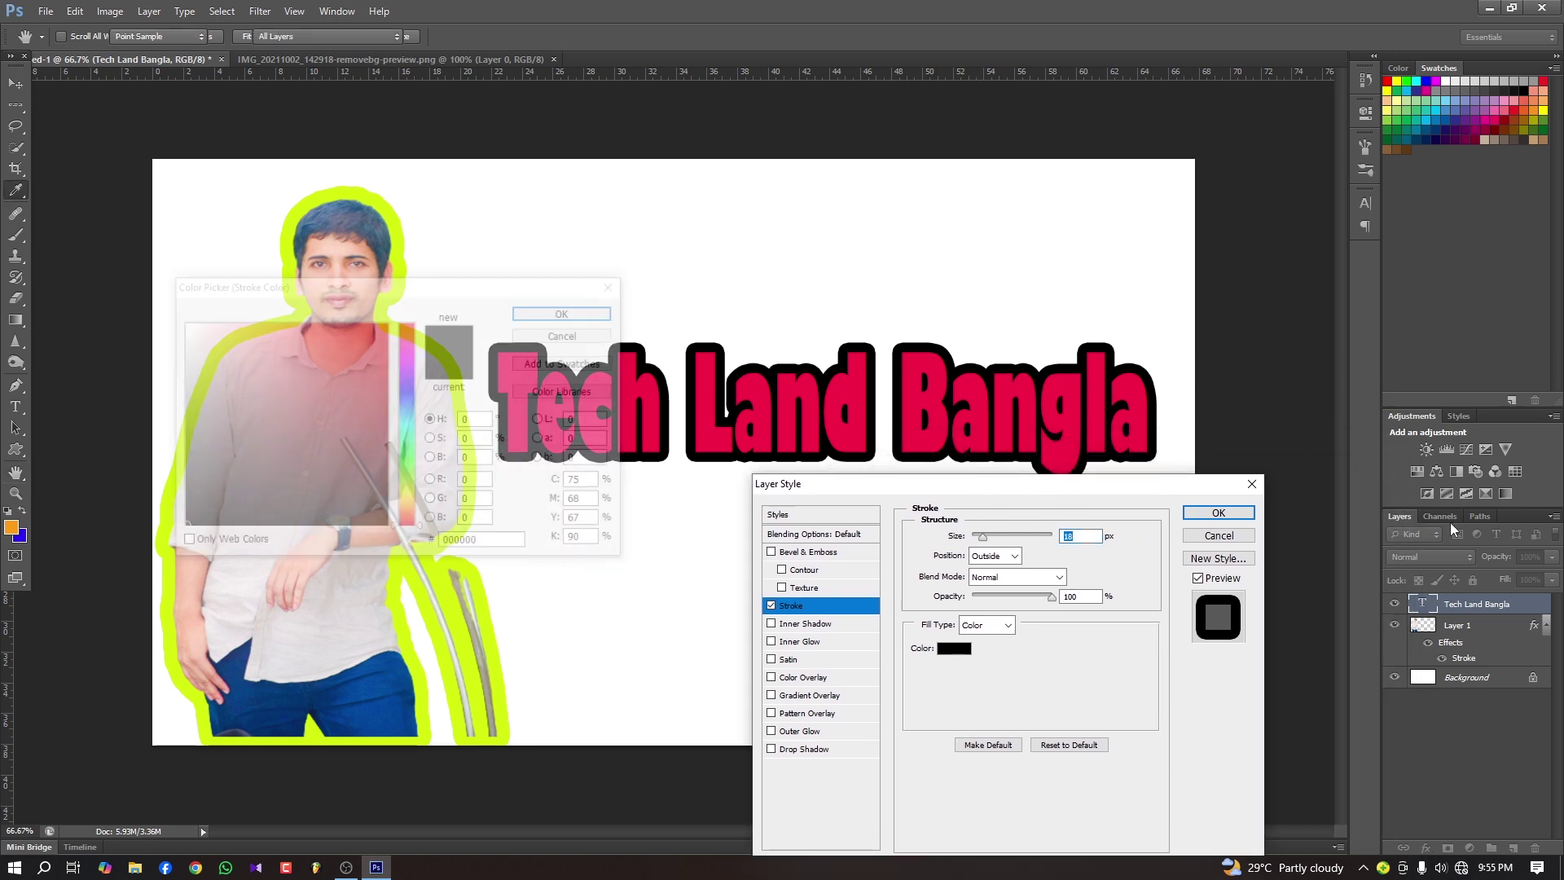
left_click(410, 461)
left_click(384, 327)
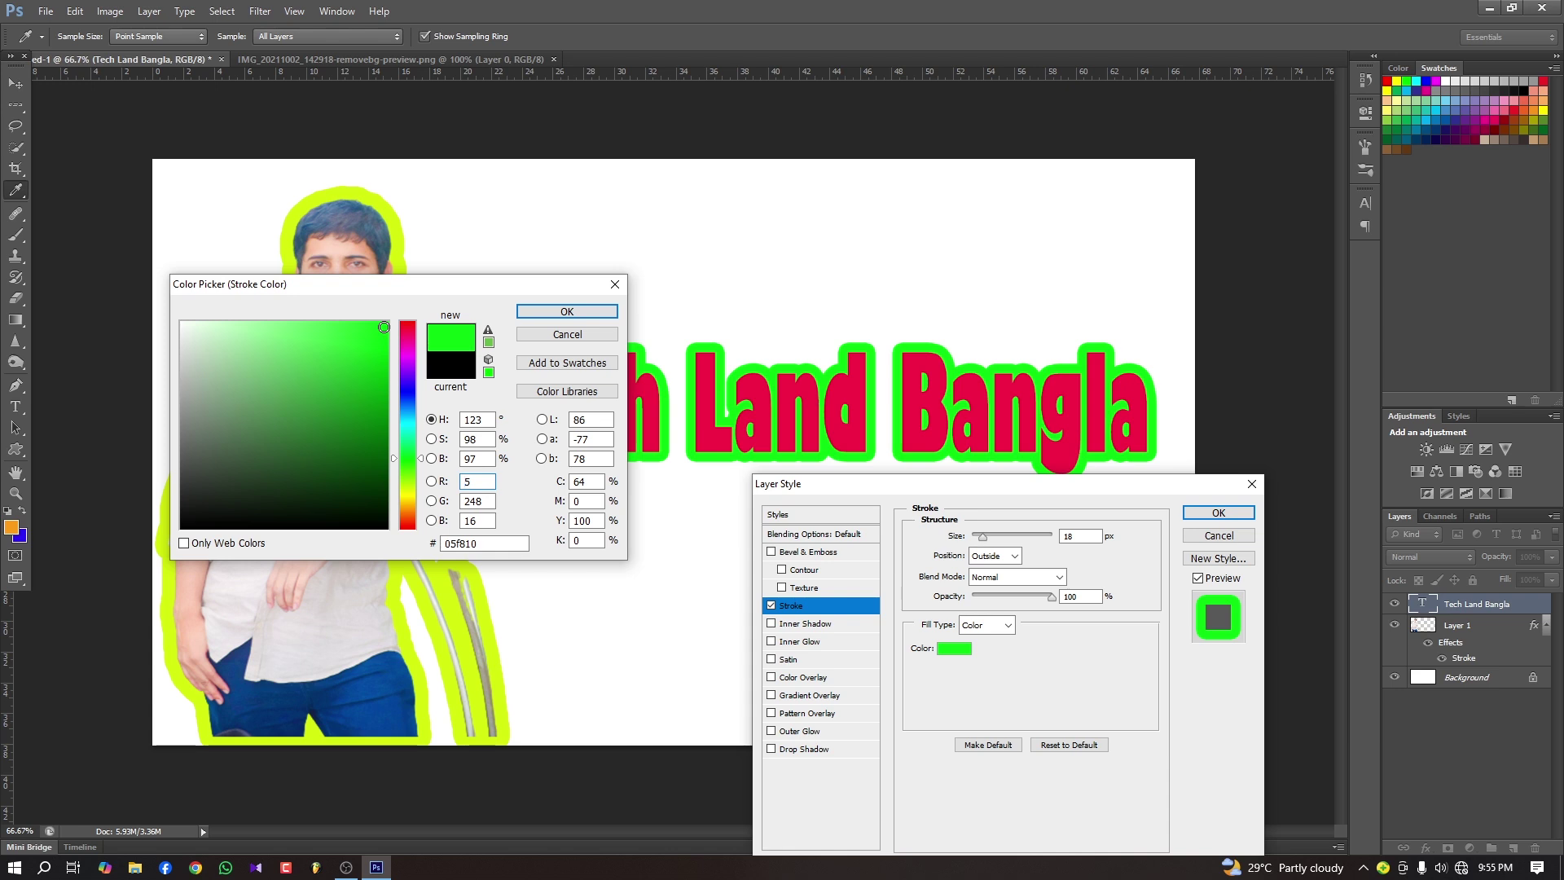
left_click(407, 361)
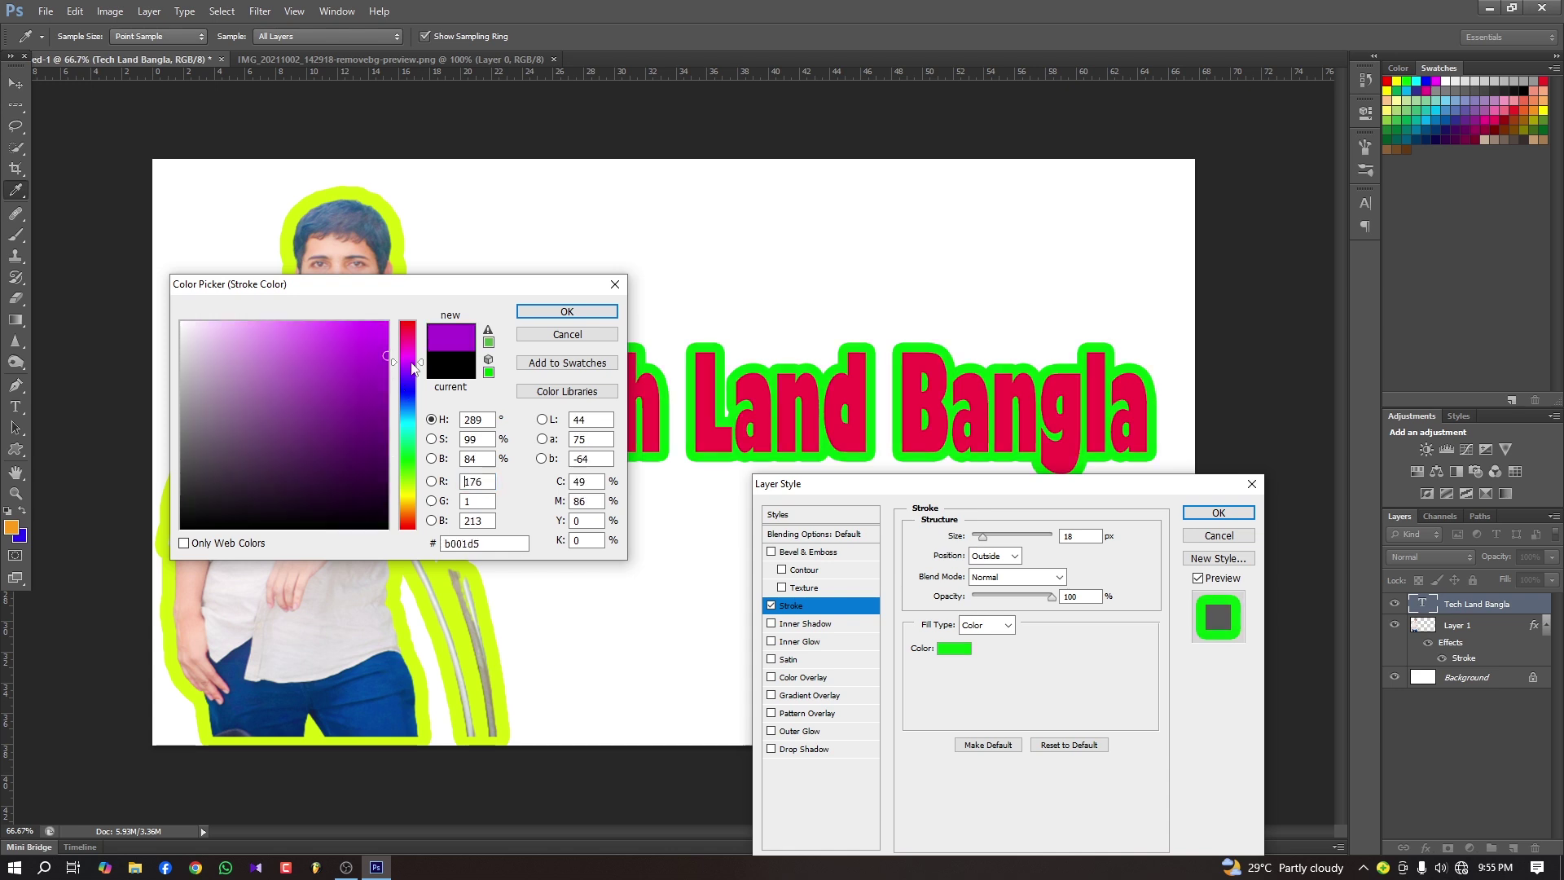
left_click(382, 330)
left_click_drag(407, 361, 403, 488)
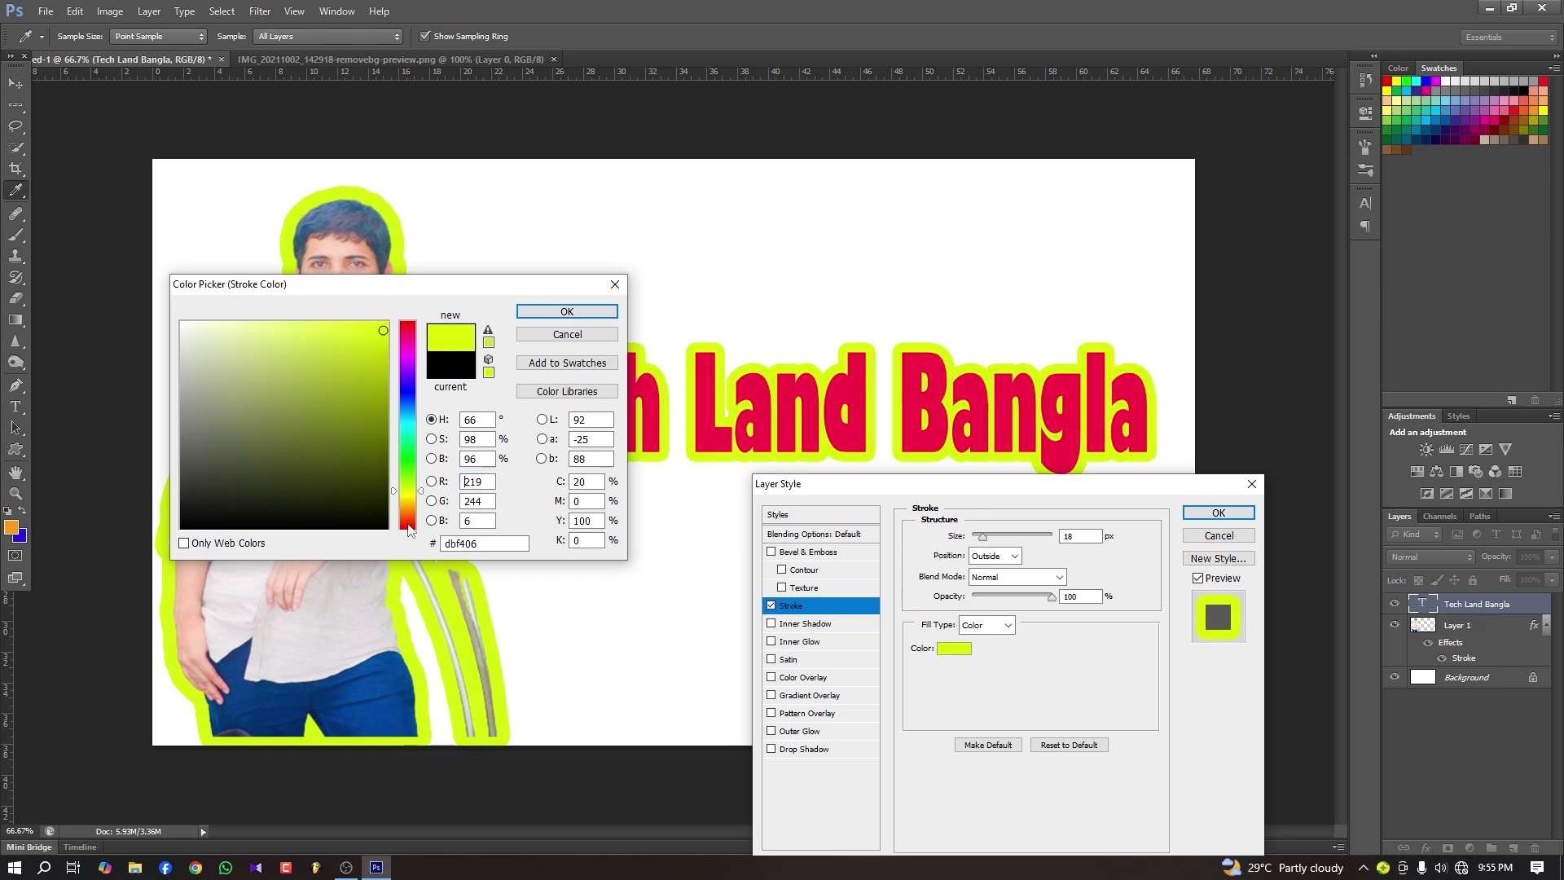
left_click(407, 518)
left_click(407, 370)
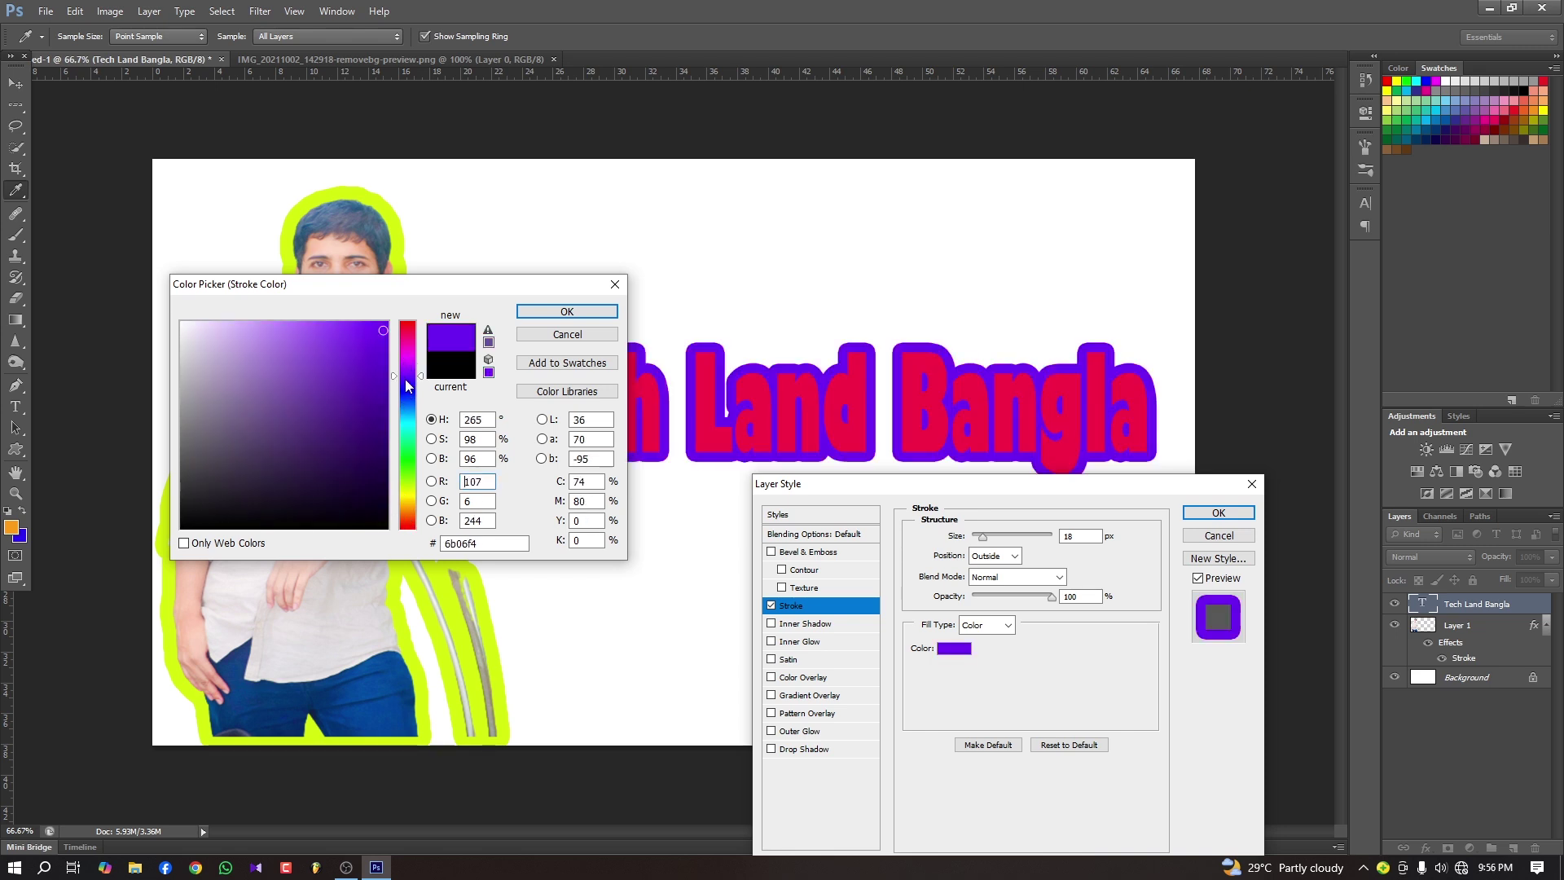
left_click(407, 460)
left_click(409, 413)
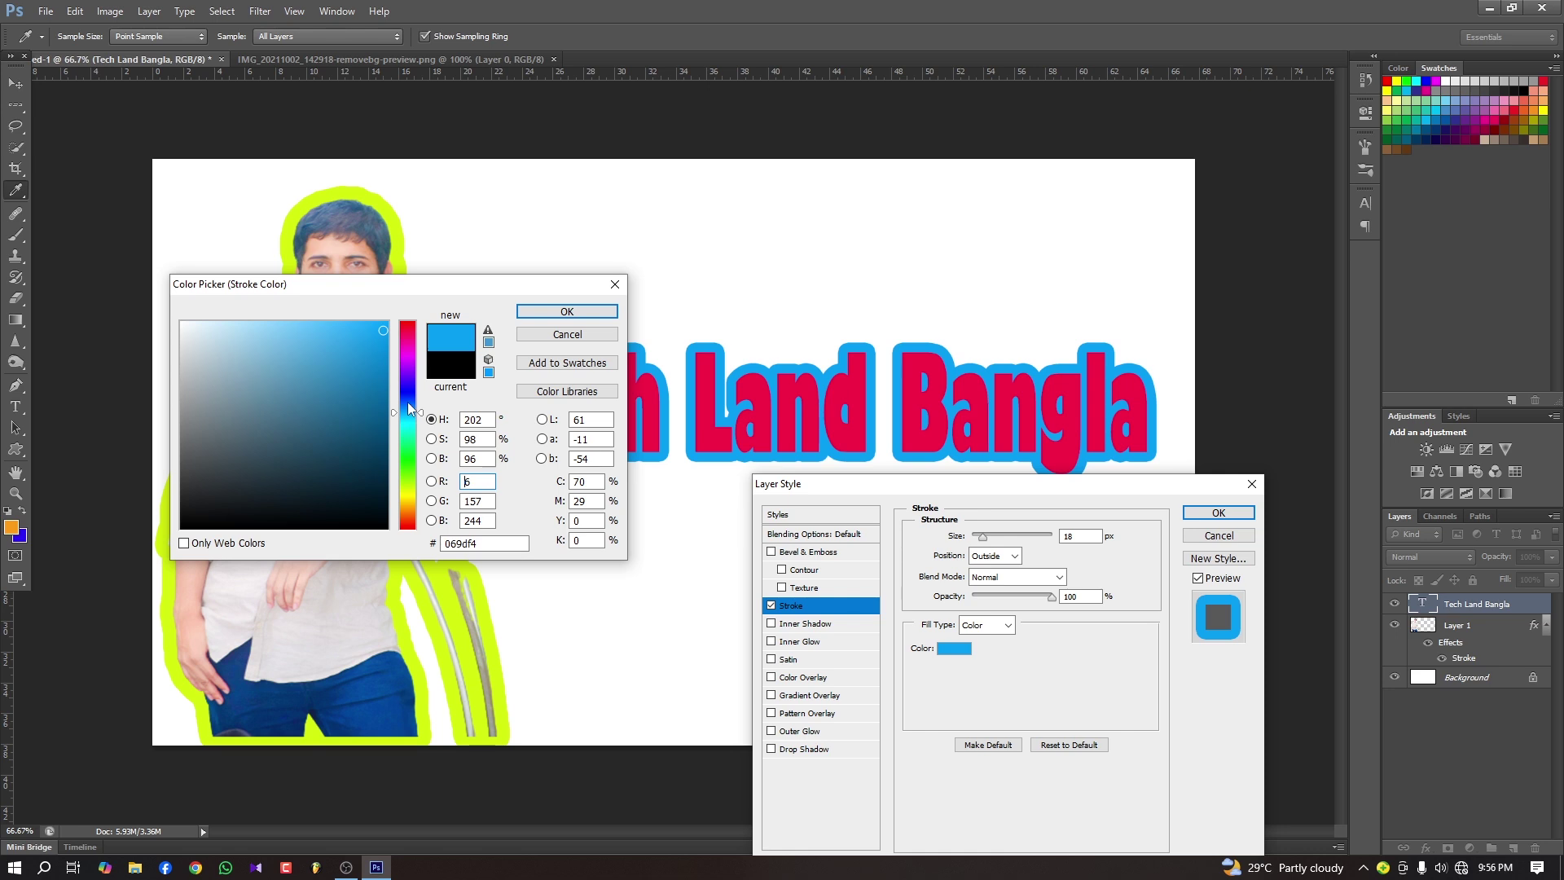
Set the text's stroke colour to near-black (#070701) and apply the layer style.
left_click(407, 493)
left_click(354, 522)
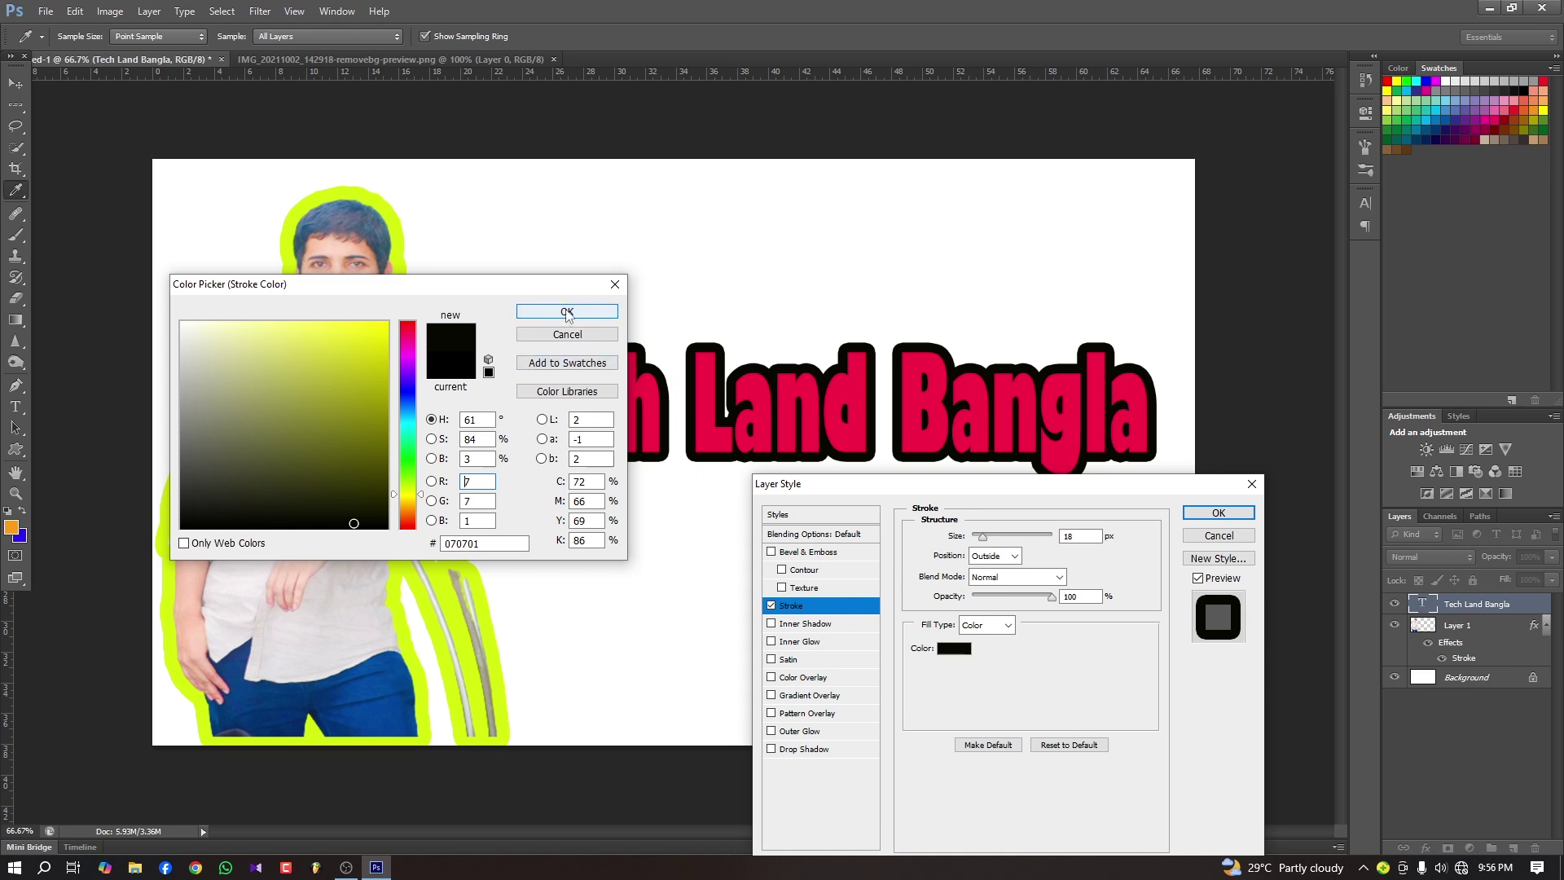
left_click(568, 312)
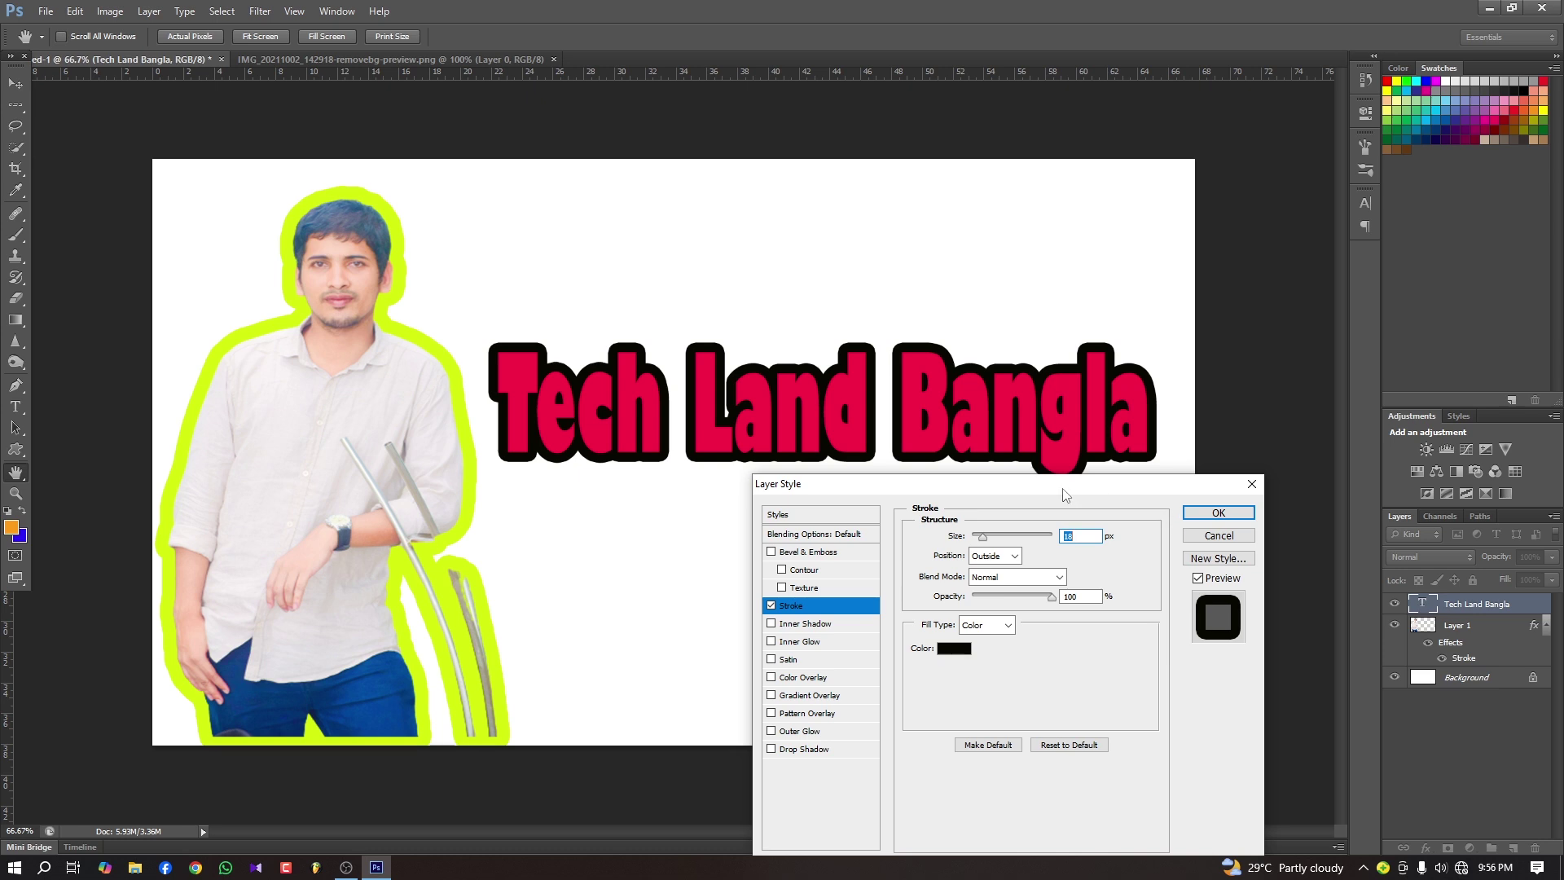
left_click_drag(1065, 494, 1022, 356)
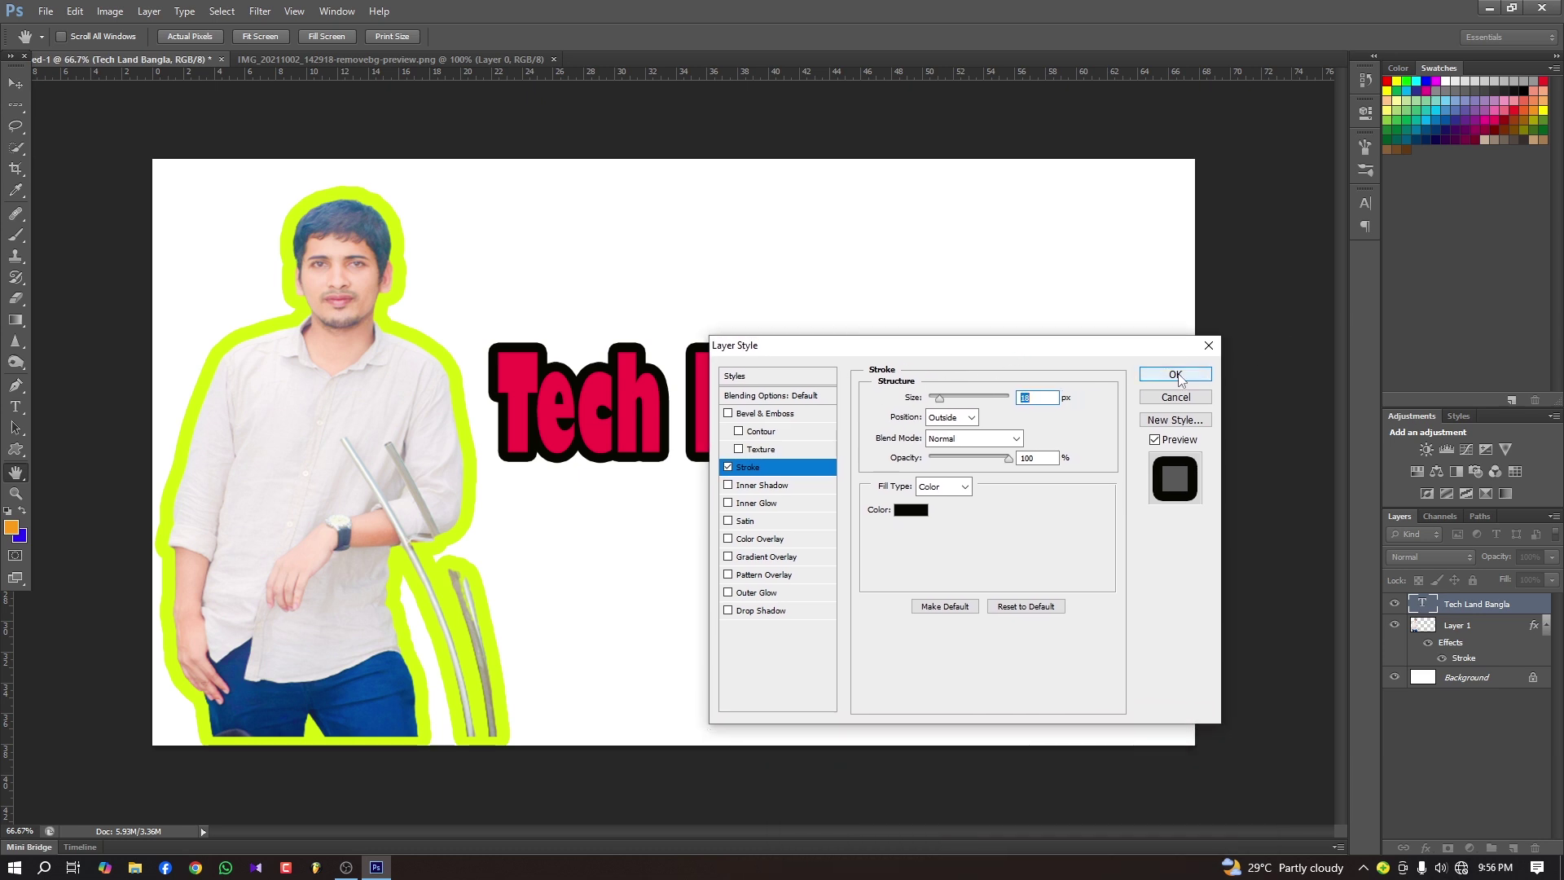
left_click(1187, 378)
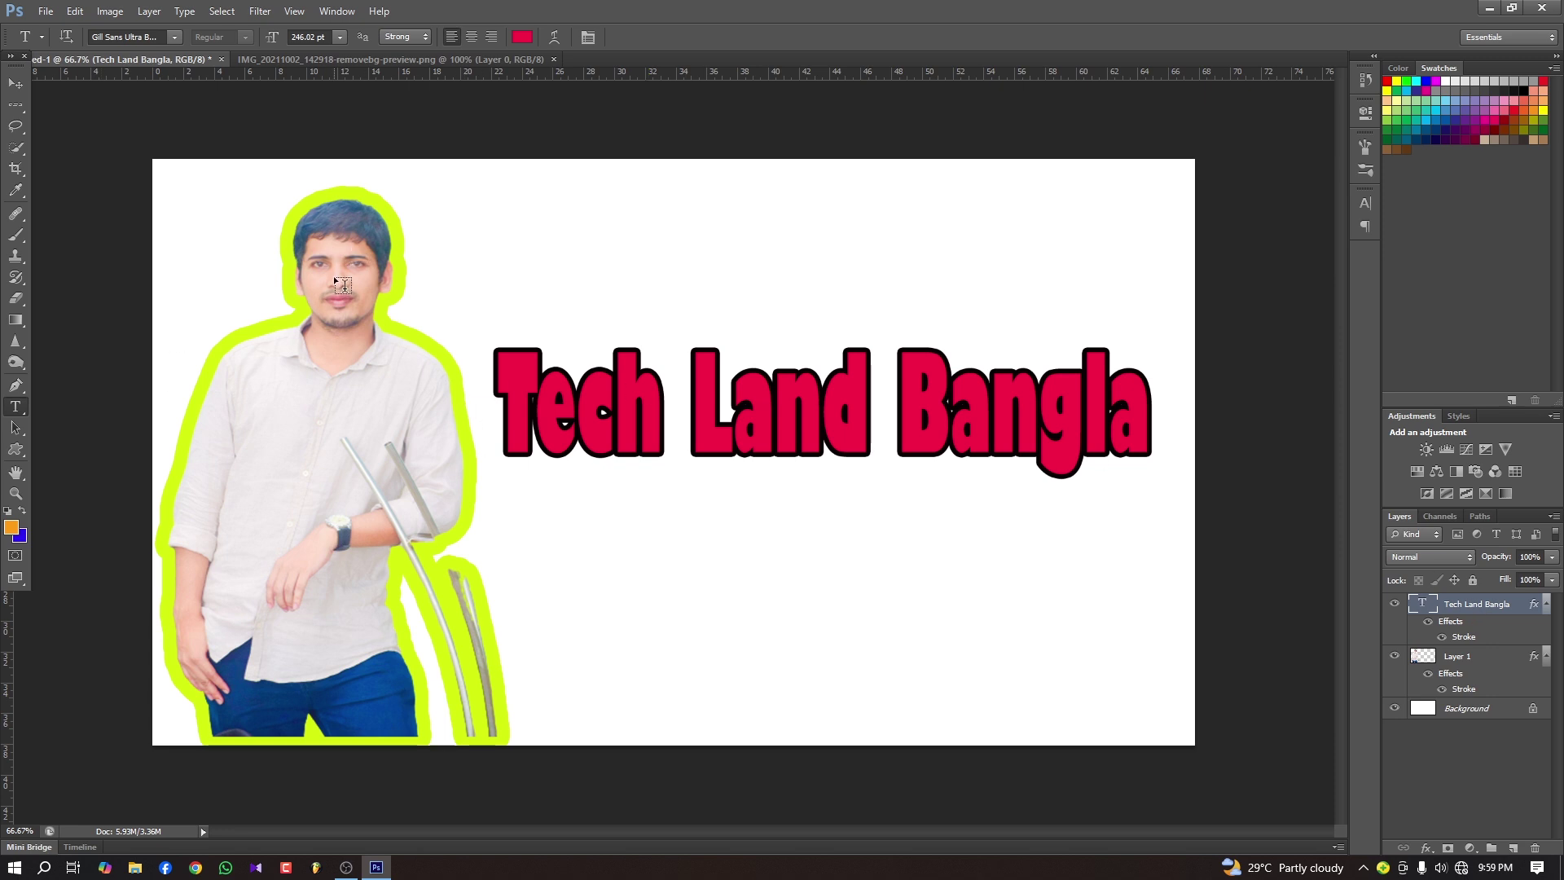
Hide the "Tech Land Bangla" text layer and move the outlined man to the middle of the canvas.
left_click(1394, 604)
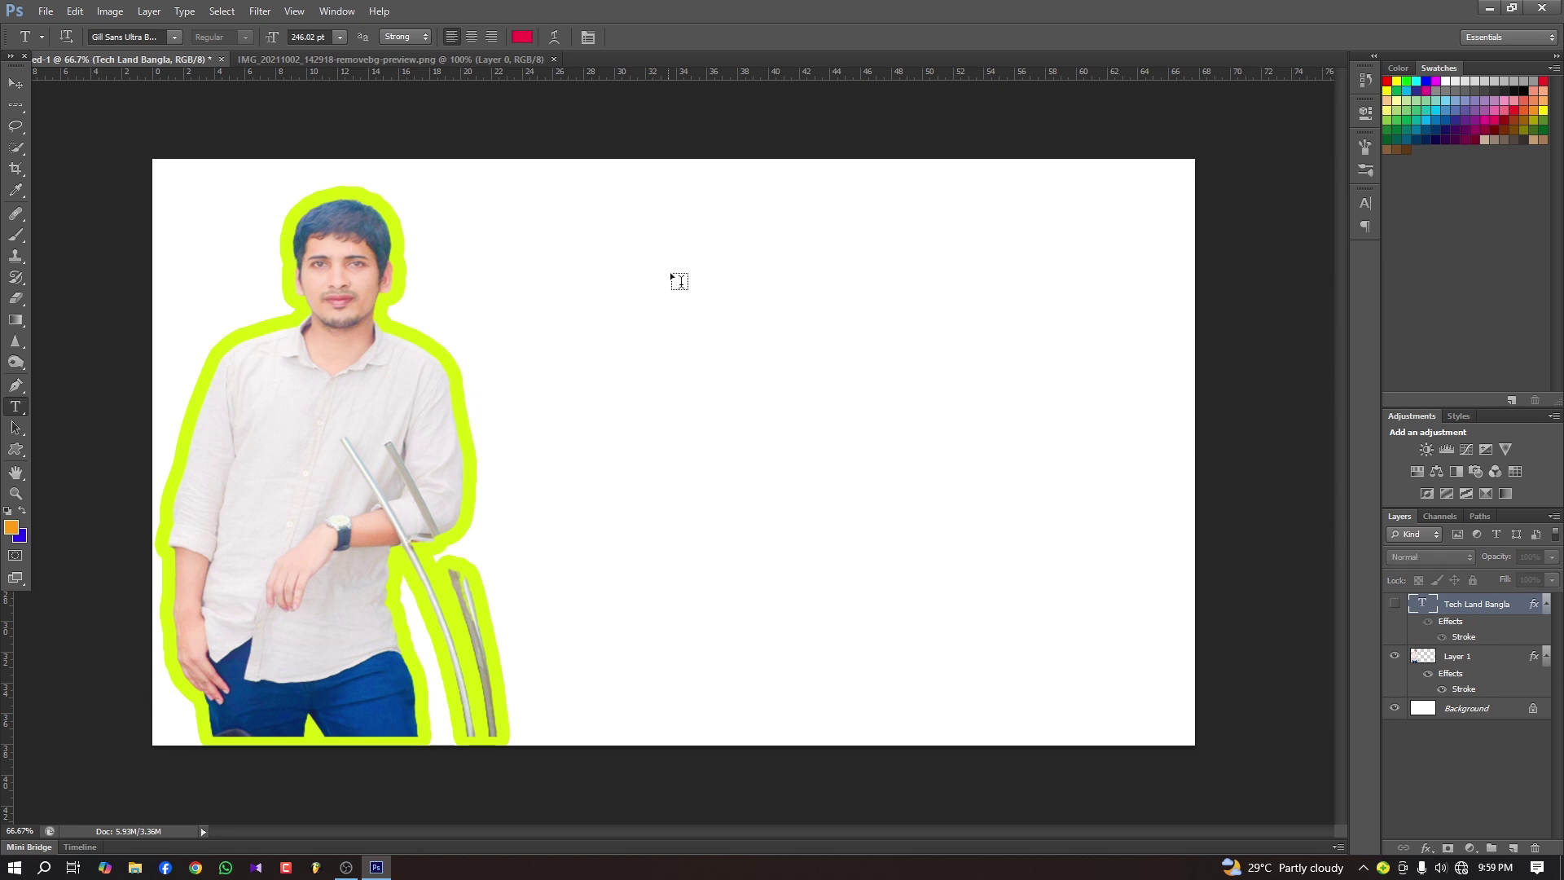
left_click(26, 81)
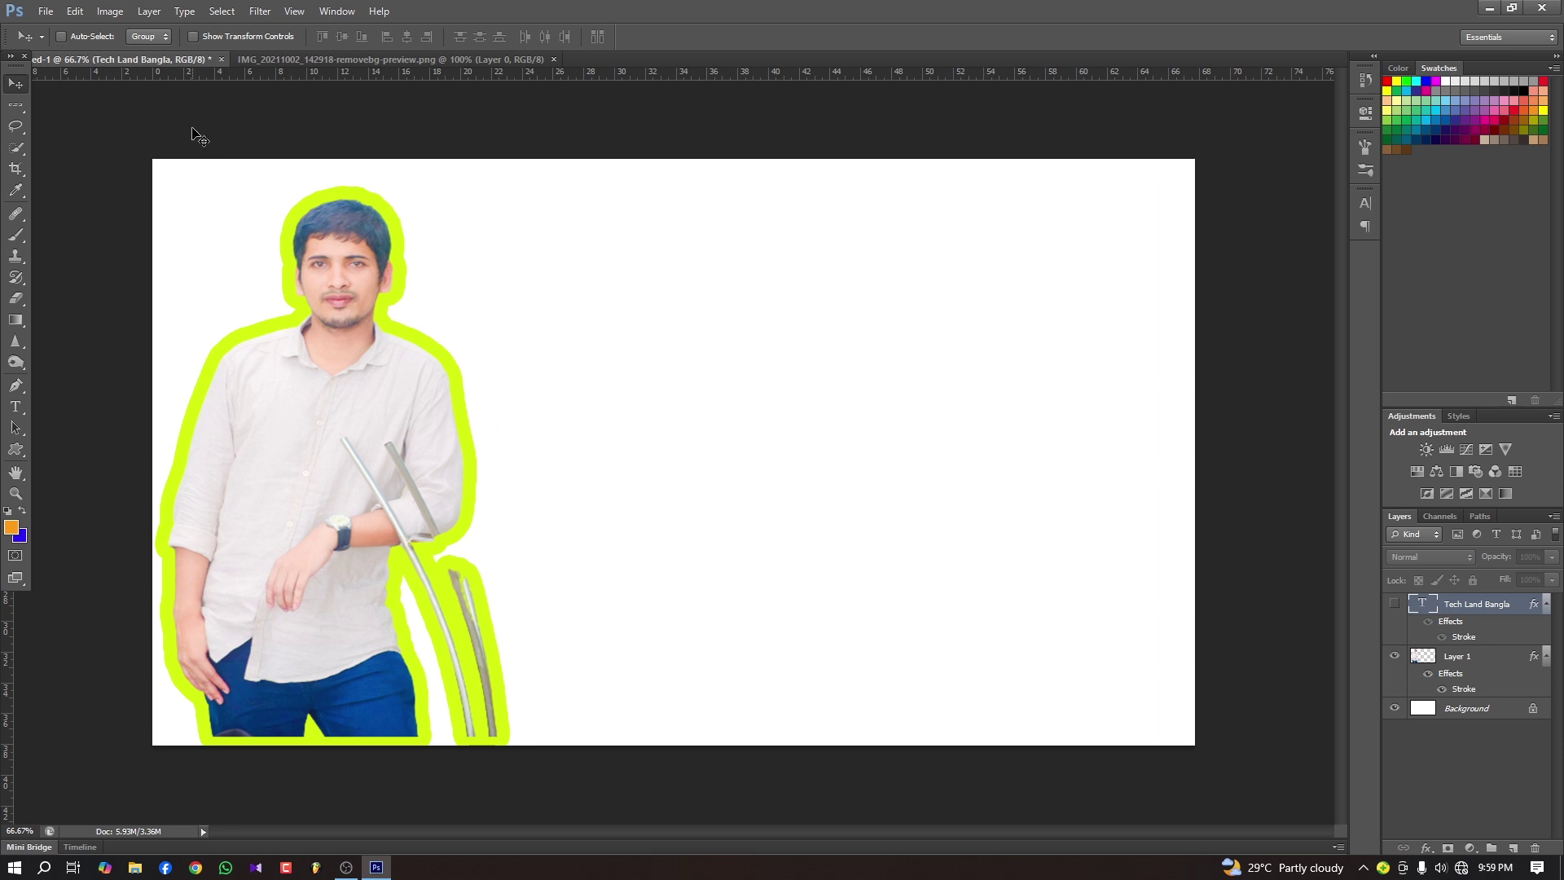
left_click_drag(337, 391, 698, 382)
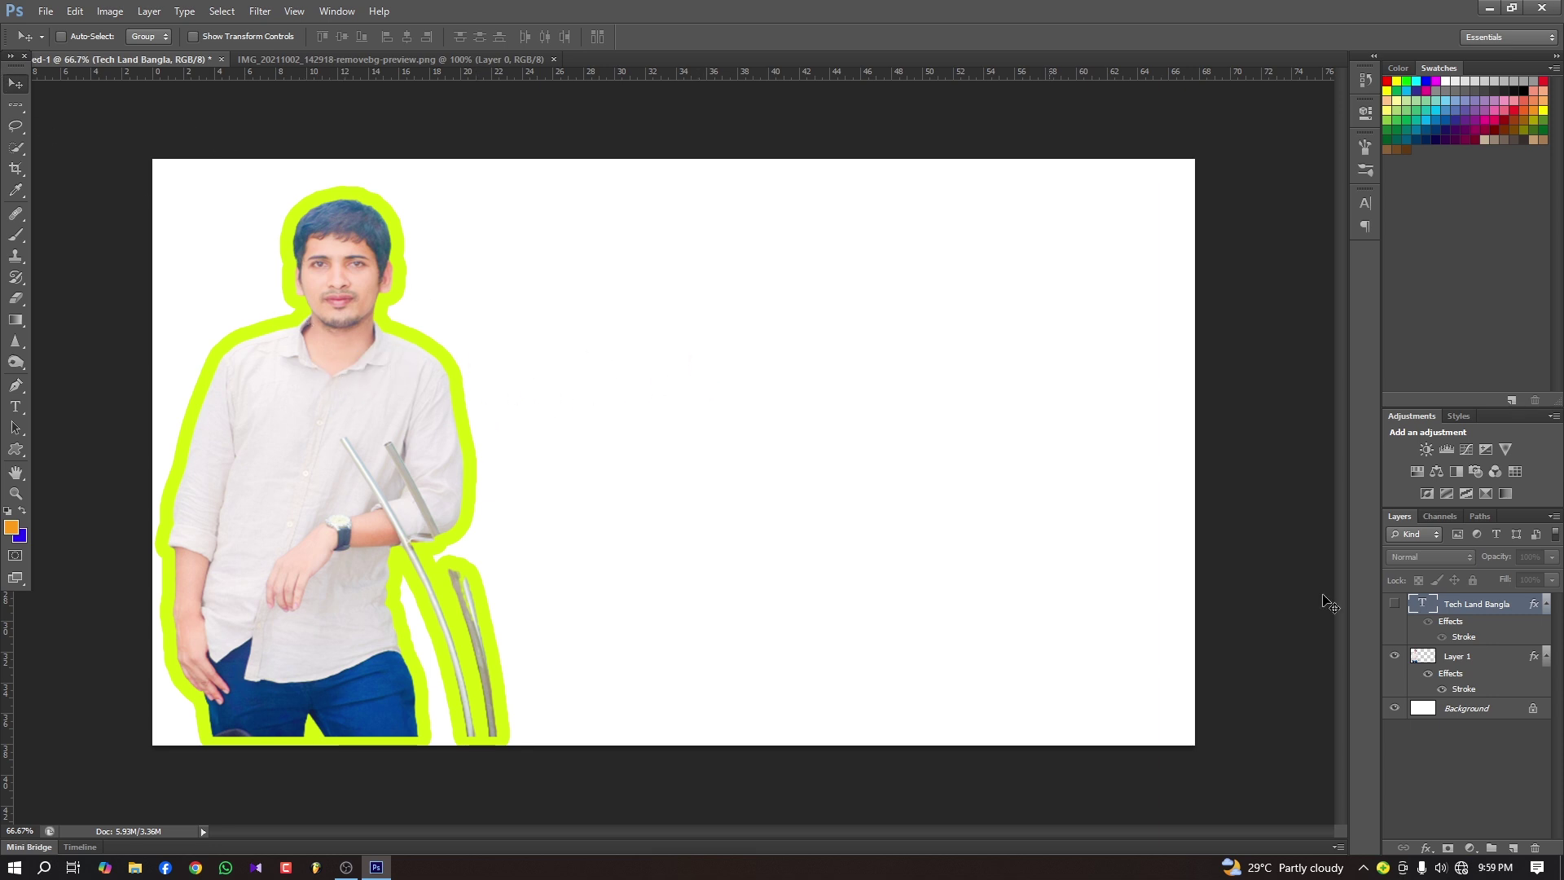
left_click(1458, 658)
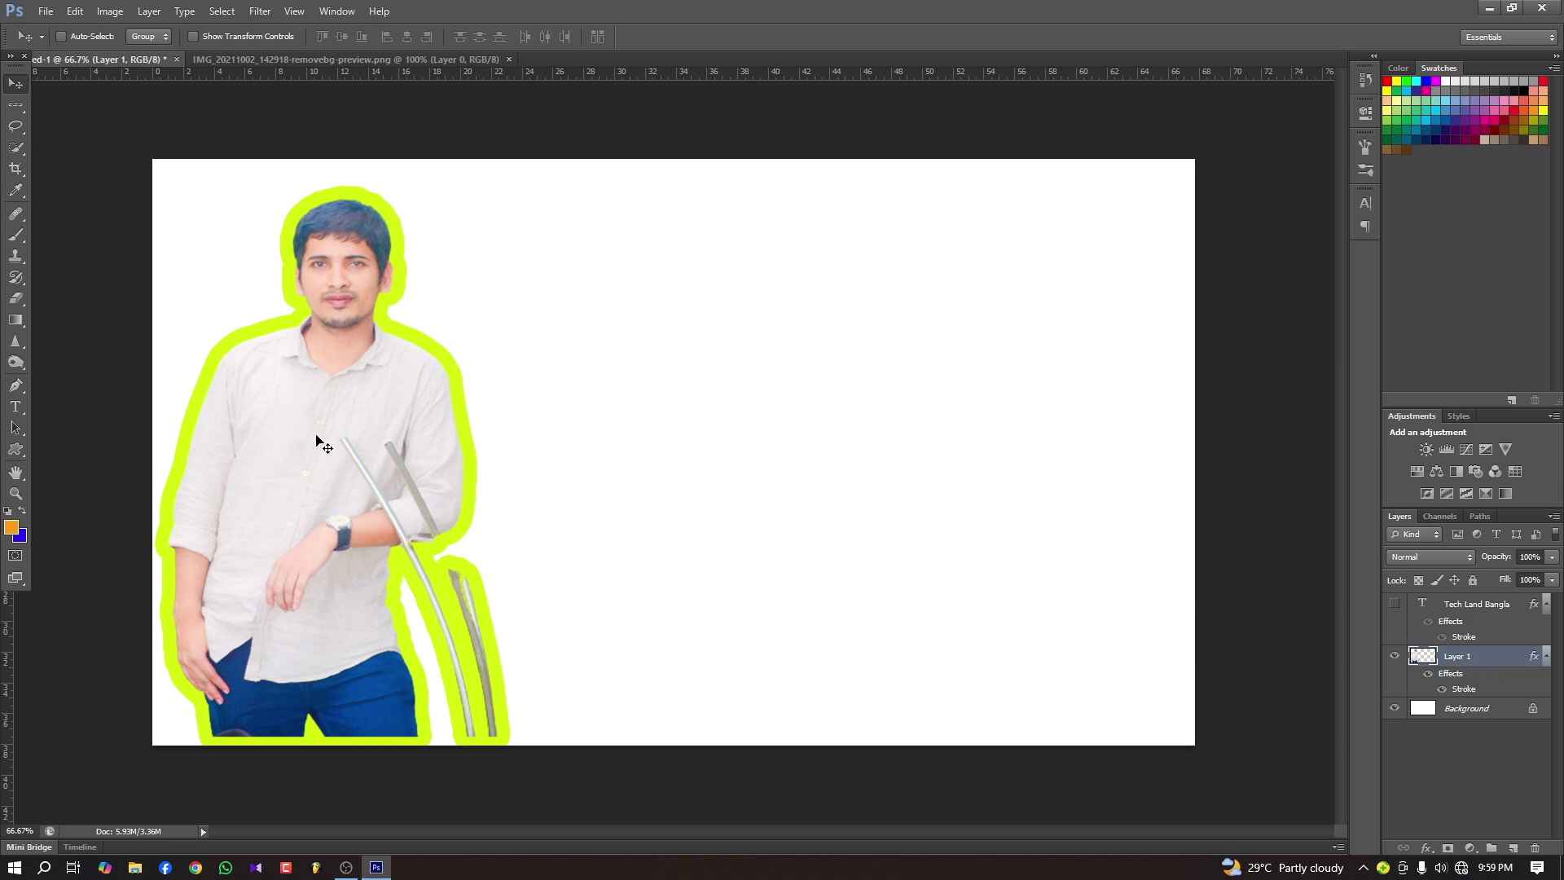
left_click_drag(340, 431, 659, 413)
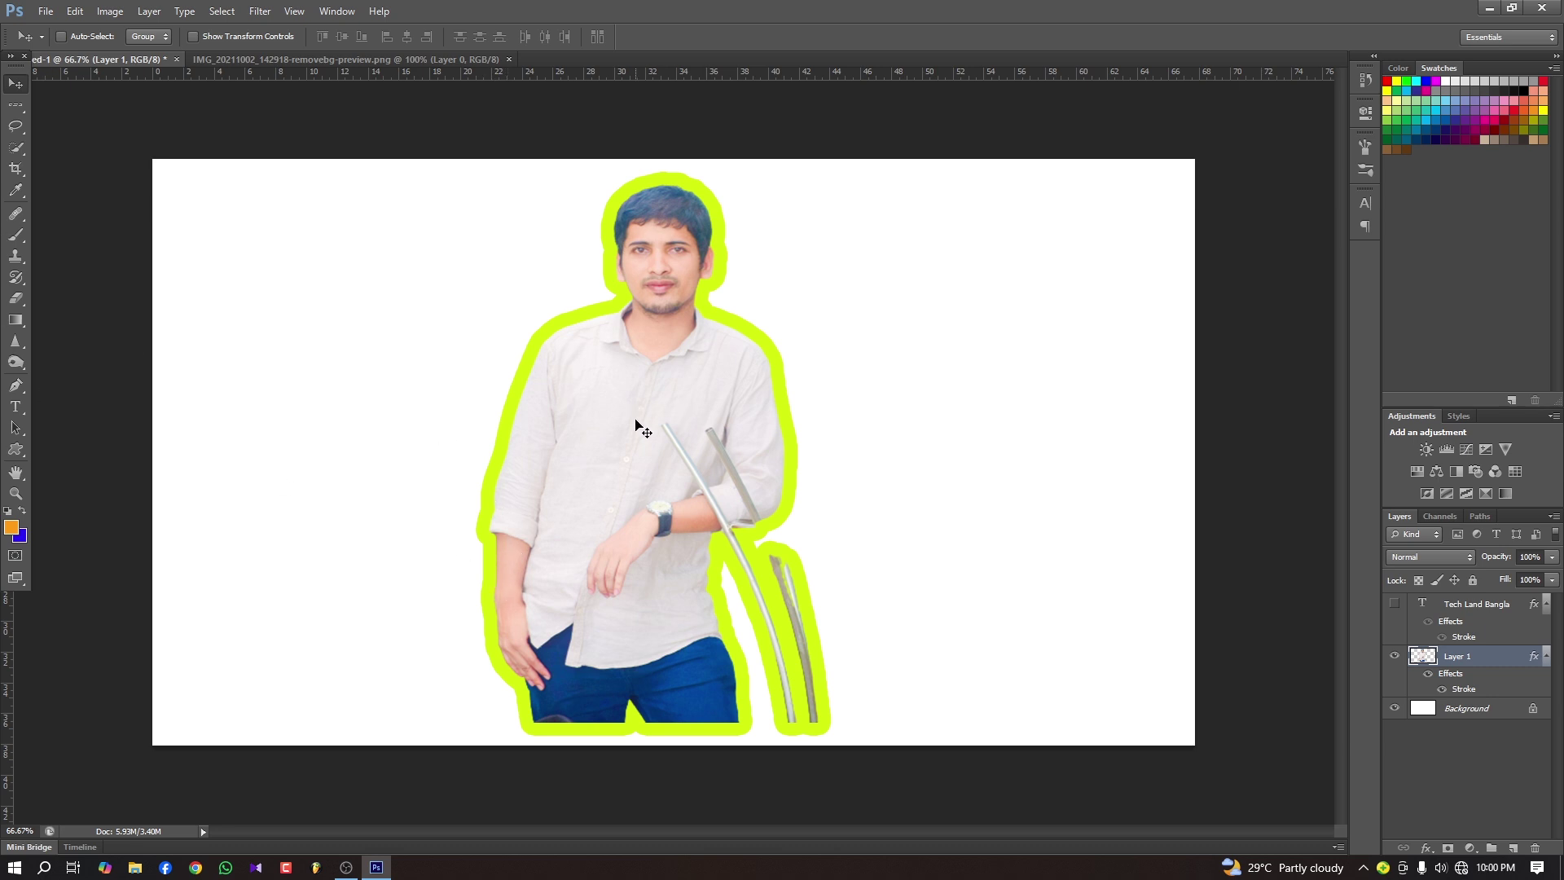
Change the fill type of the man's stroke on Layer 1 to Gradient.
double_click(1496, 655)
left_click(896, 349)
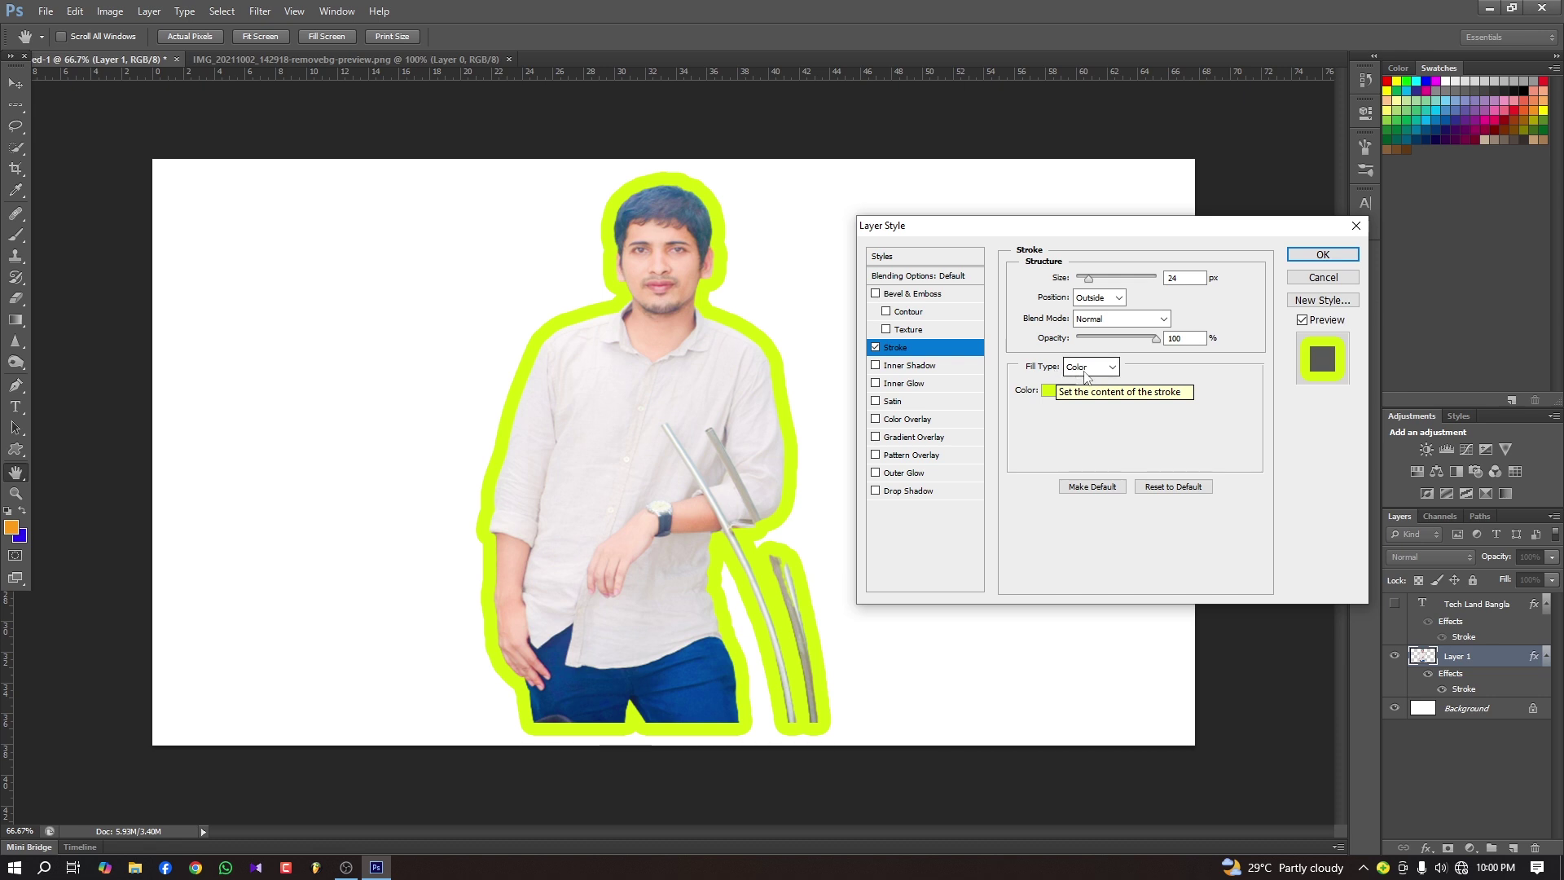
left_click(1085, 371)
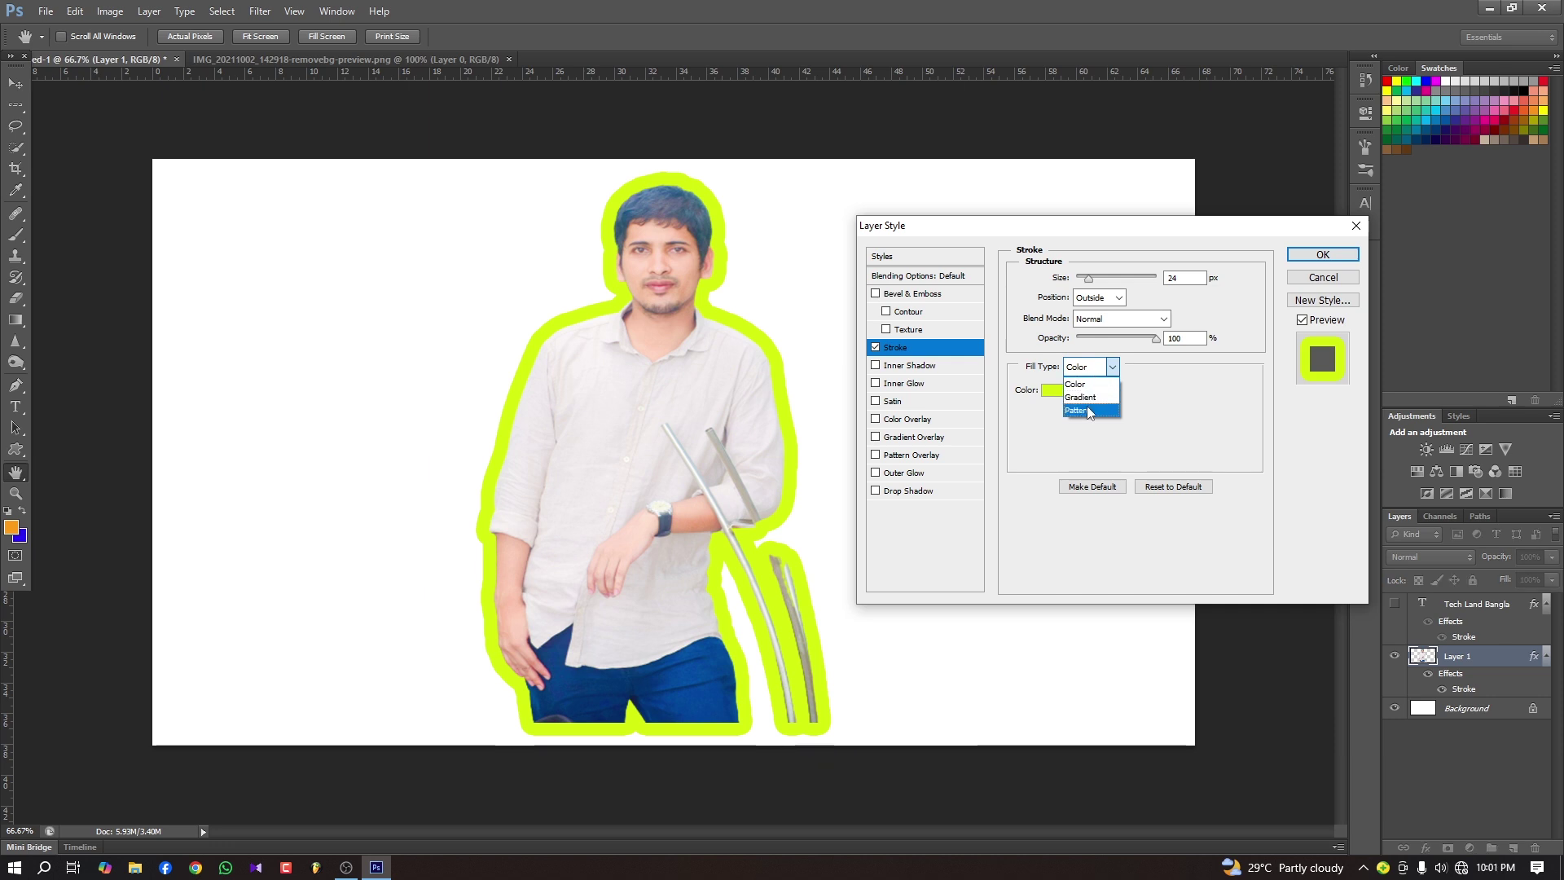
left_click(1084, 396)
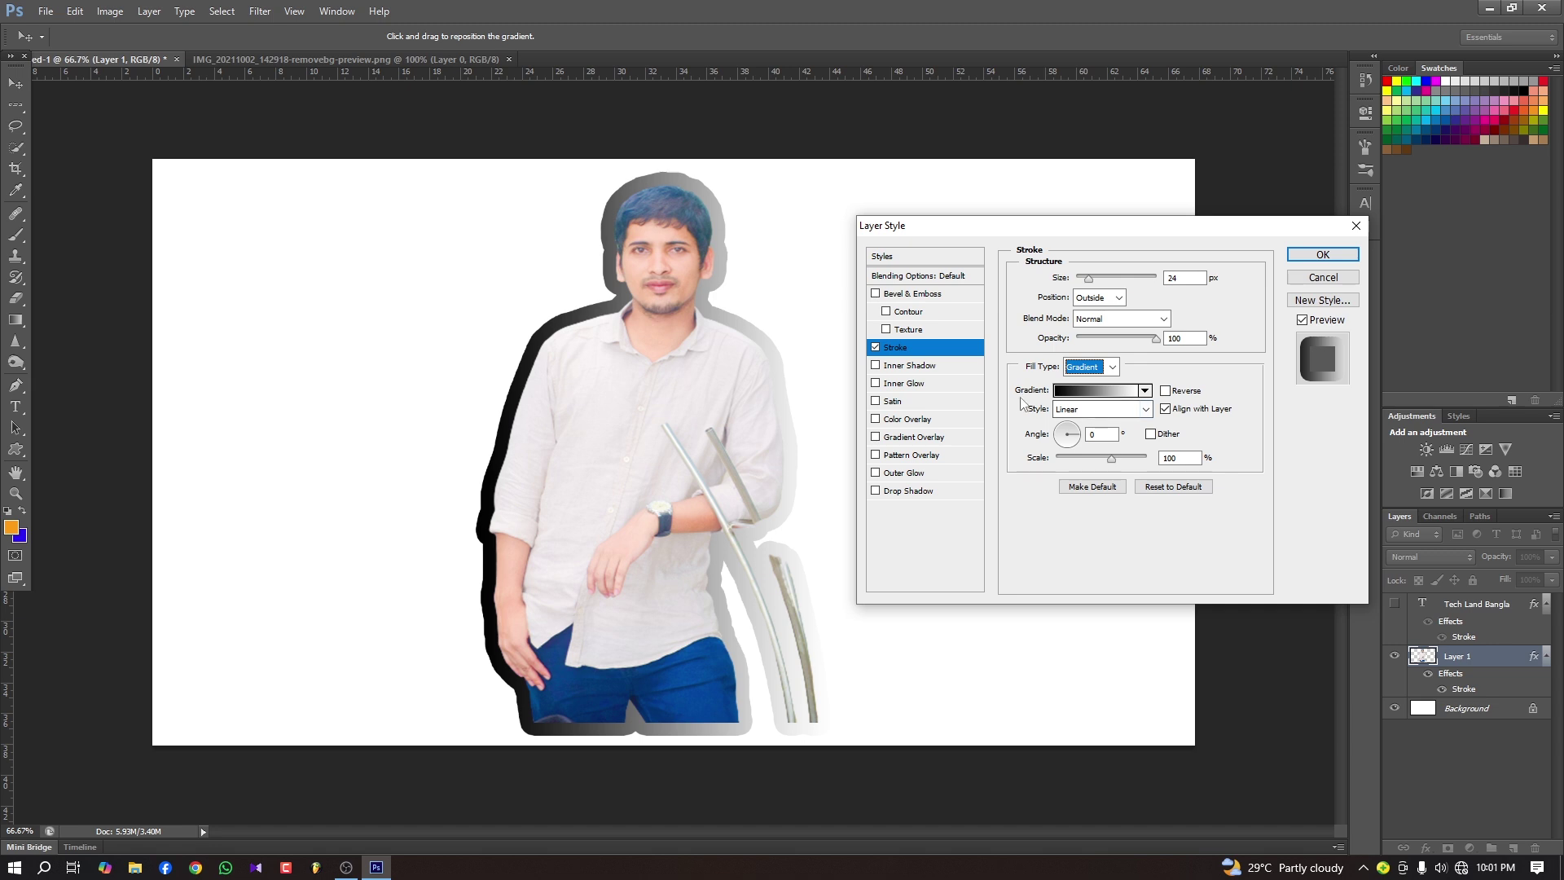
Edit the stroke's gradient and recolour its starting stop at 0% to bright red.
left_click(1092, 393)
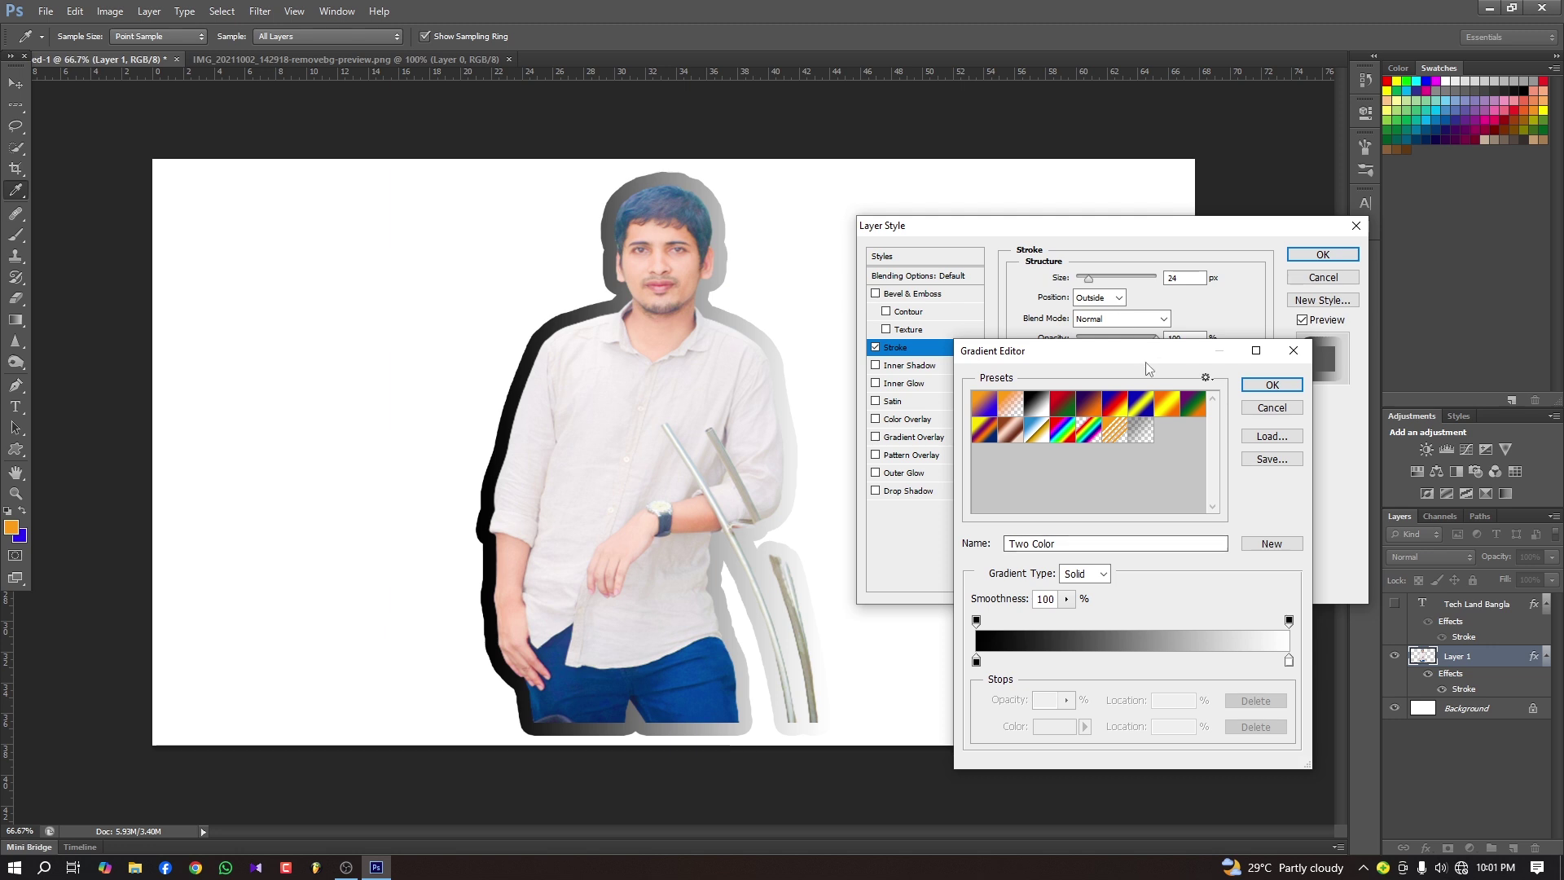
left_click_drag(1142, 352, 1137, 247)
left_click(971, 556)
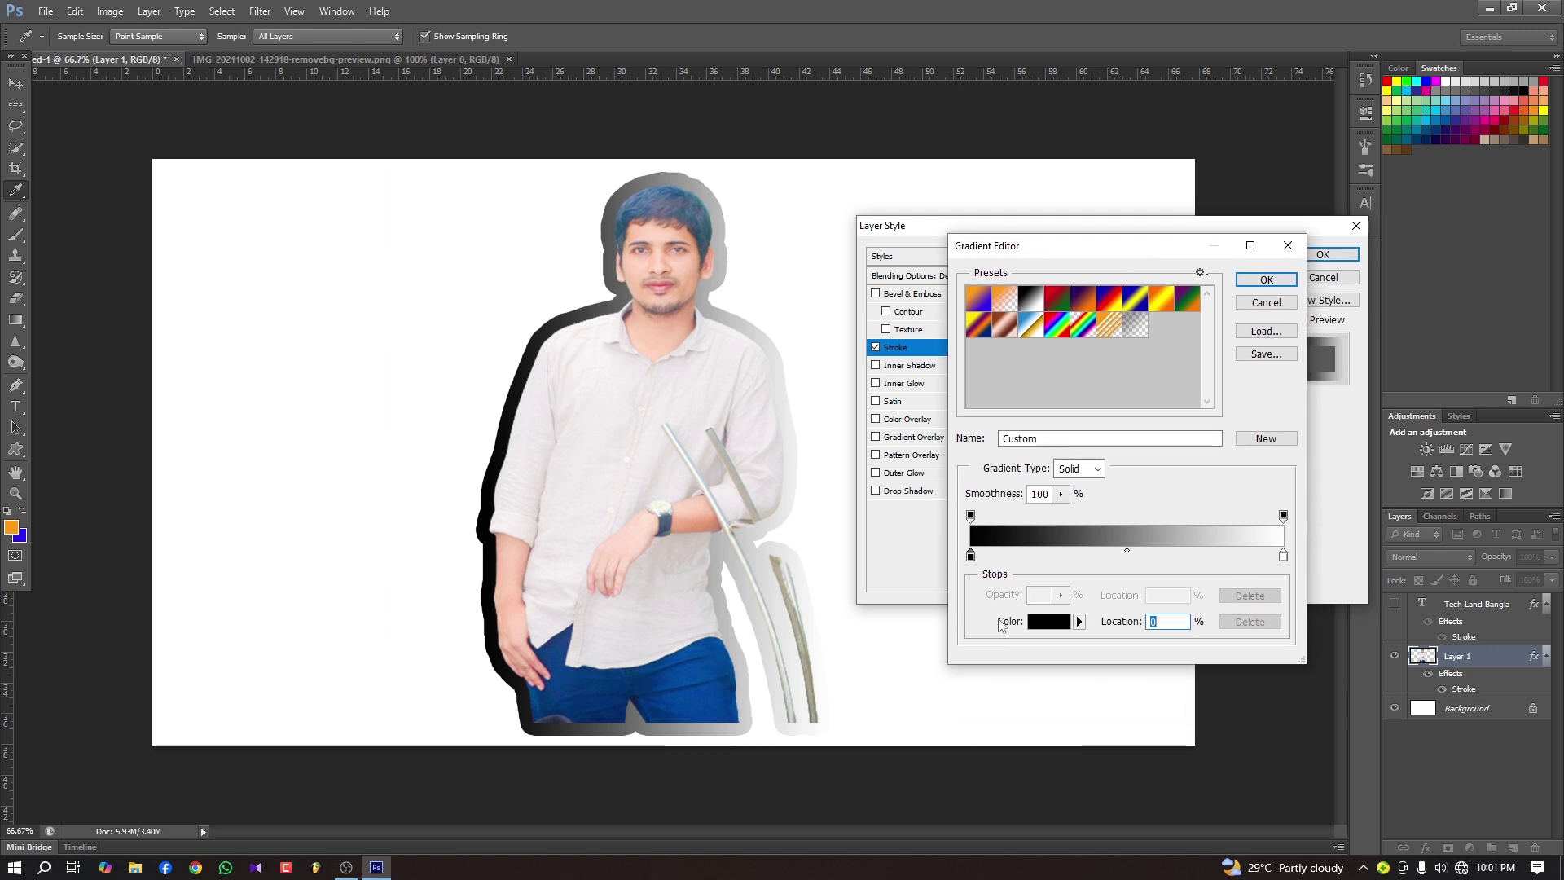
left_click(1051, 622)
left_click(382, 326)
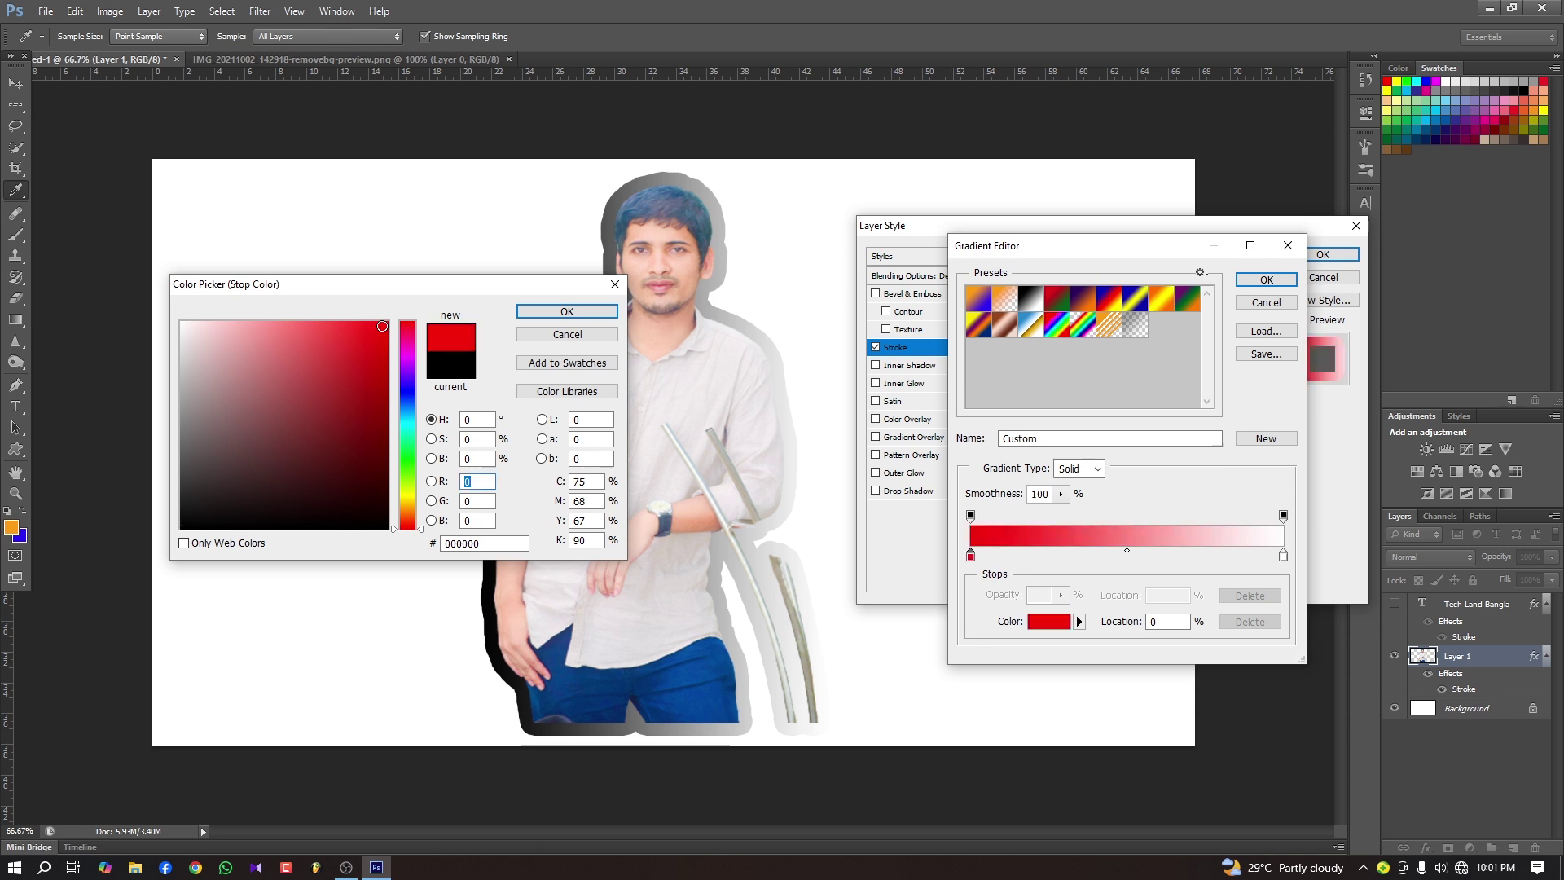
left_click(546, 313)
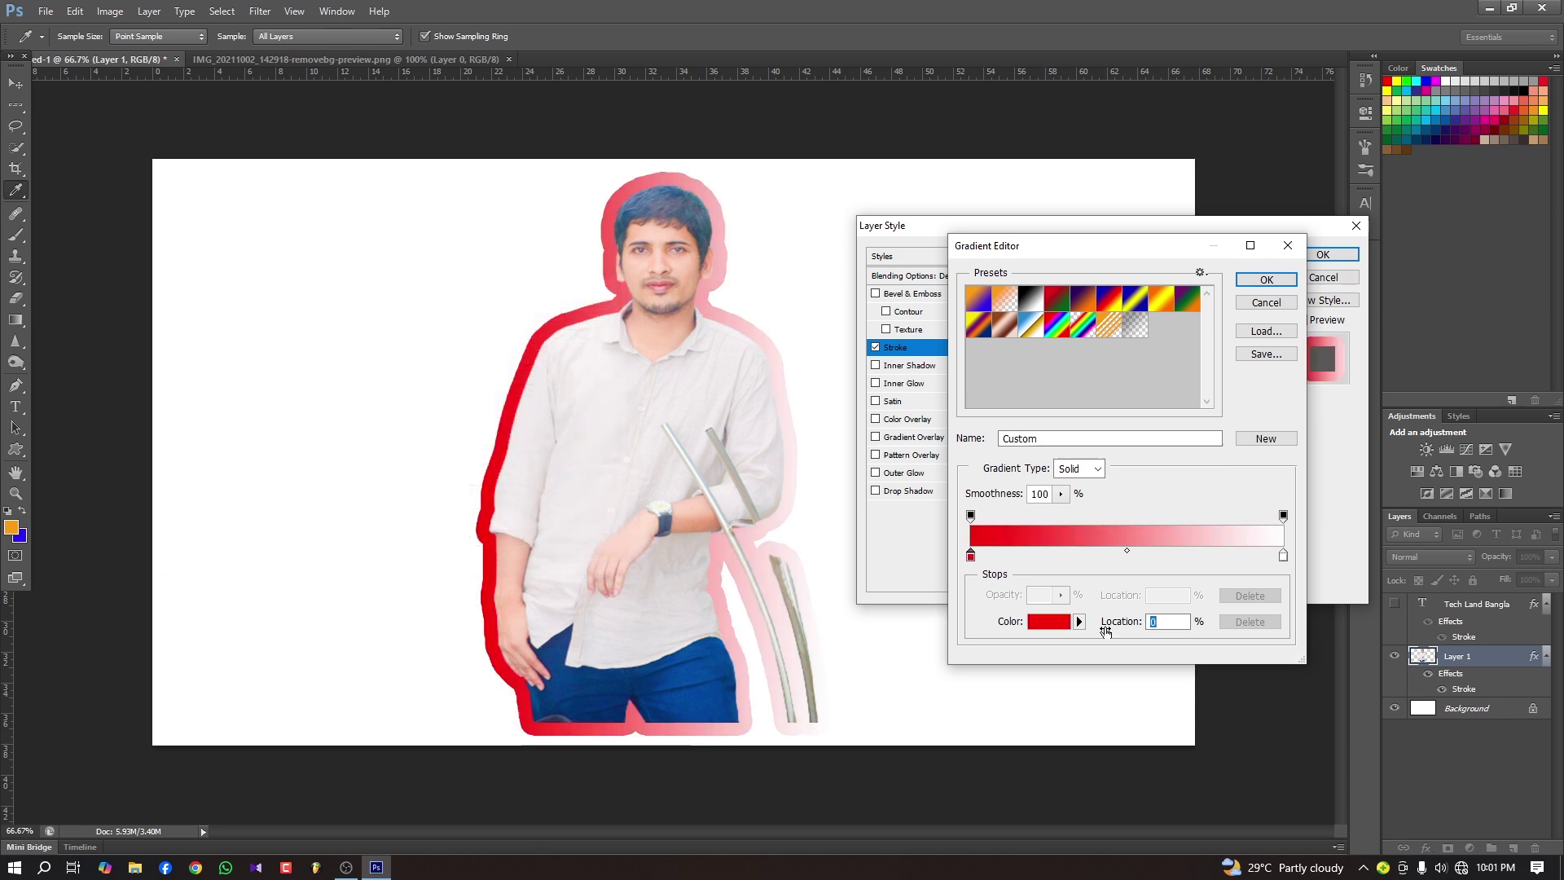
Recolour the gradient's ending stop at 100% to bright green (#74f908) and shift the colour midpoint to 16%.
left_click(1284, 557)
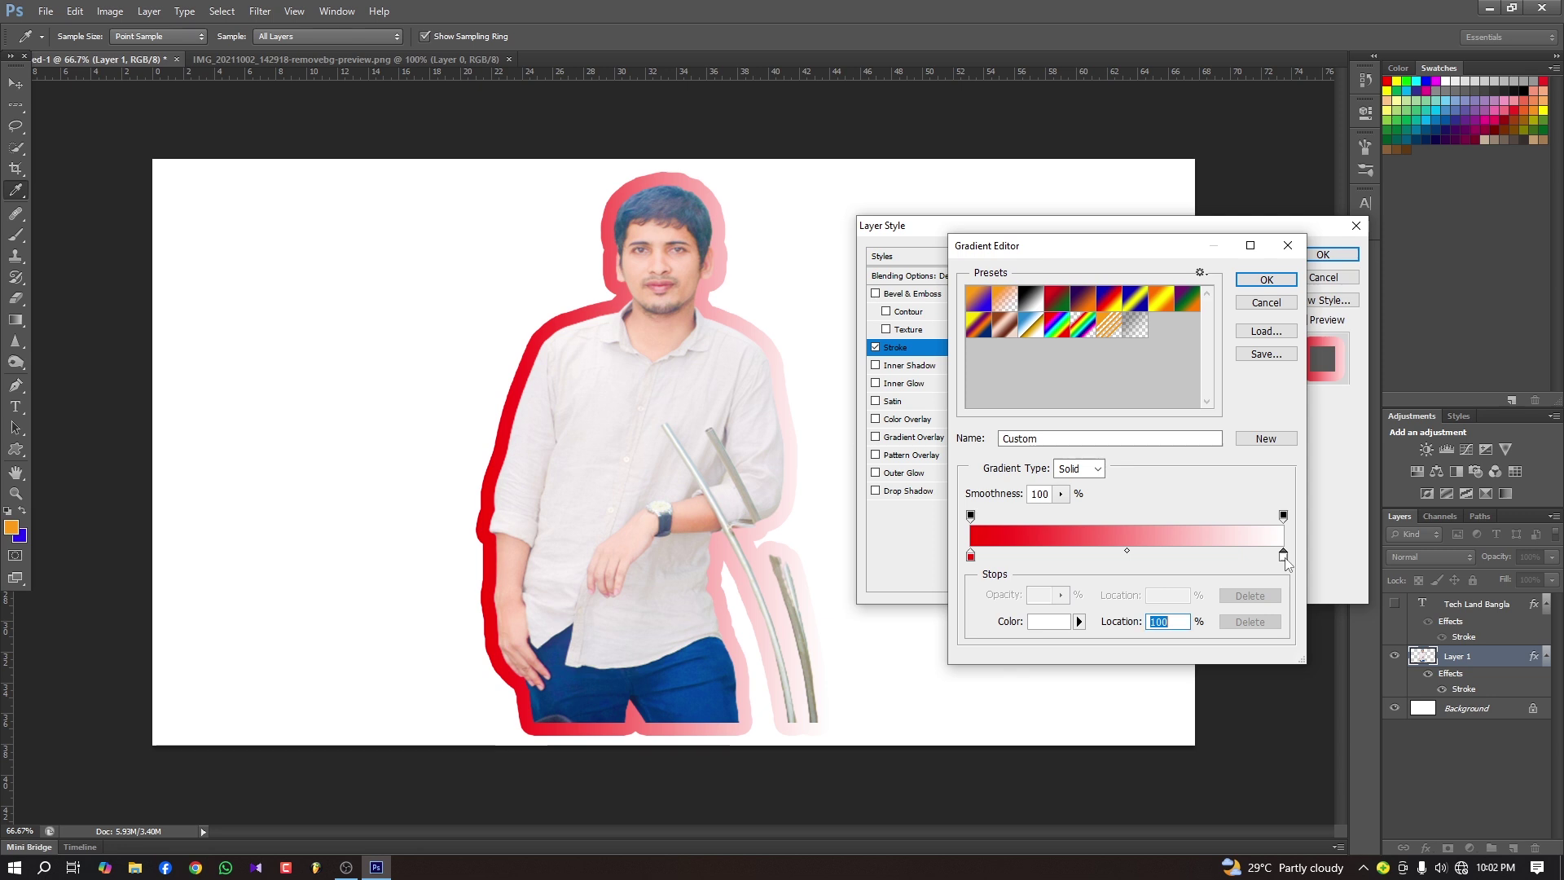
left_click(1051, 622)
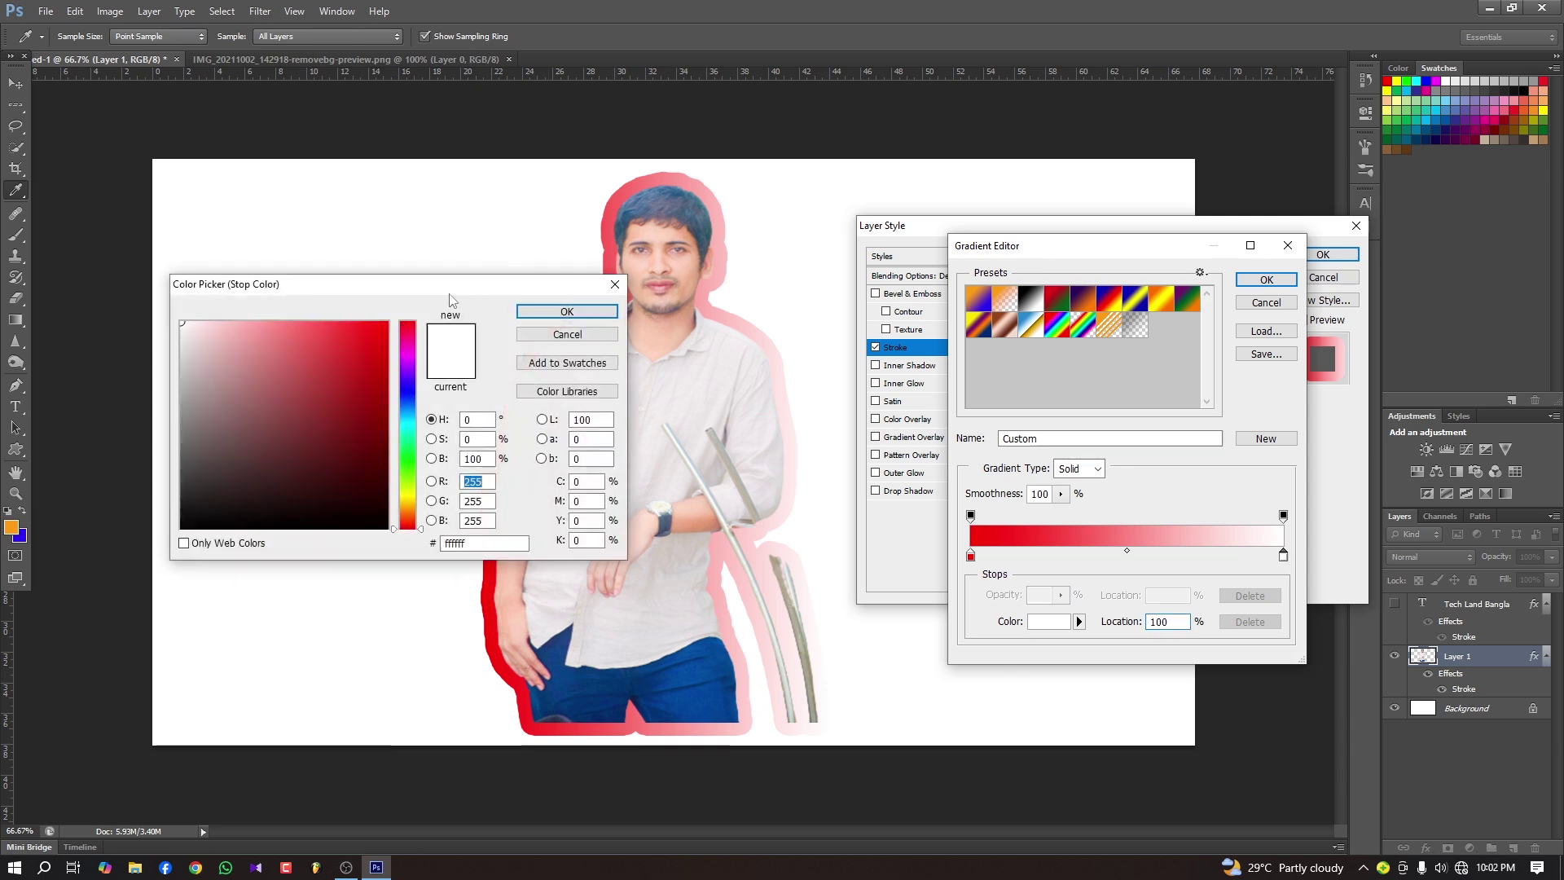
left_click(337, 522)
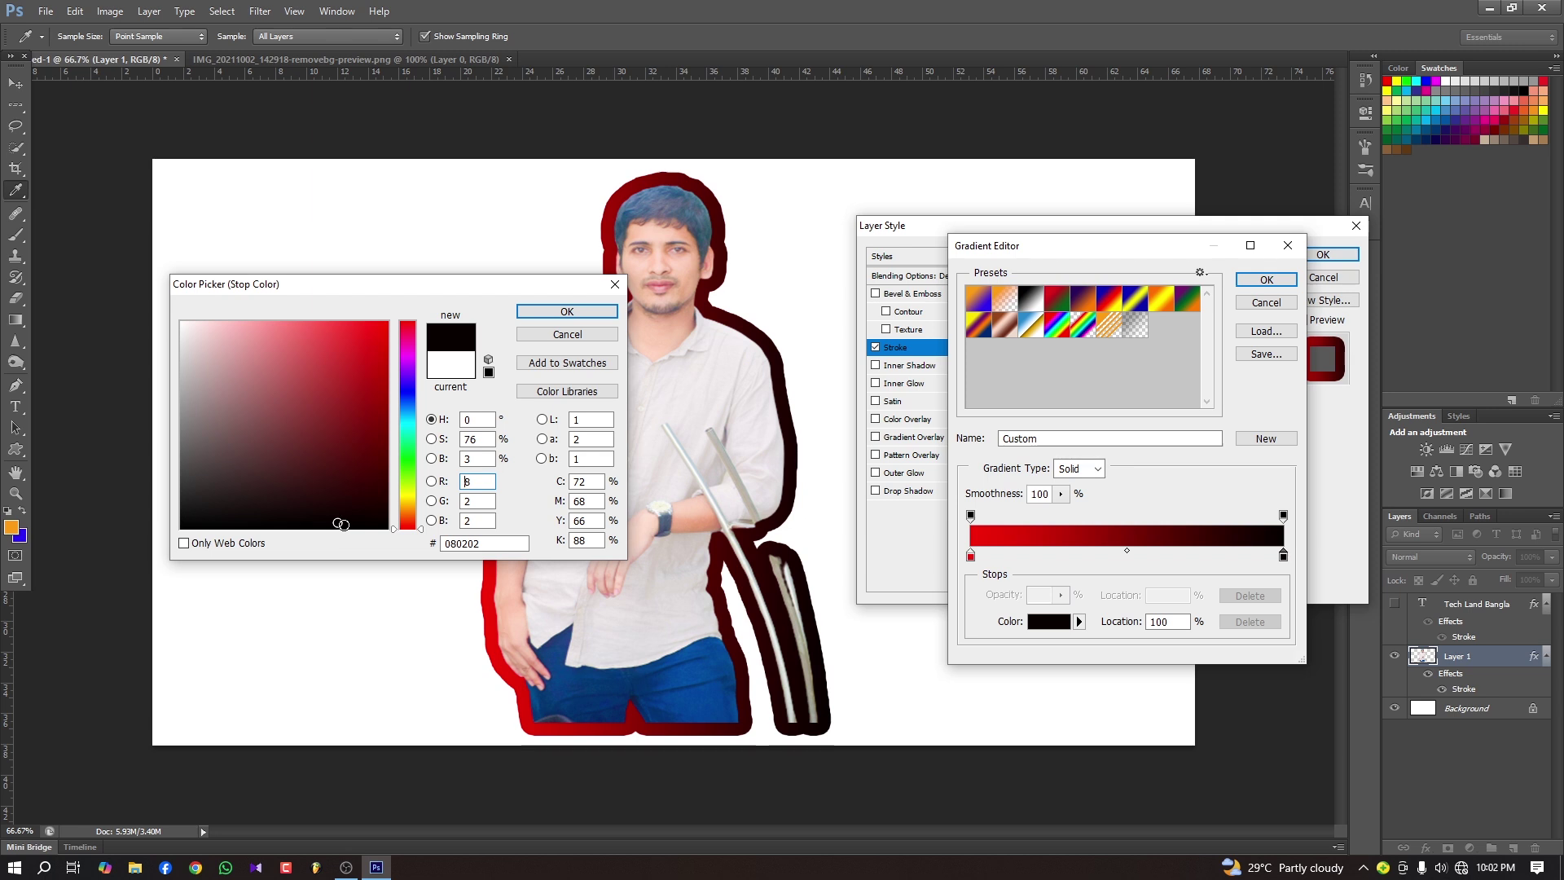
left_click(410, 476)
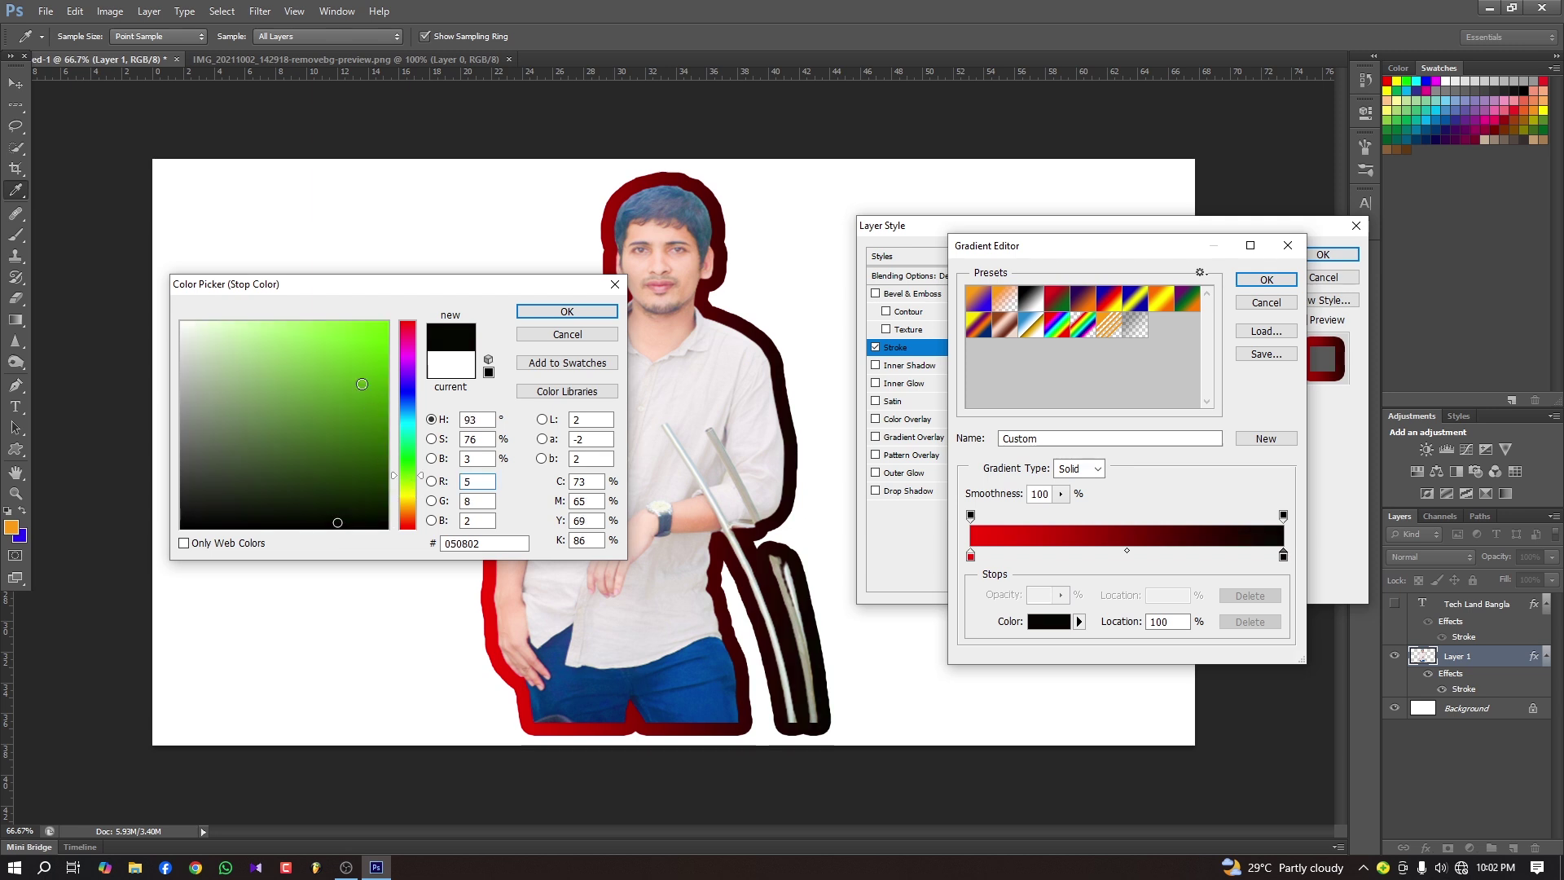
left_click(380, 329)
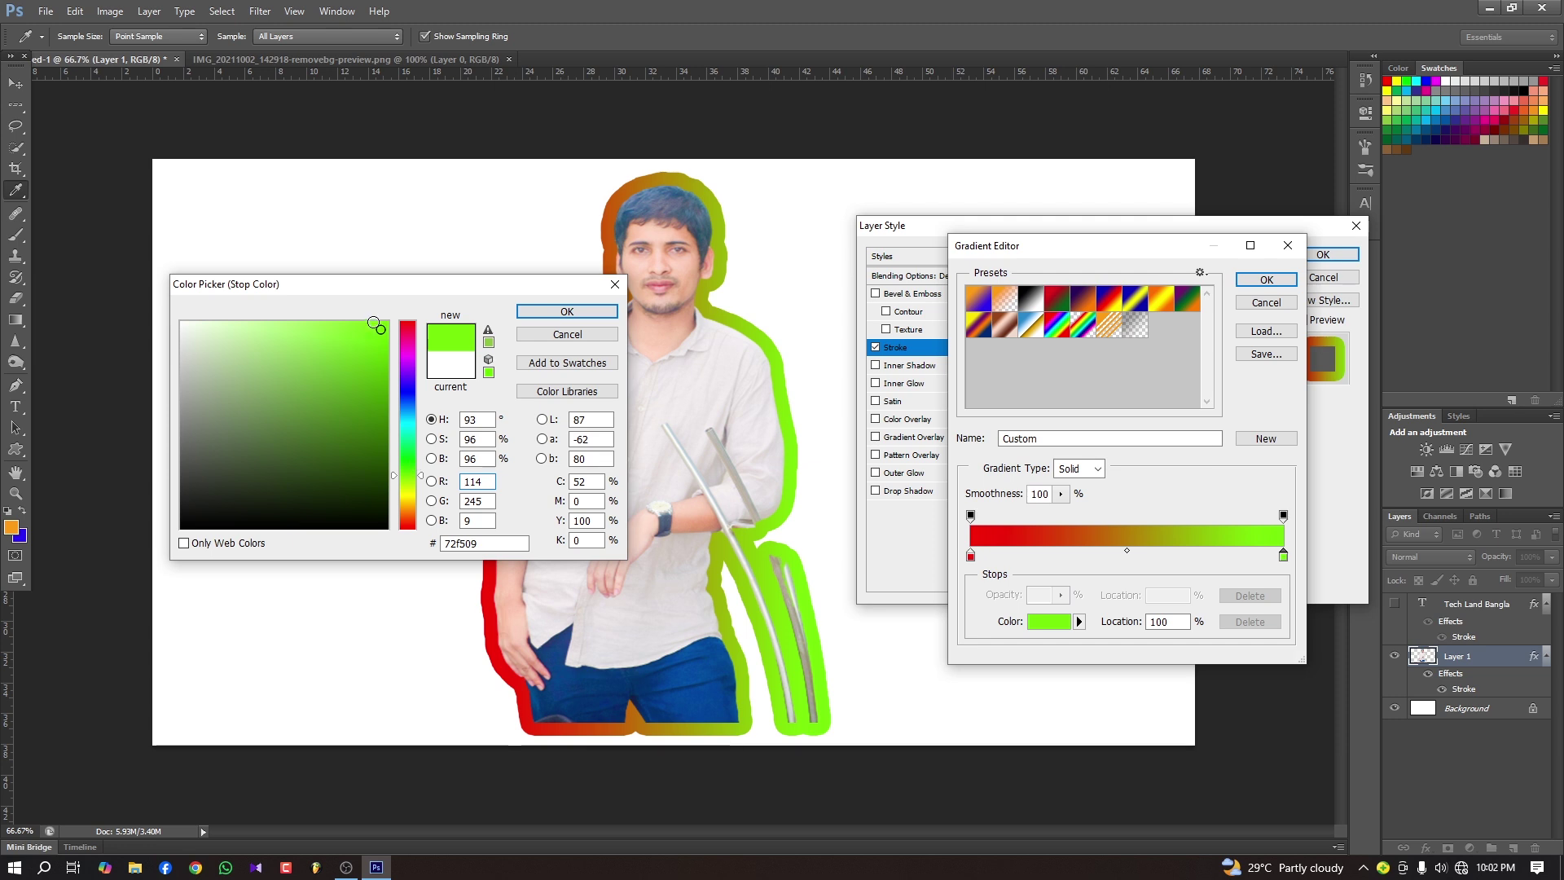
left_click(384, 427)
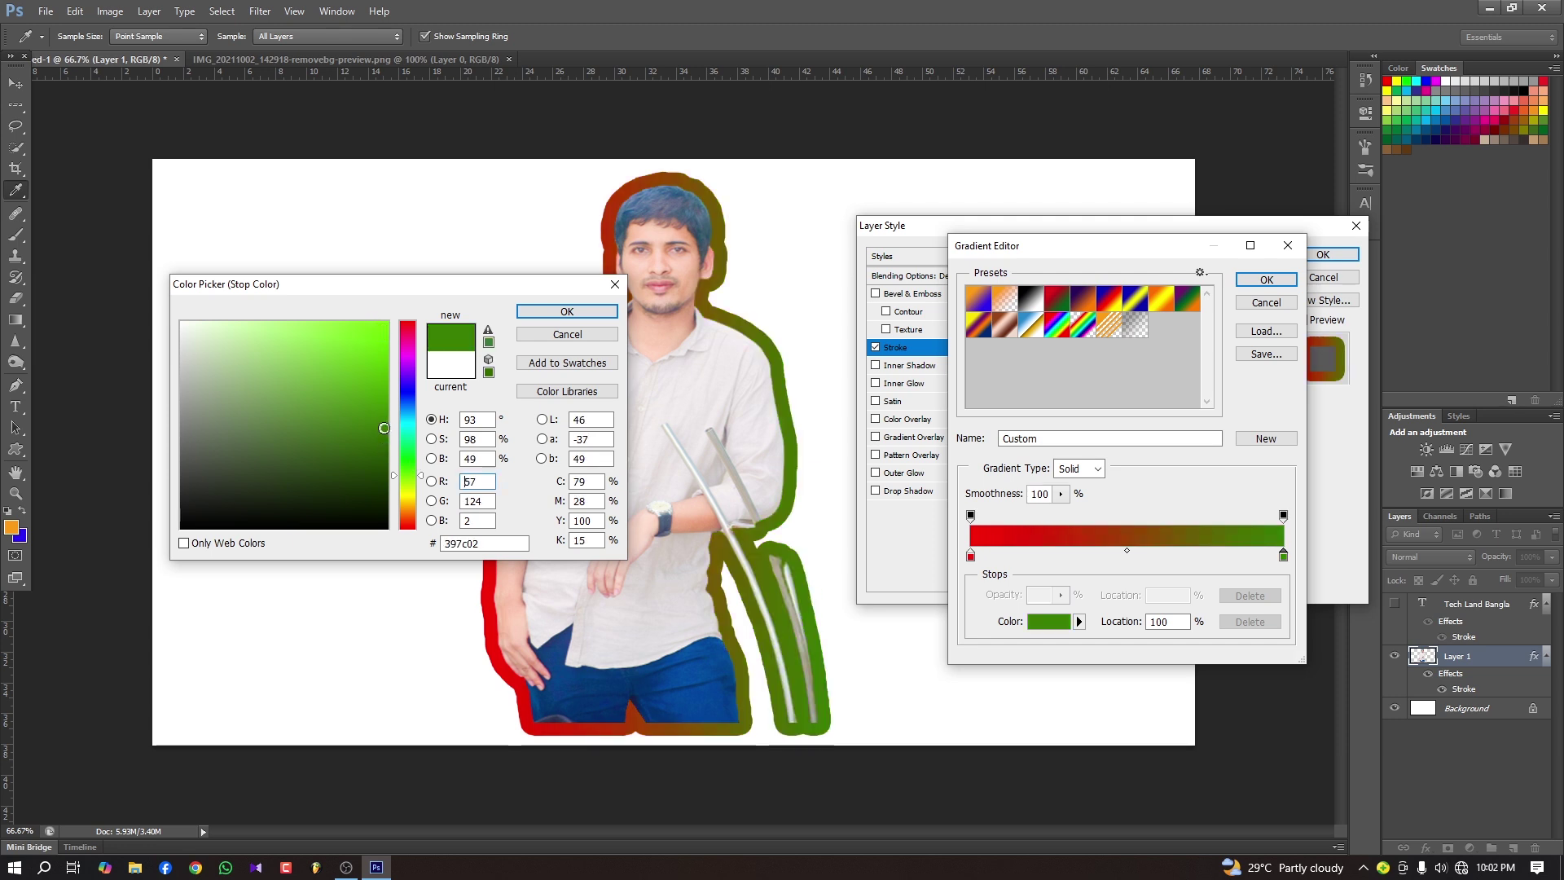
left_click(382, 370)
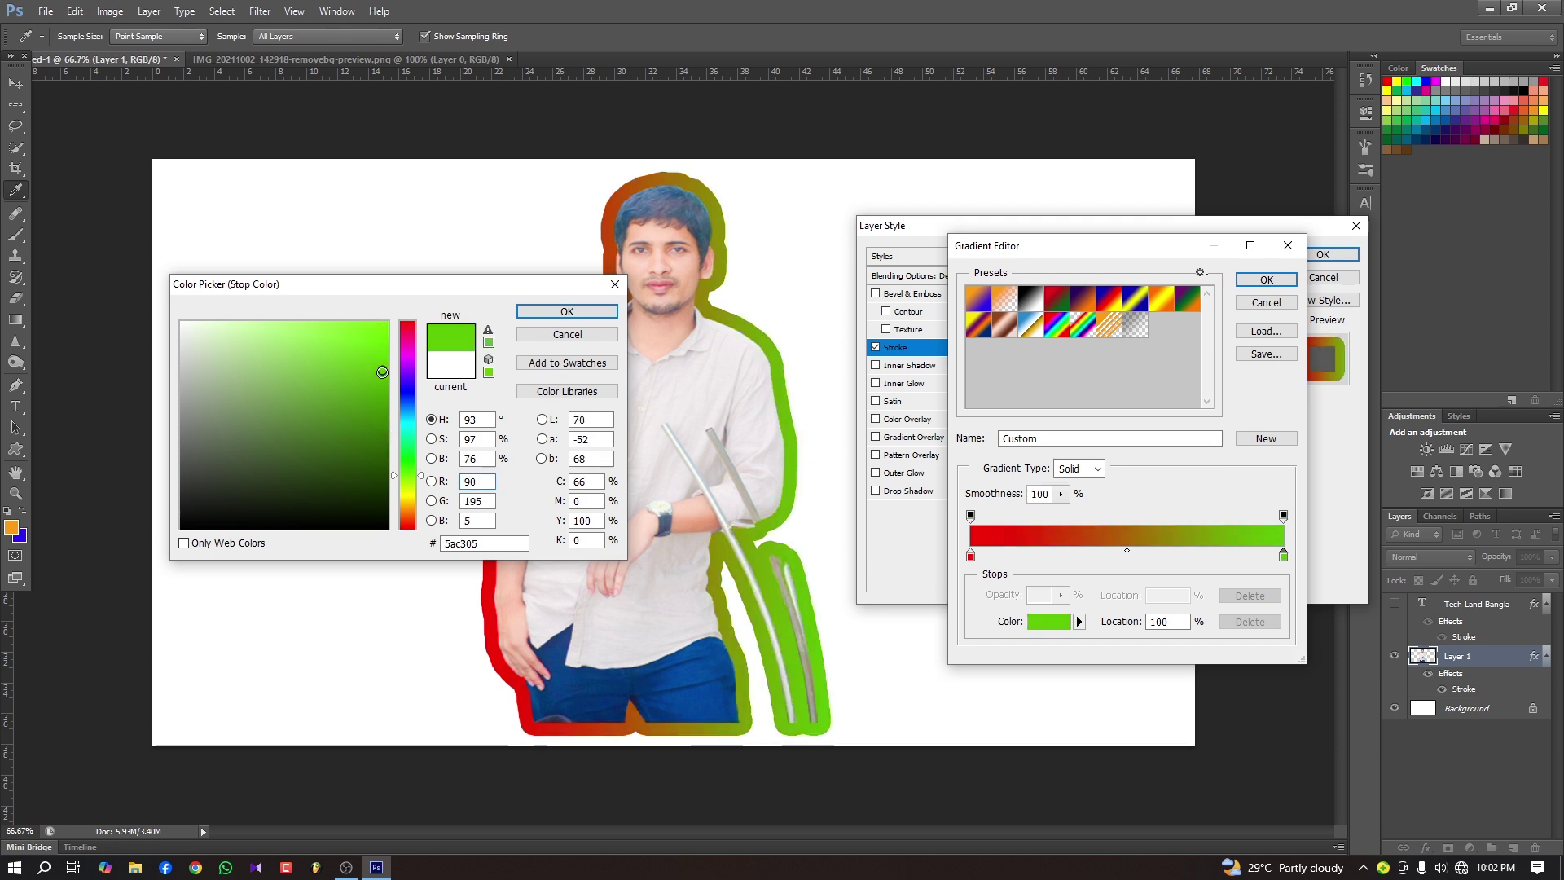
left_click(381, 326)
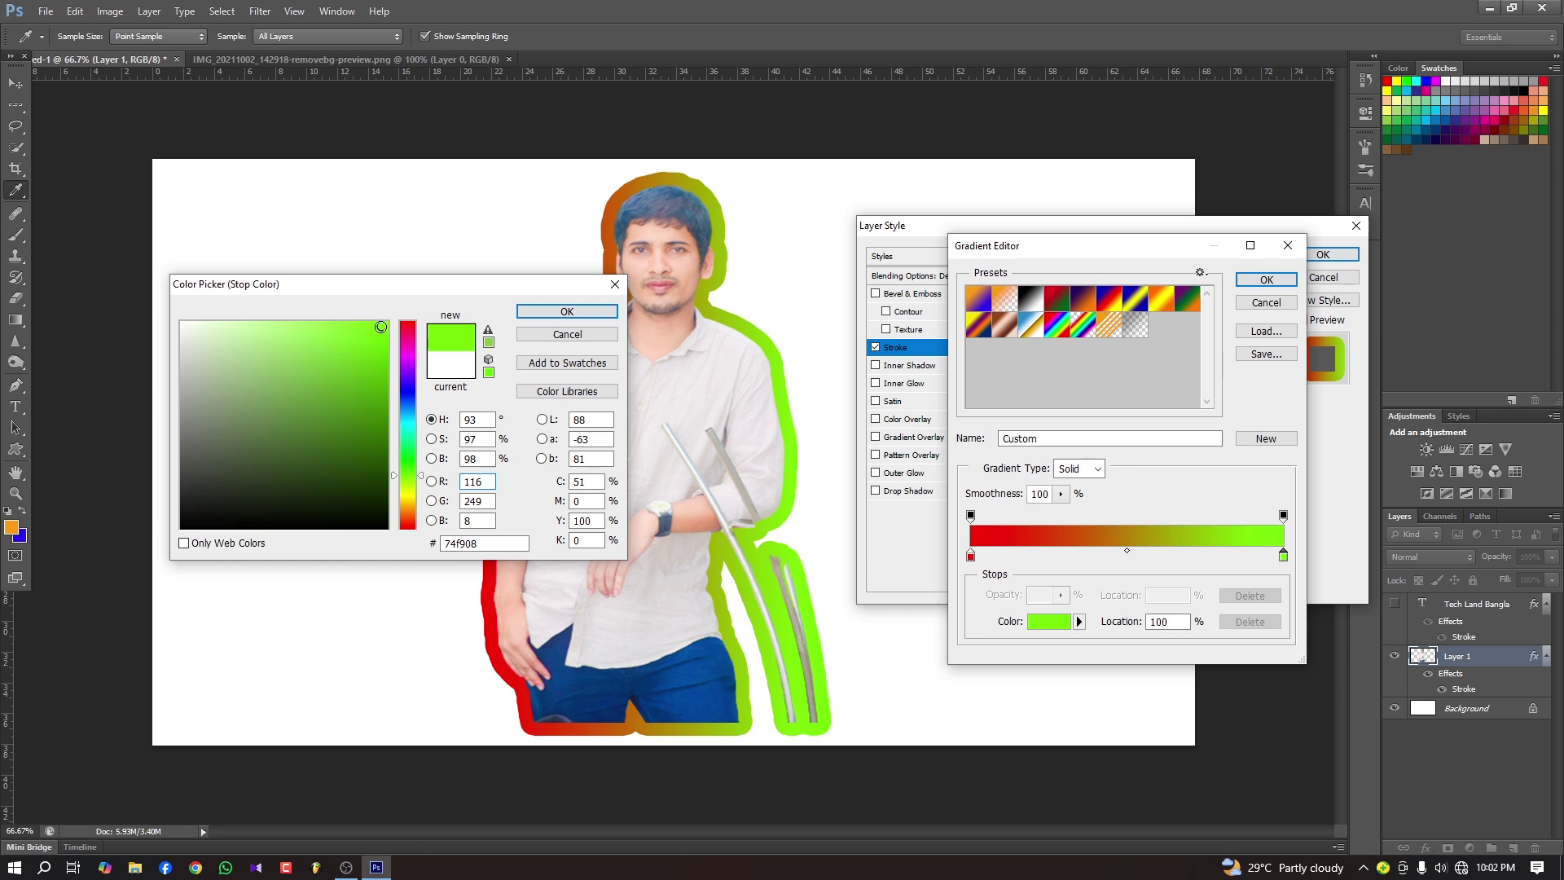
left_click(552, 316)
mouse_move(1126, 550)
left_mouse_down()
mouse_move(1202, 553)
mouse_move(1020, 553)
left_mouse_up()
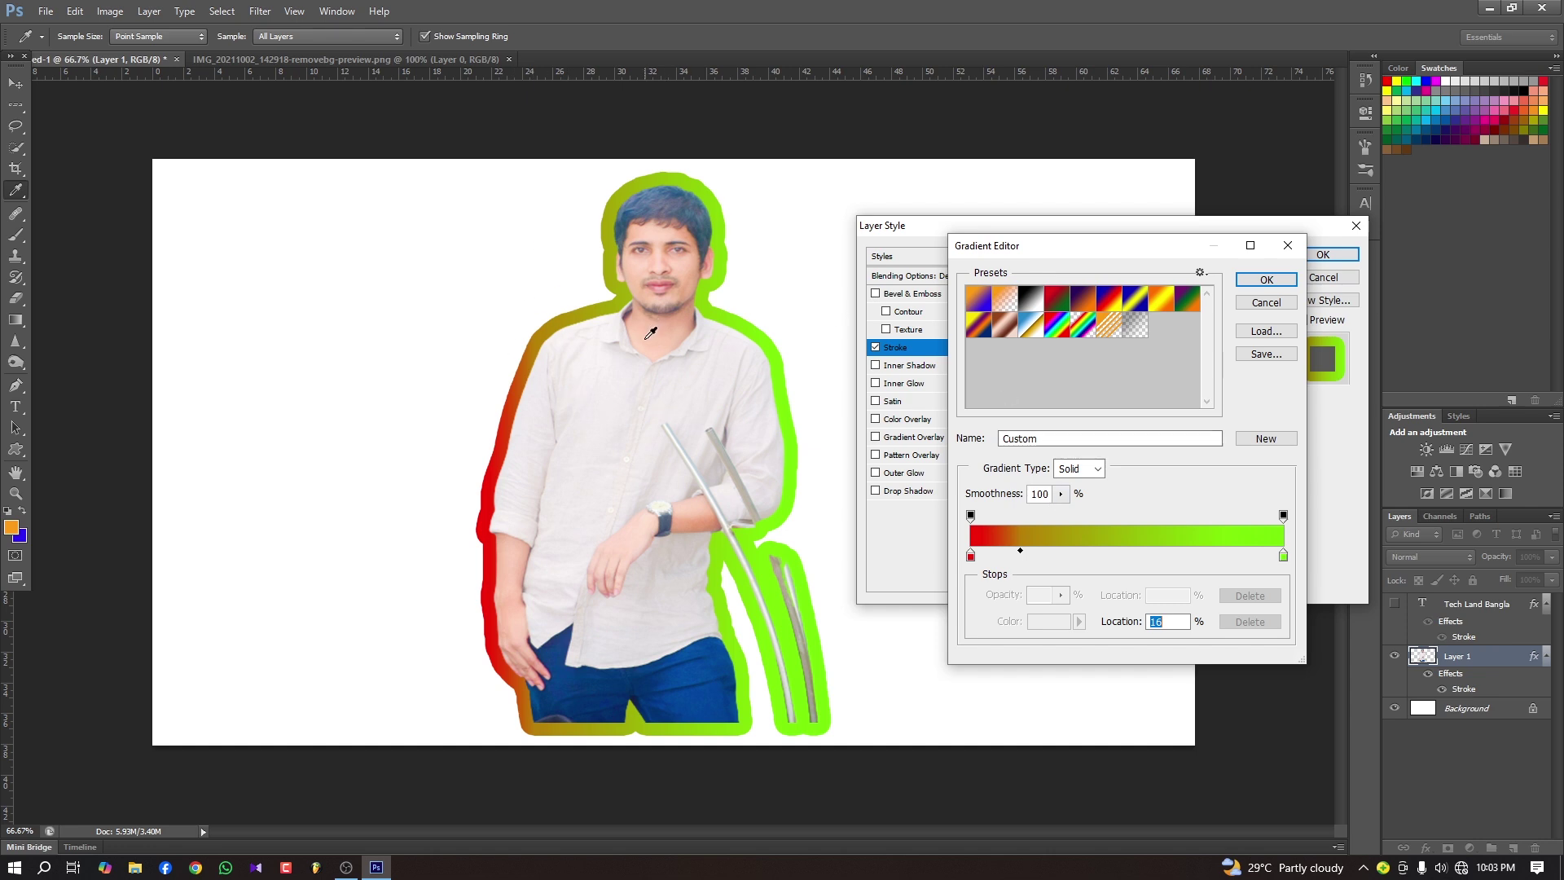
Try out the gradient presets on the man's stroke and settle on Foreground to Transparent.
left_click(973, 299)
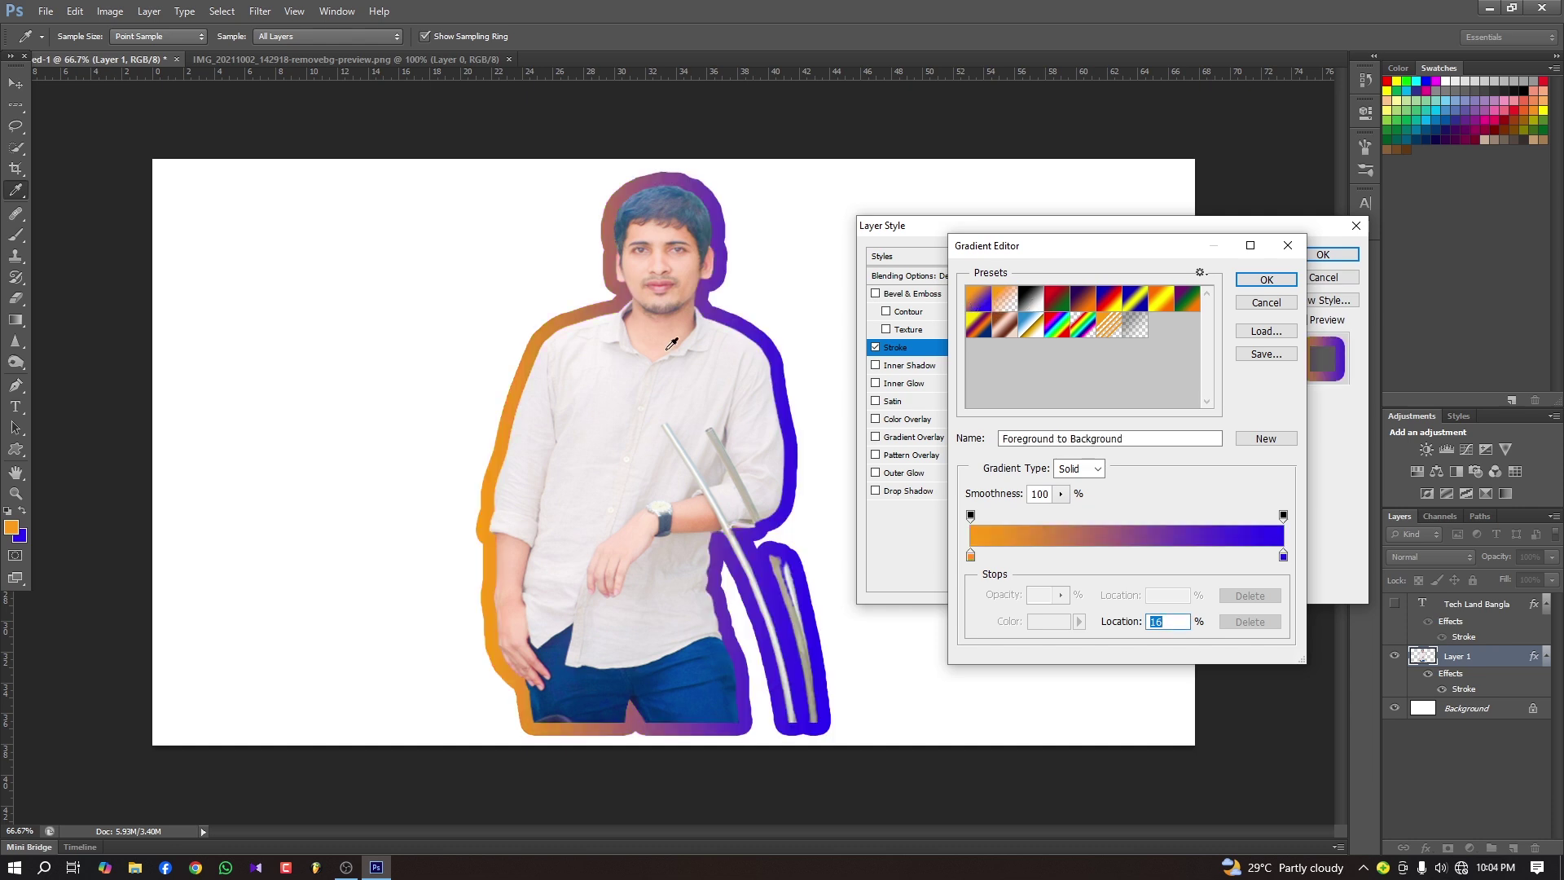
left_click(1005, 300)
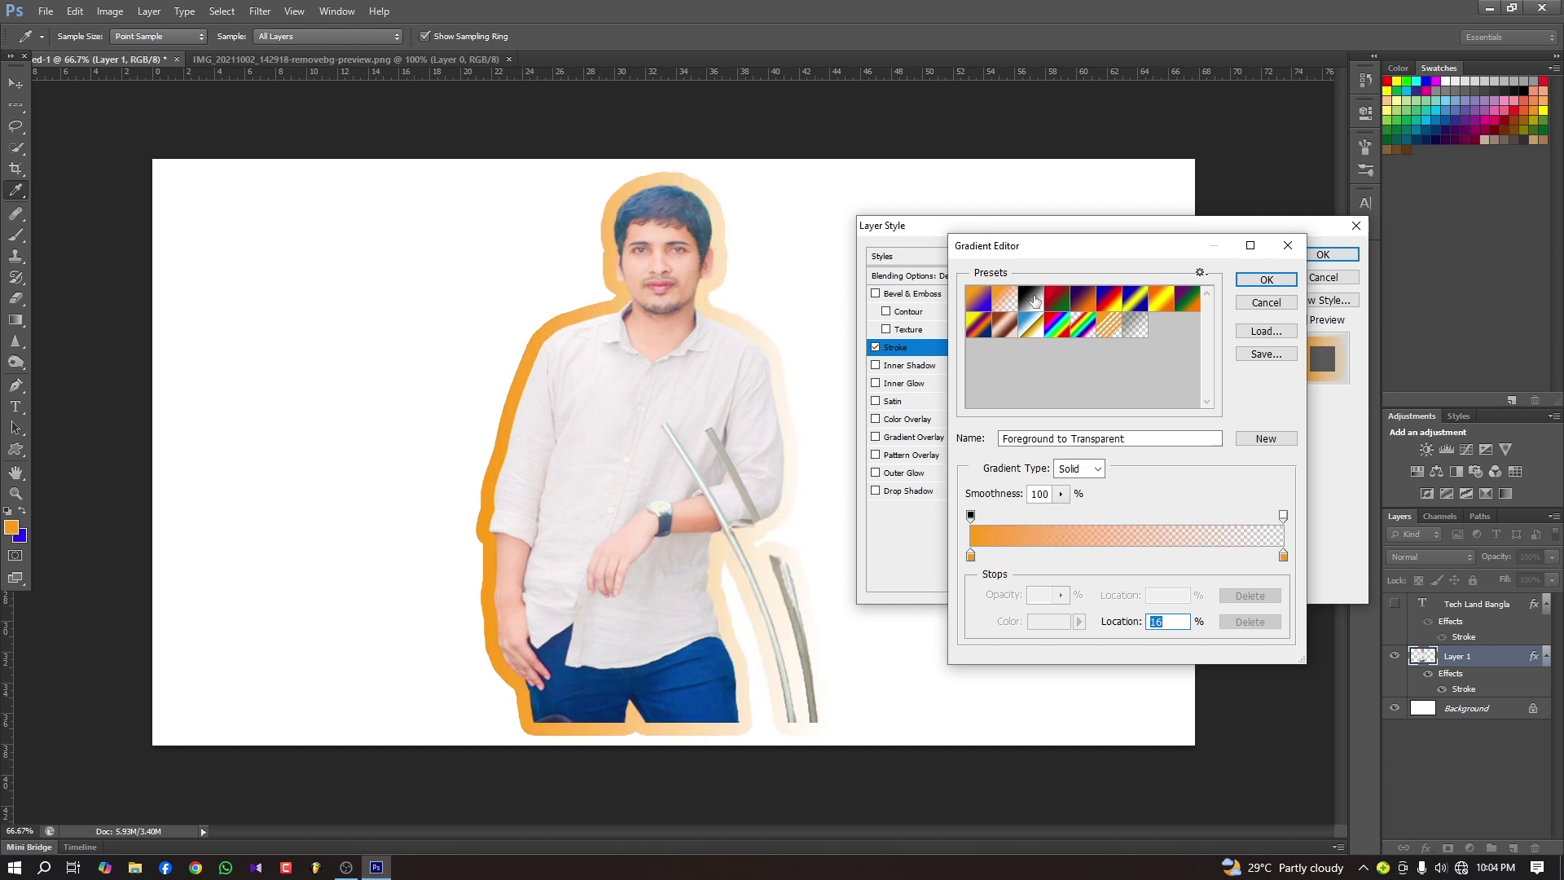
left_click(1033, 300)
left_click(1062, 300)
left_click(1086, 300)
left_click(1111, 301)
left_click(1136, 300)
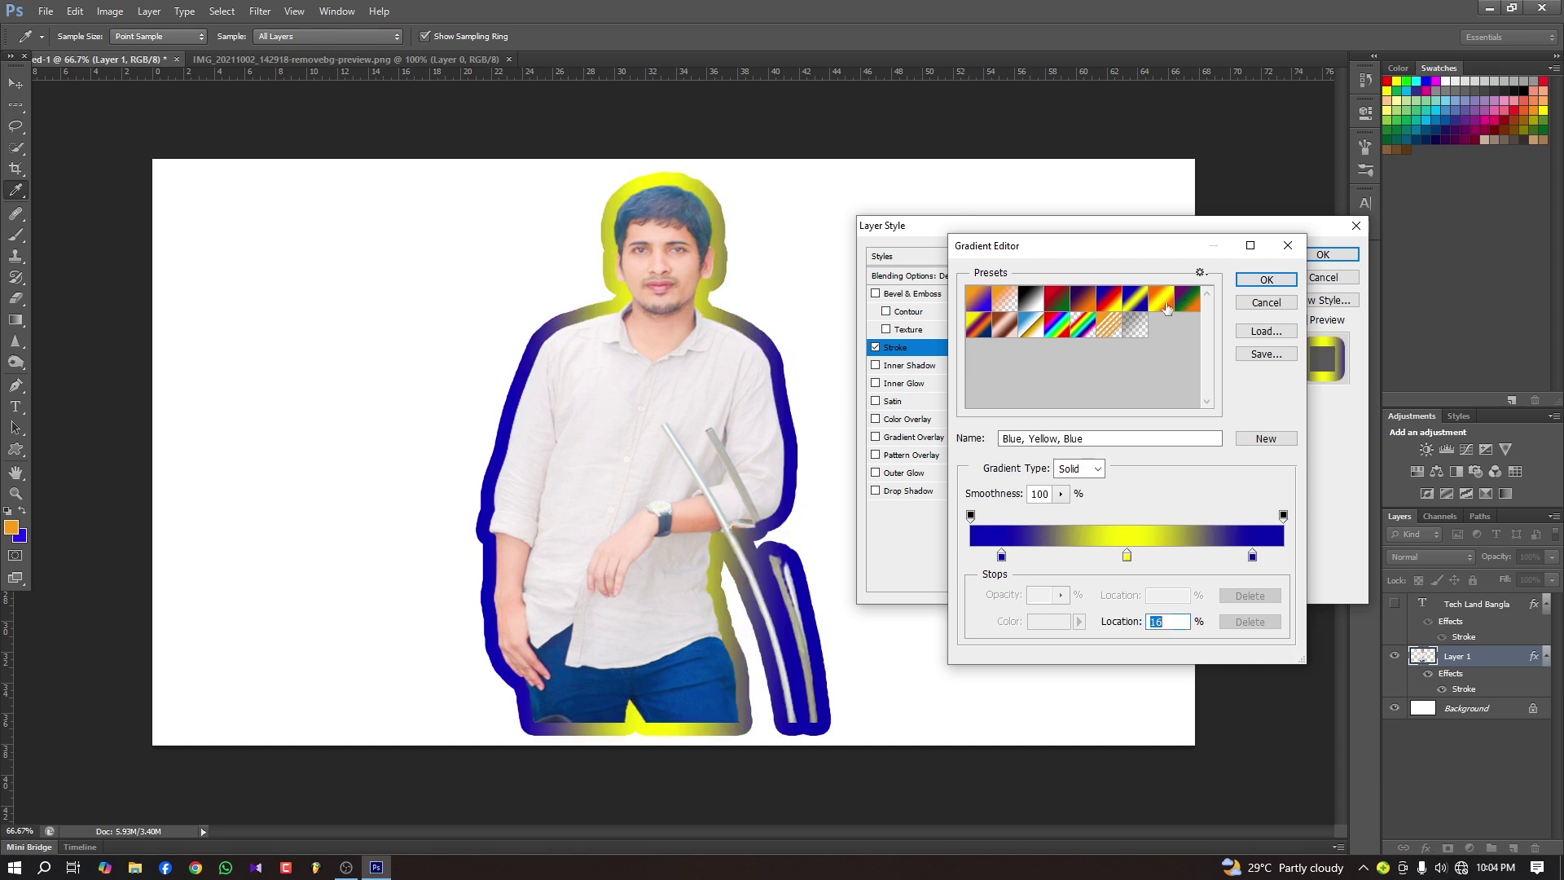
left_click(1162, 300)
left_click(1188, 300)
left_click(1082, 326)
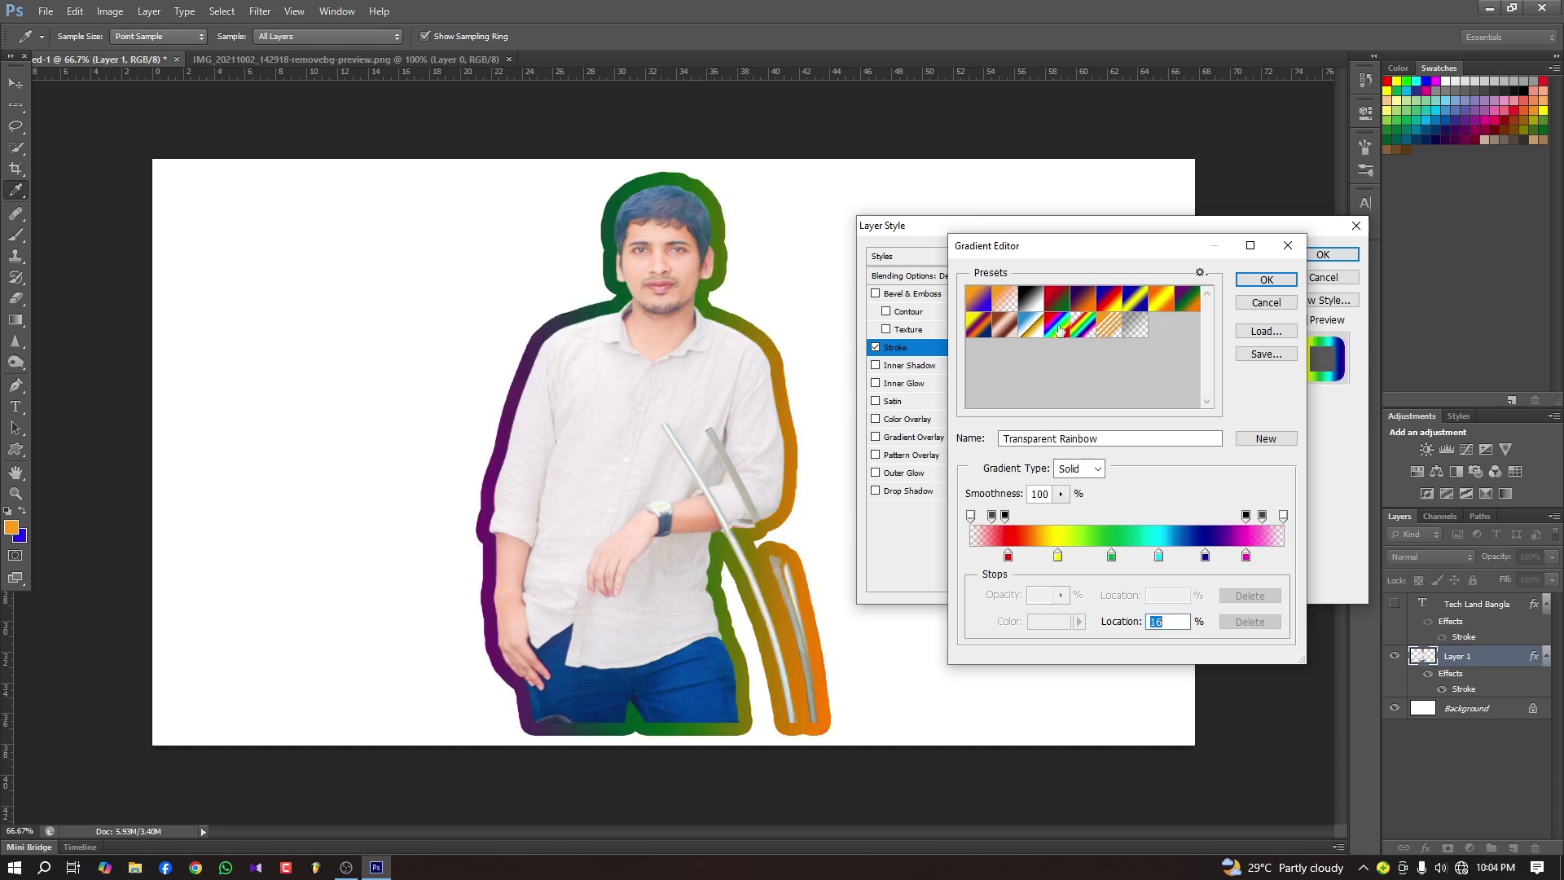
left_click(1056, 325)
left_click(1028, 327)
left_click(1001, 328)
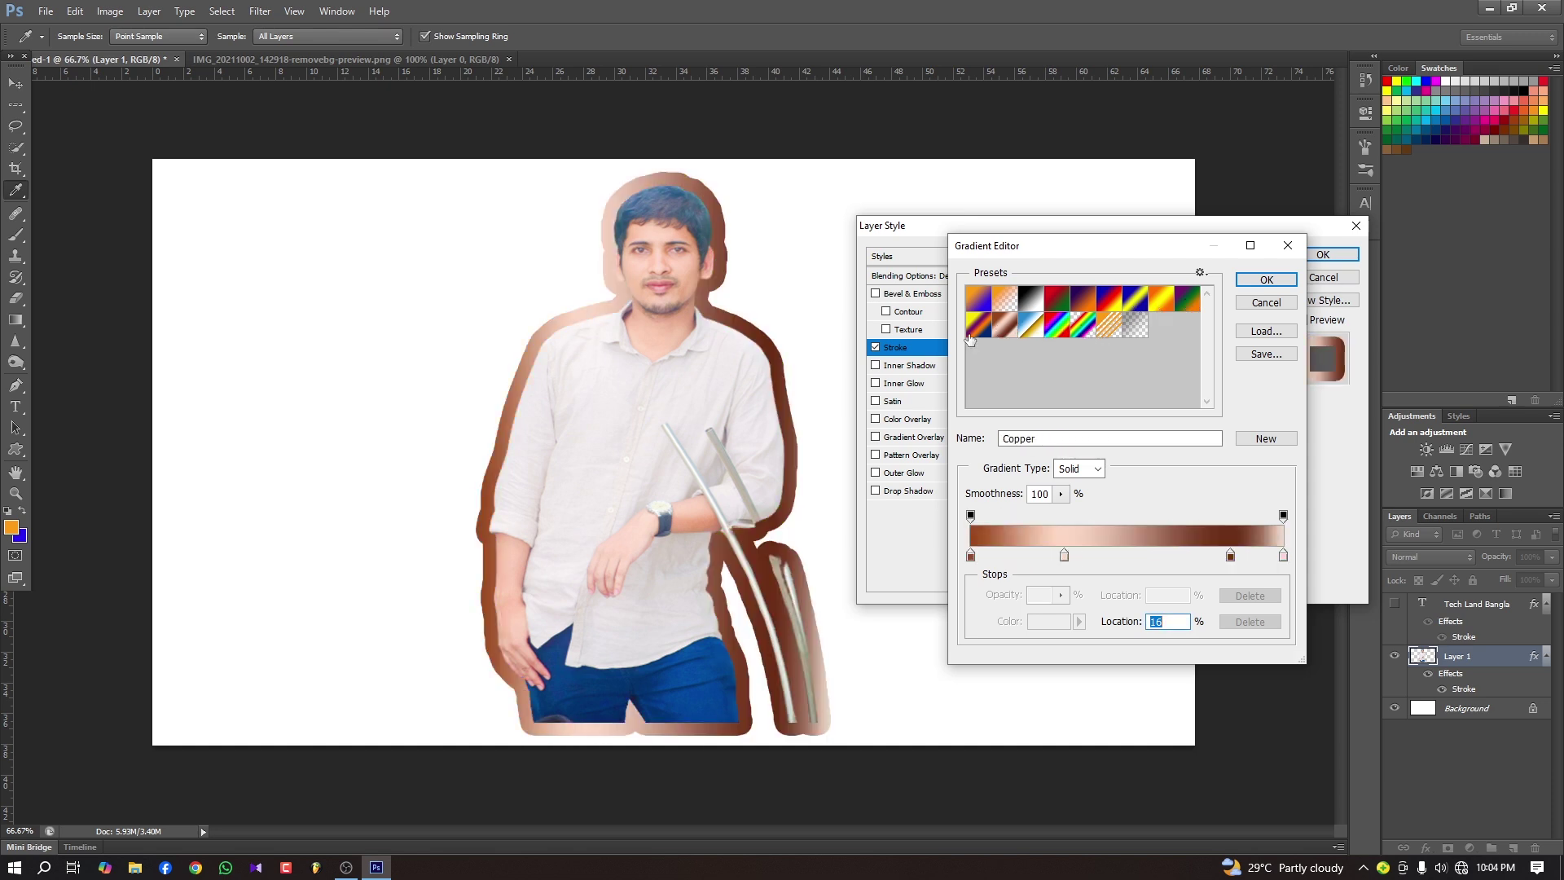
left_click(979, 328)
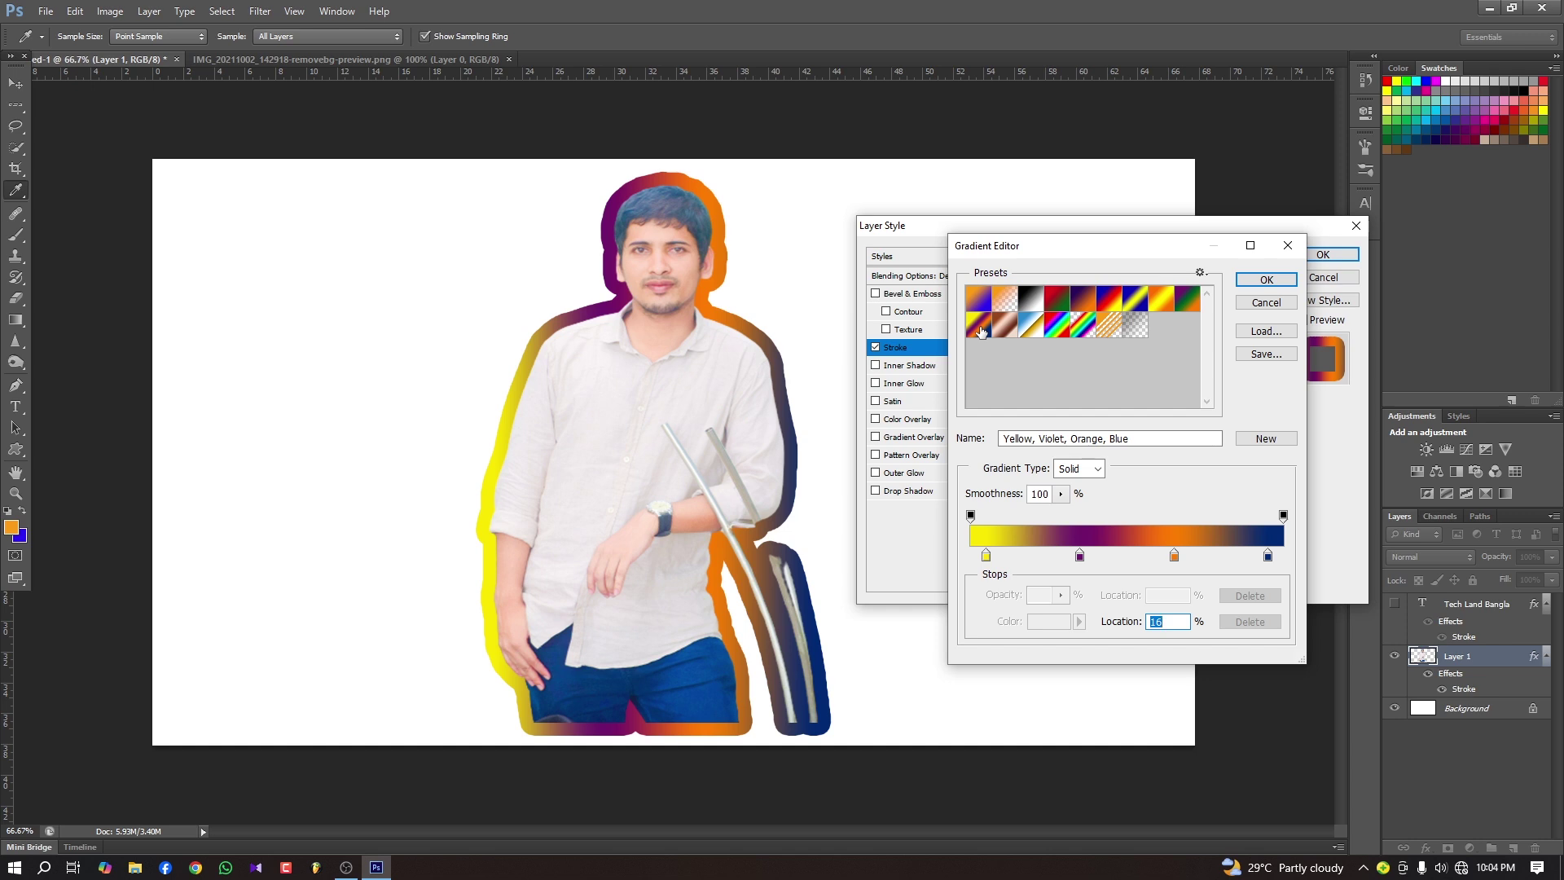
left_click(1091, 329)
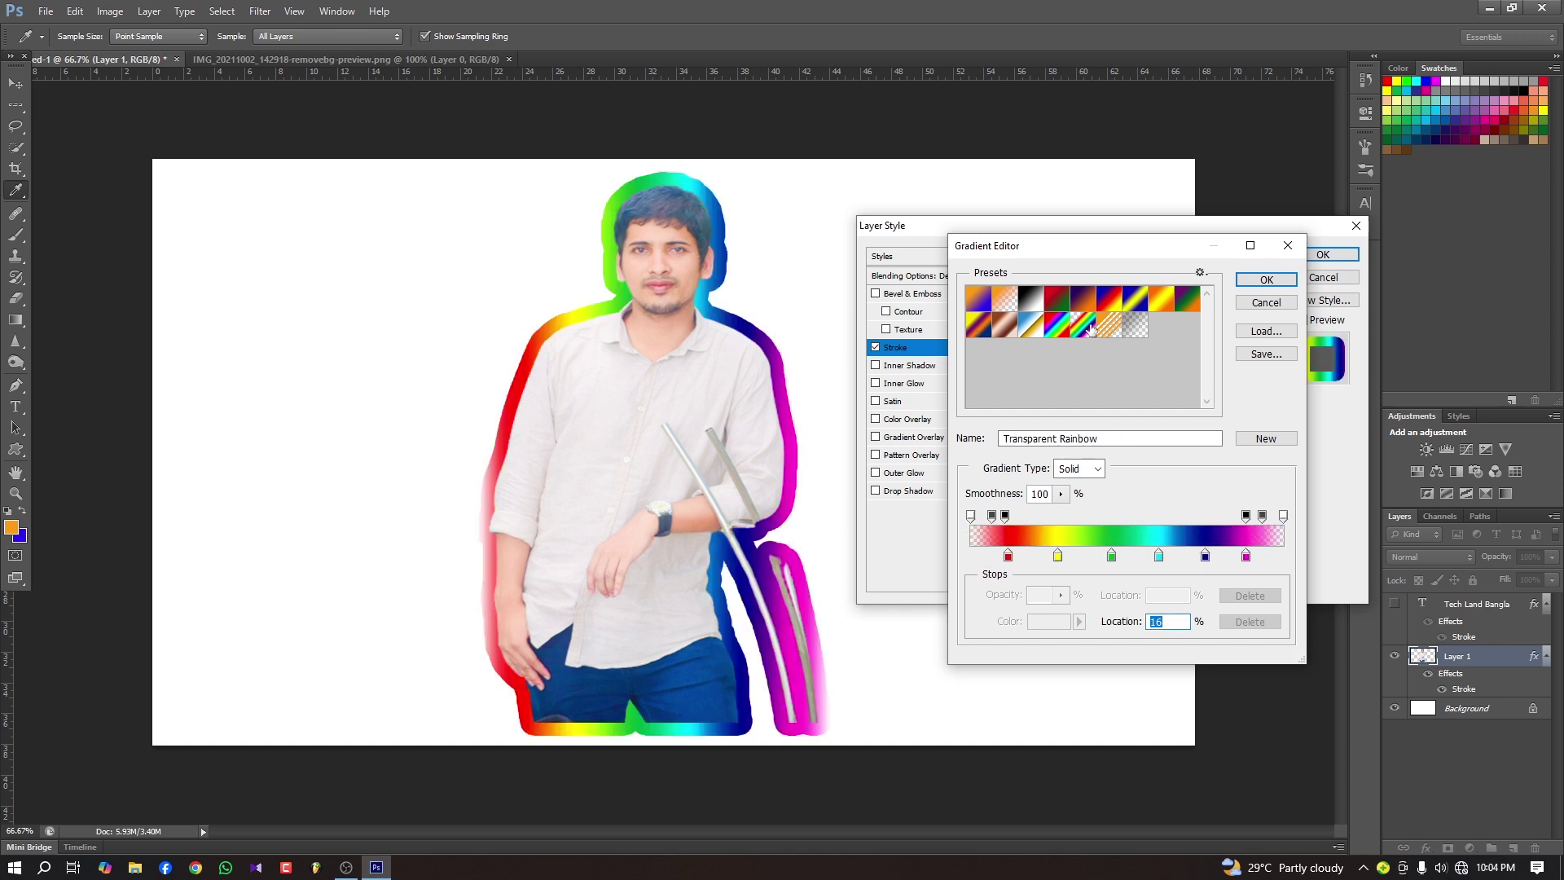
left_click(1114, 326)
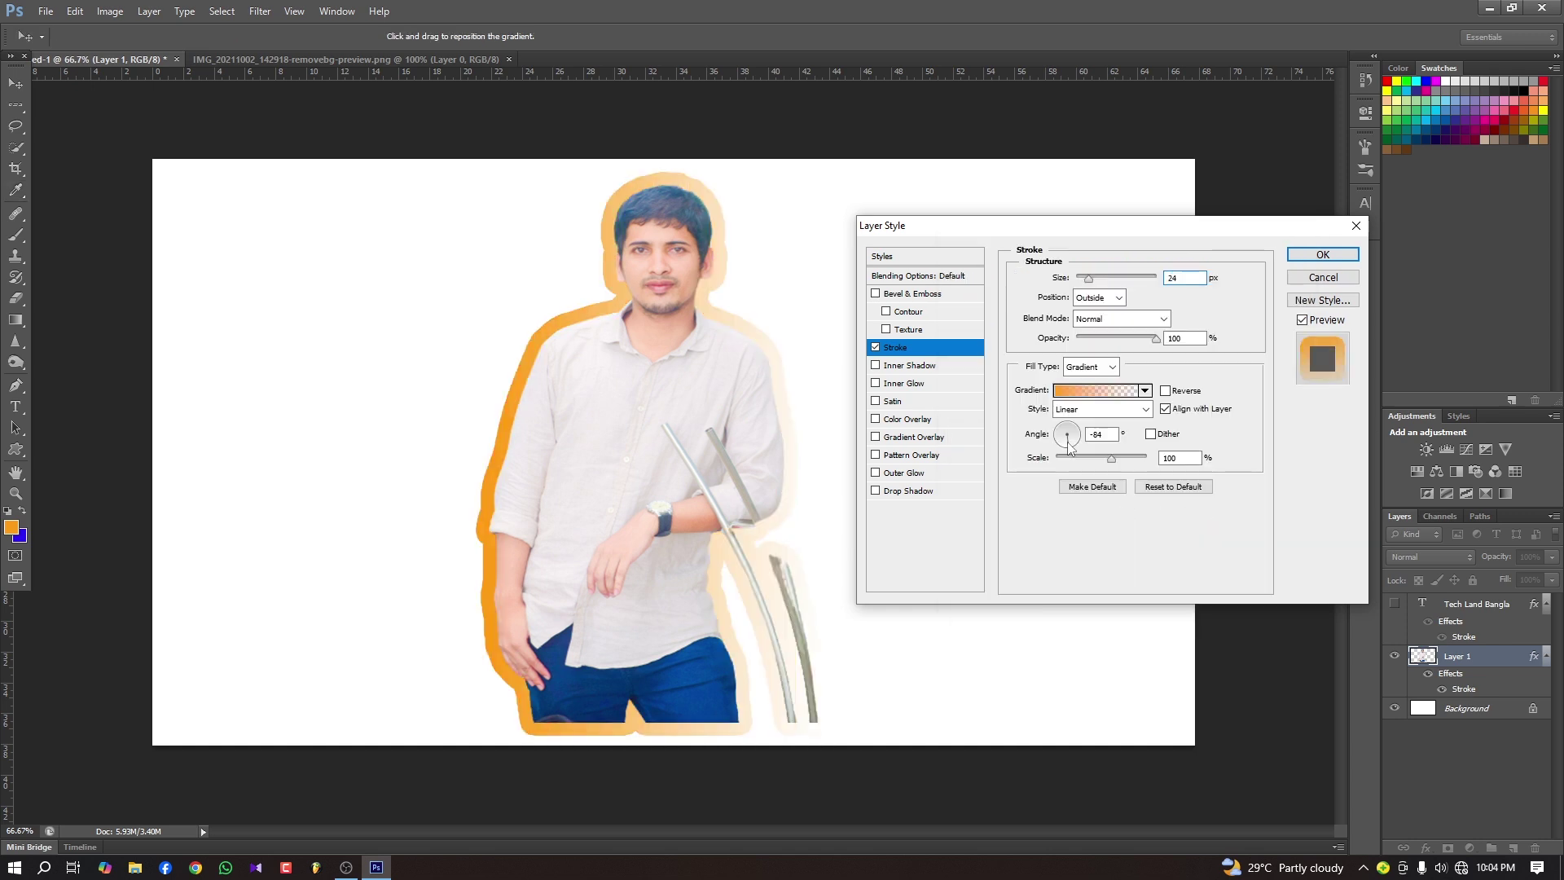
Rotate the stroke gradient through several directions, set its angle to 4°, and apply the layer style.
left_click_drag(1073, 440, 1077, 427)
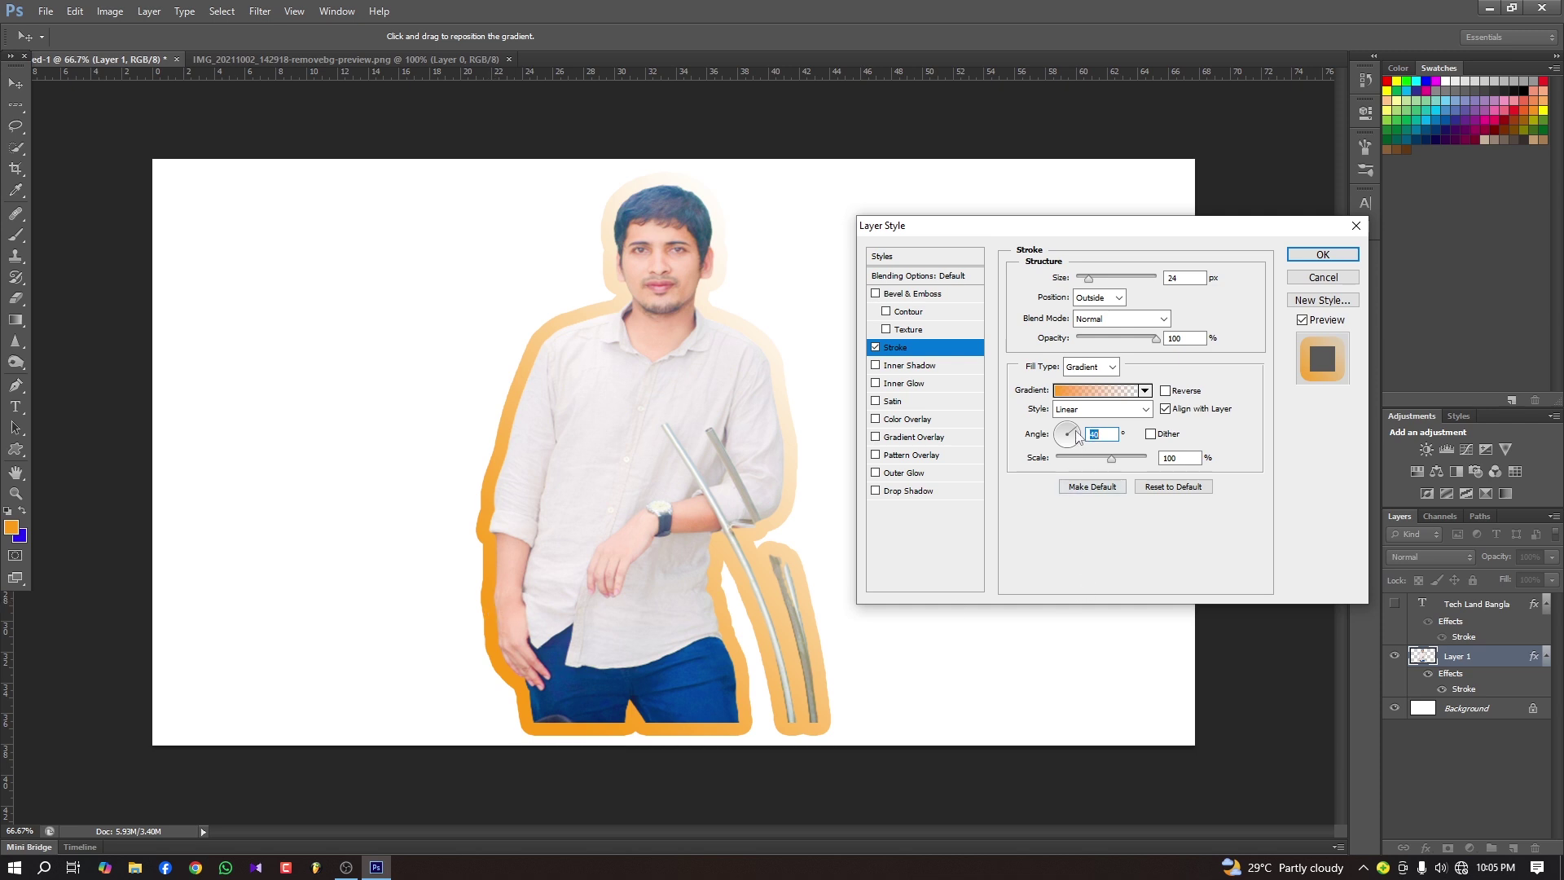
left_click_drag(1078, 434, 1061, 453)
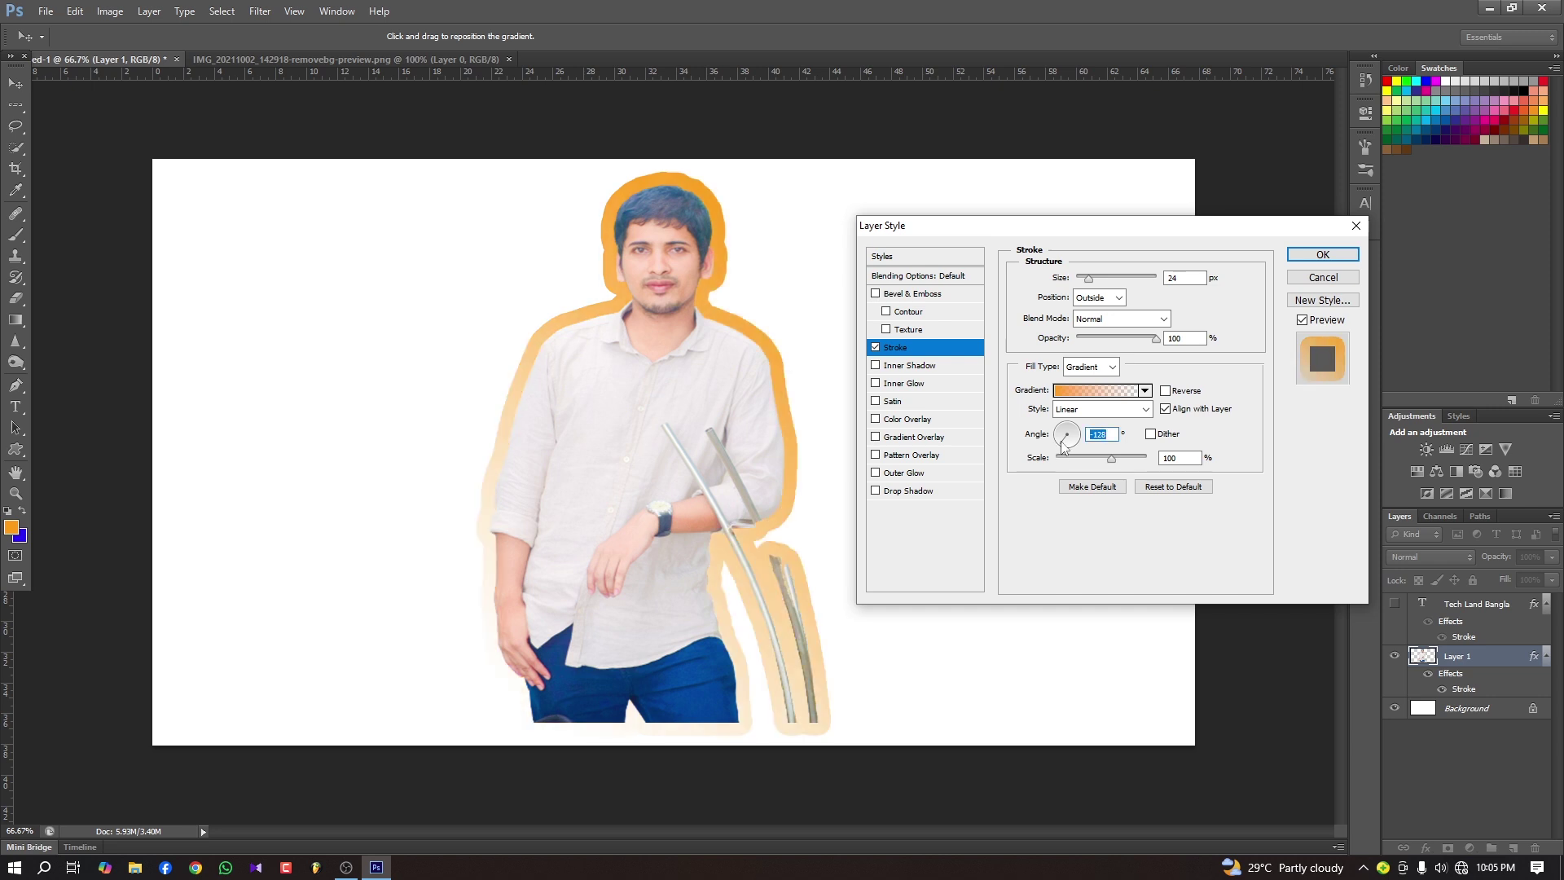
left_click_drag(1061, 446, 1058, 437)
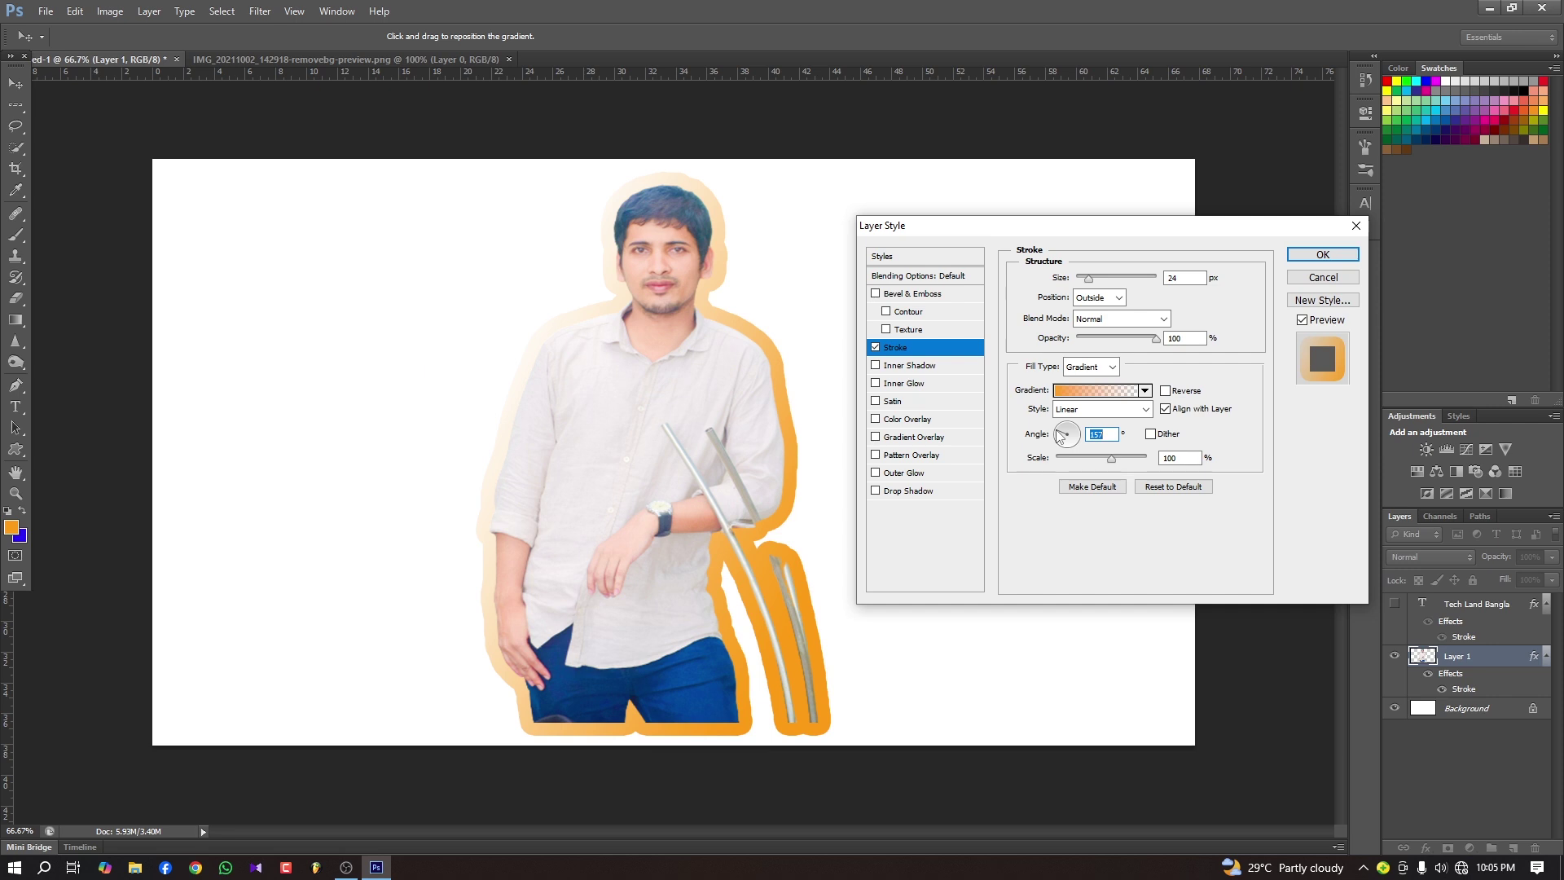
left_click_drag(1056, 432, 1078, 436)
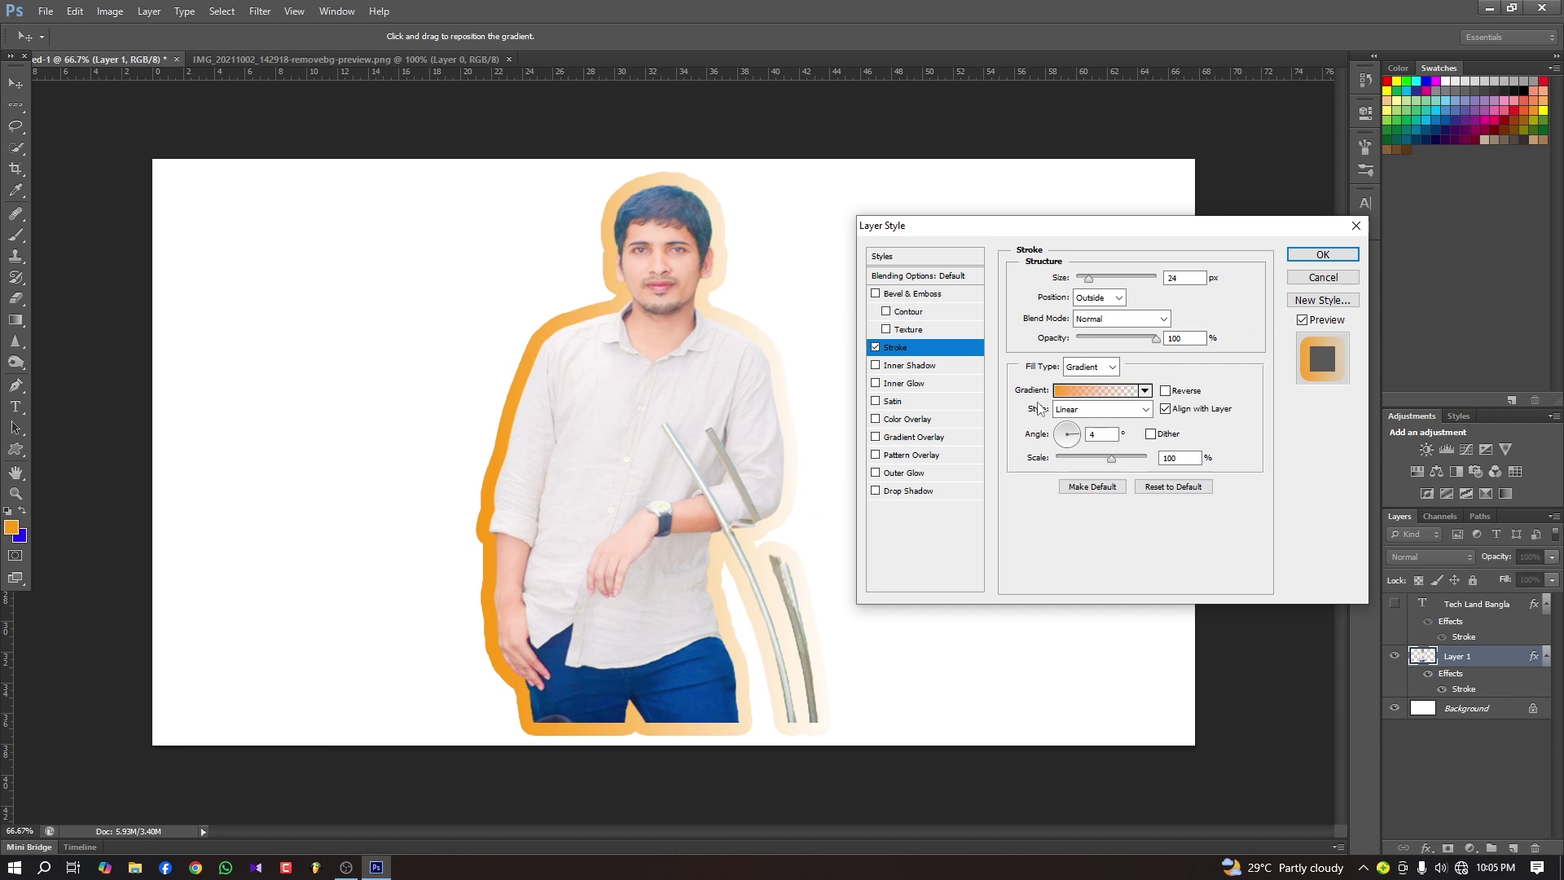
left_click(1326, 256)
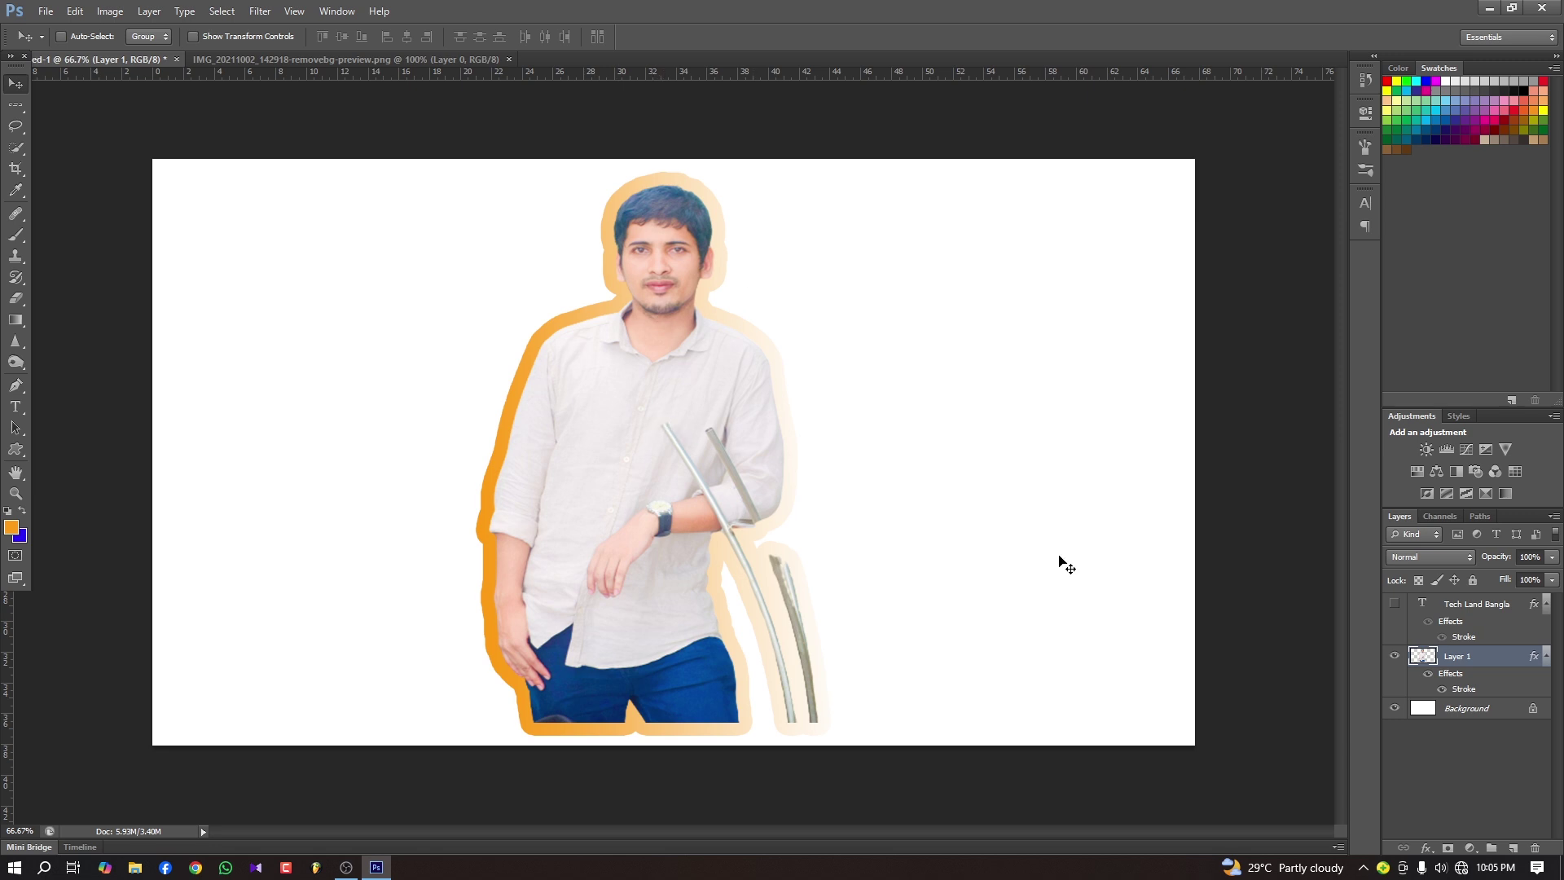
Reopen the stroke settings of Layer 1 and change the fill type to Pattern.
double_click(1500, 664)
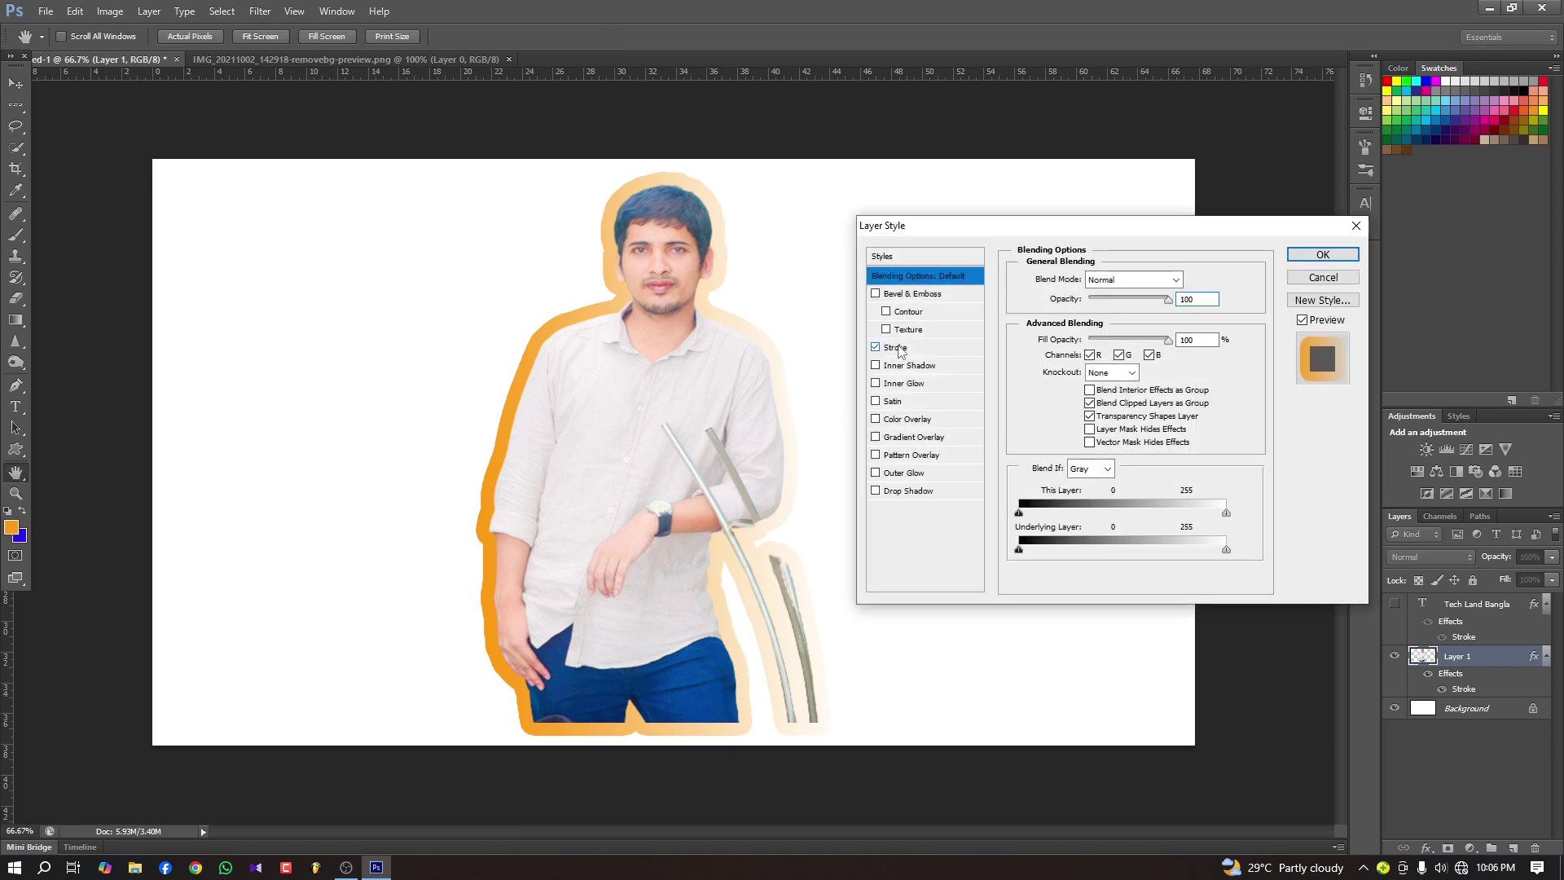
left_click(896, 347)
left_click(1091, 371)
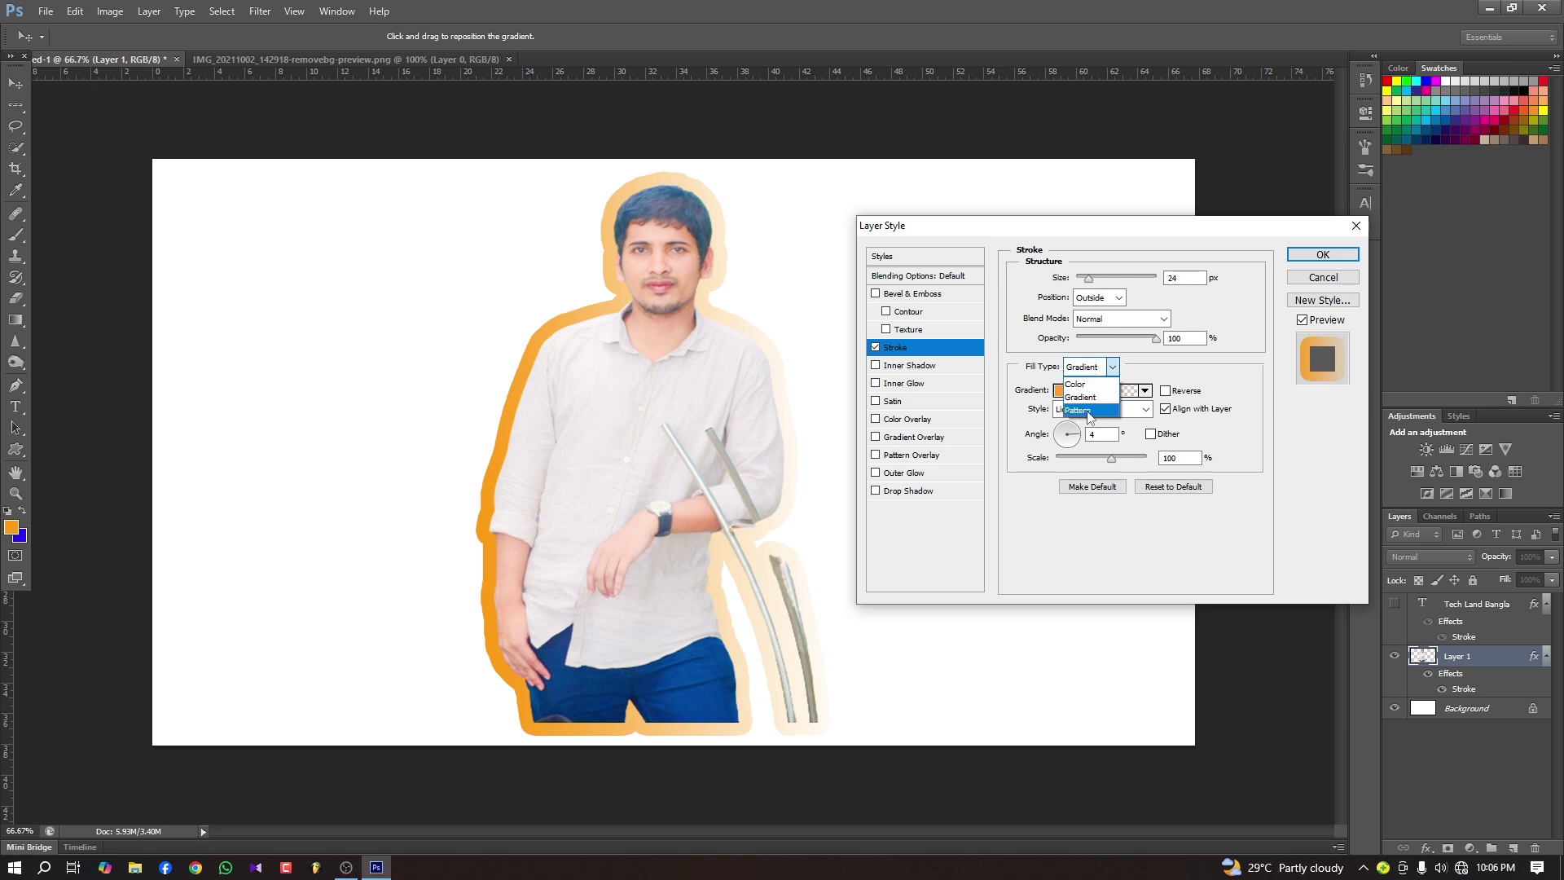
left_click(1089, 411)
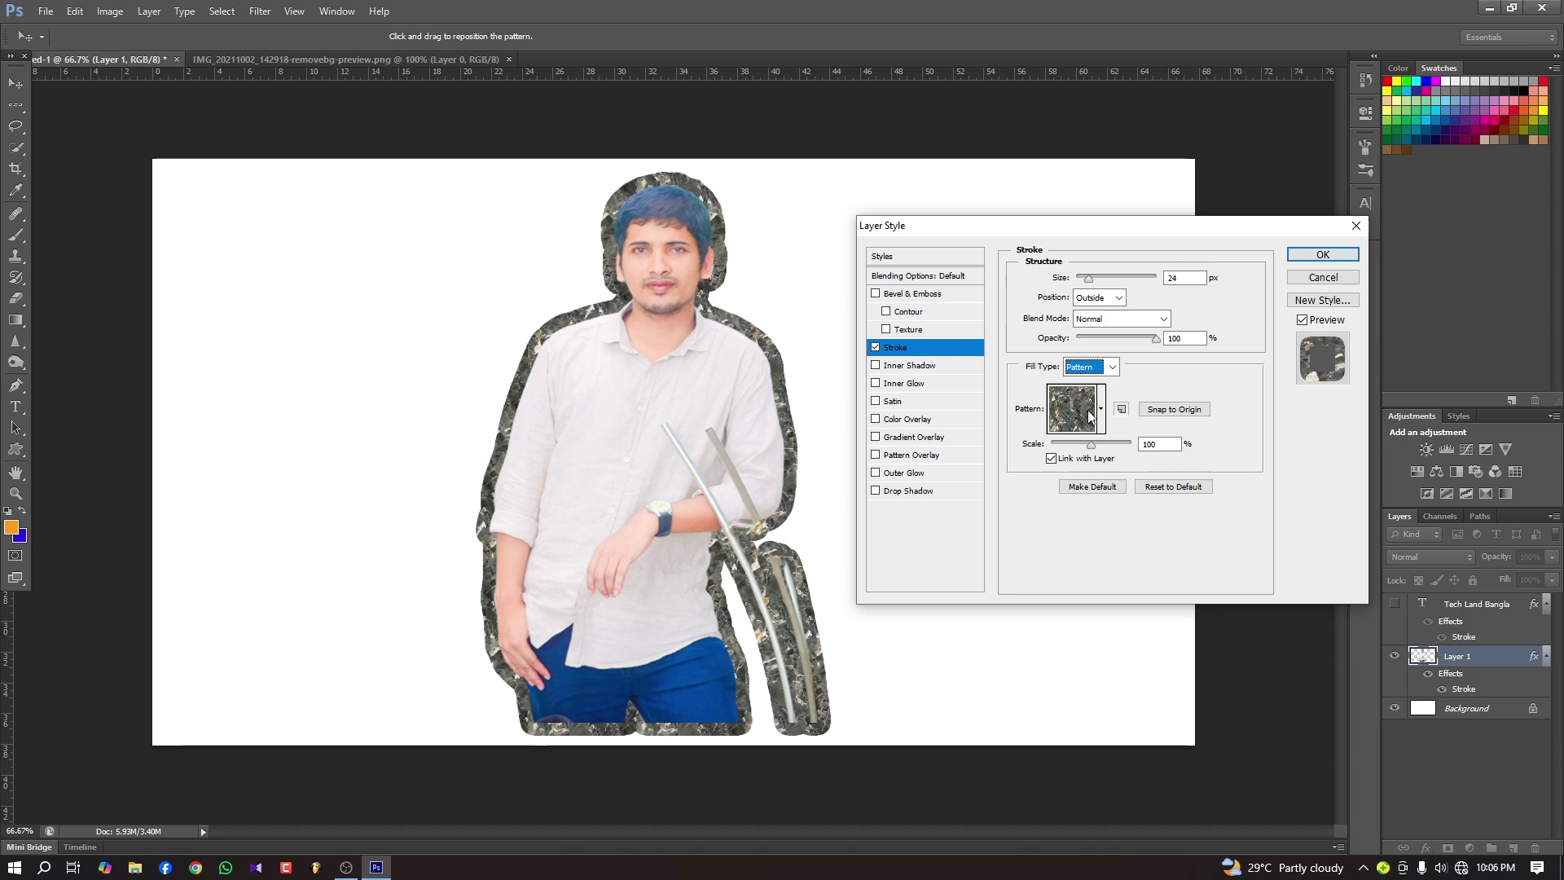
Try several of the available rock-like patterns on the man's stroke, ending with the brown-grey one.
left_click(1102, 409)
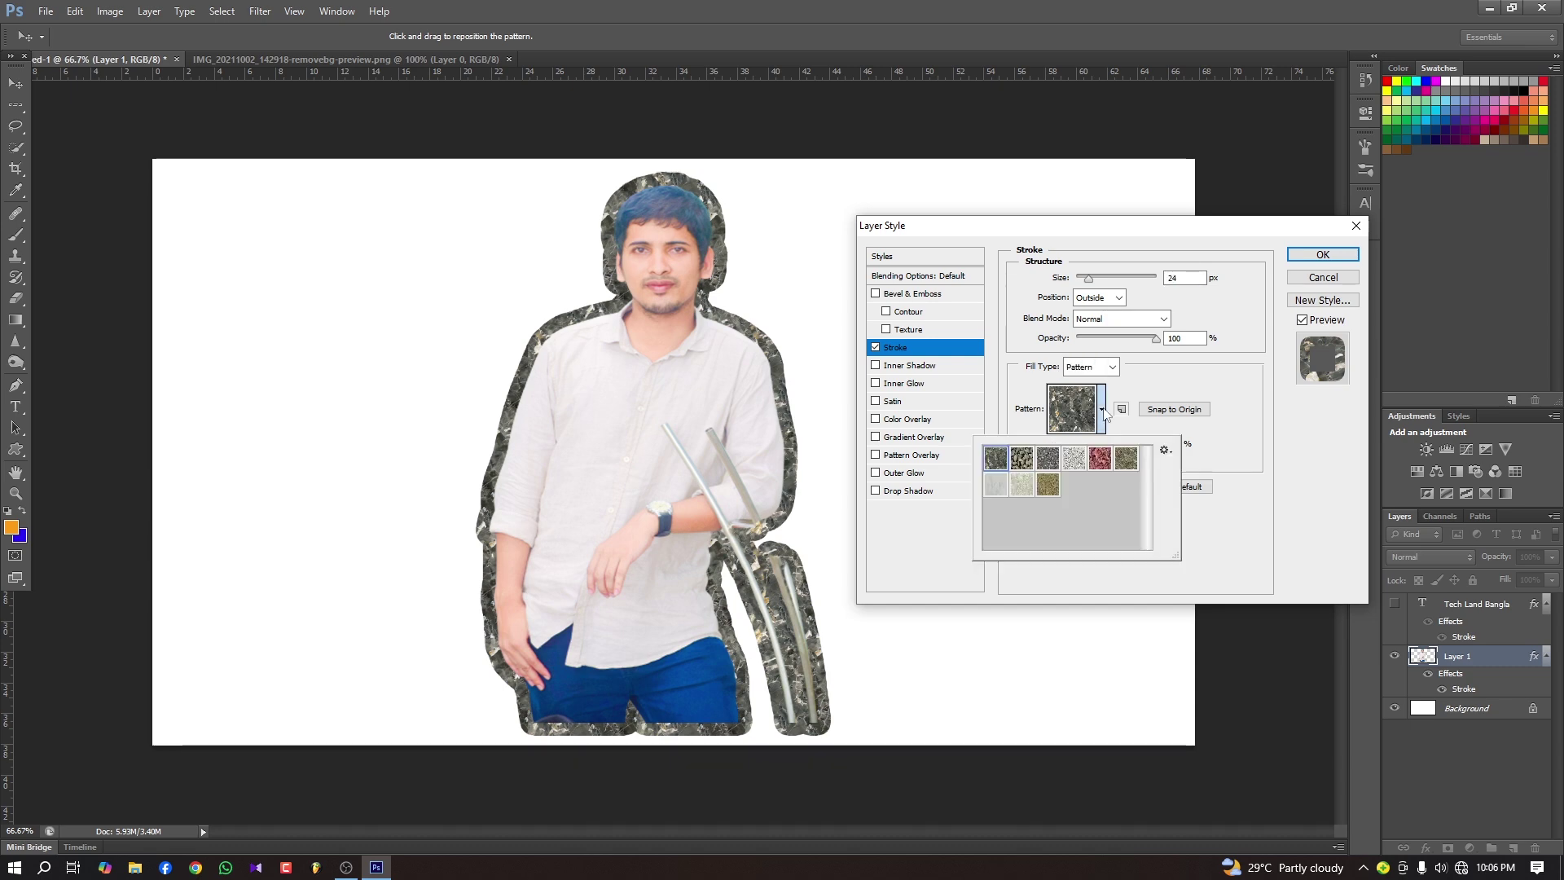
left_click(1019, 465)
left_click(1002, 467)
left_click(994, 492)
left_click(1021, 487)
left_click(1048, 485)
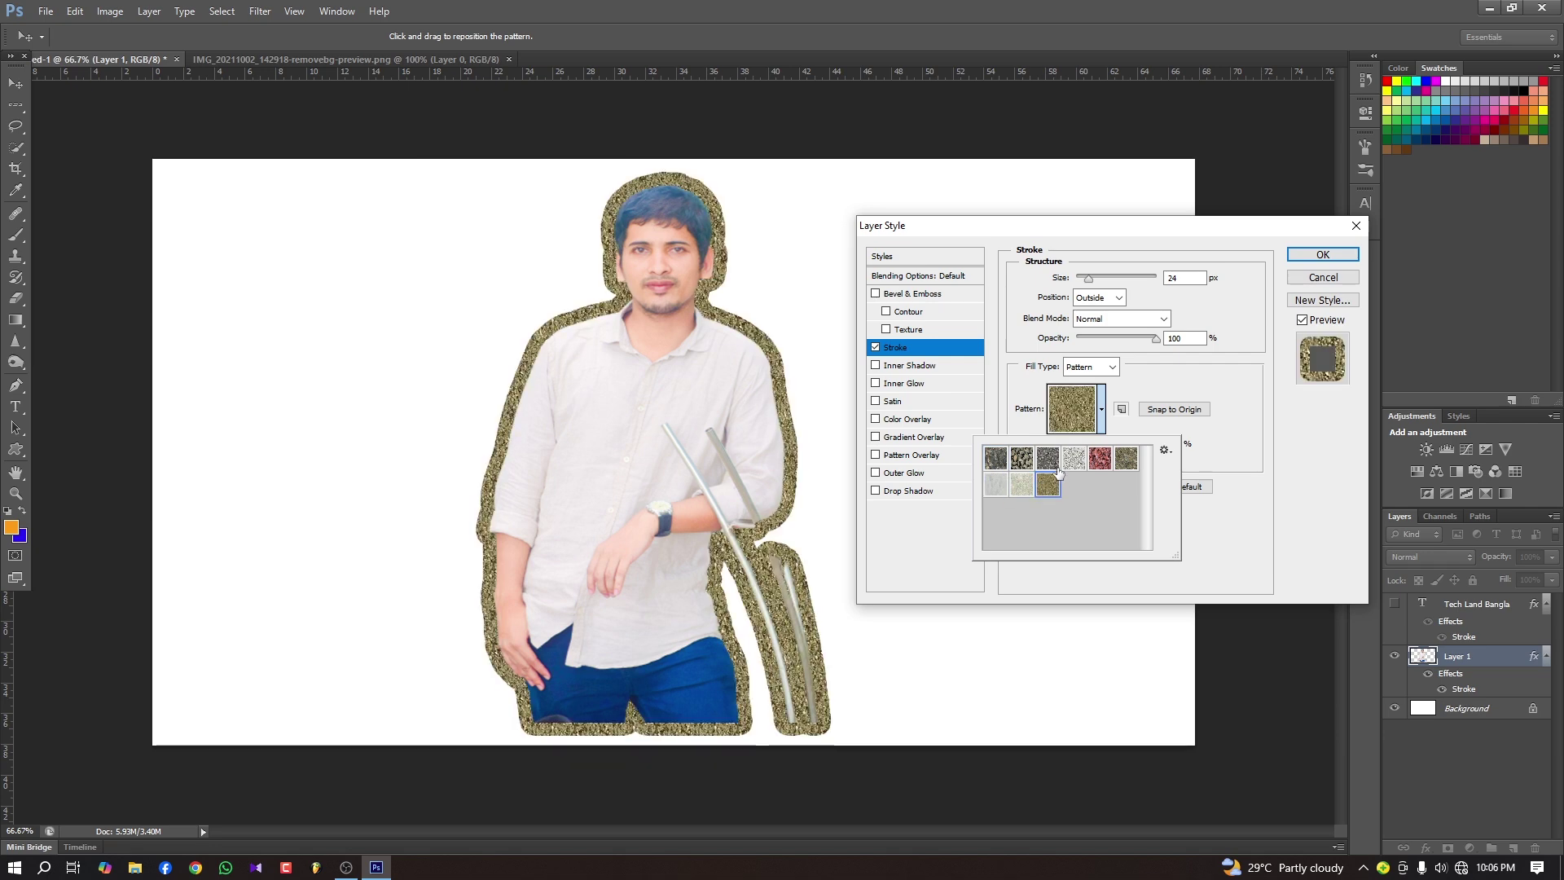
left_click(1073, 460)
left_click(1100, 460)
left_click(1125, 458)
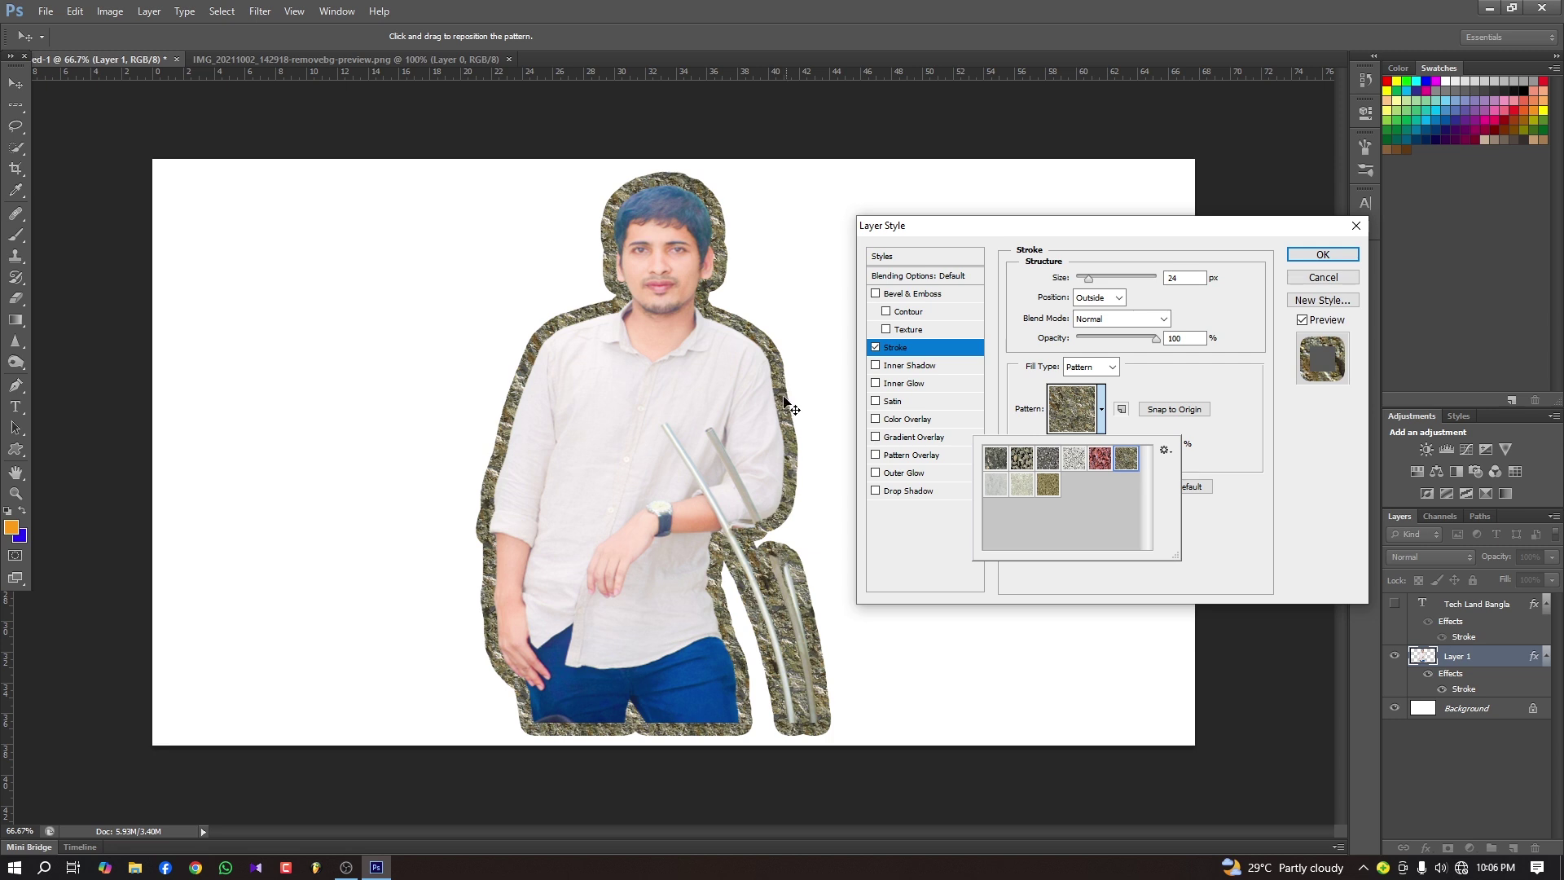
Replace the current stroke patterns with the Color Paper pattern set.
left_click(1165, 452)
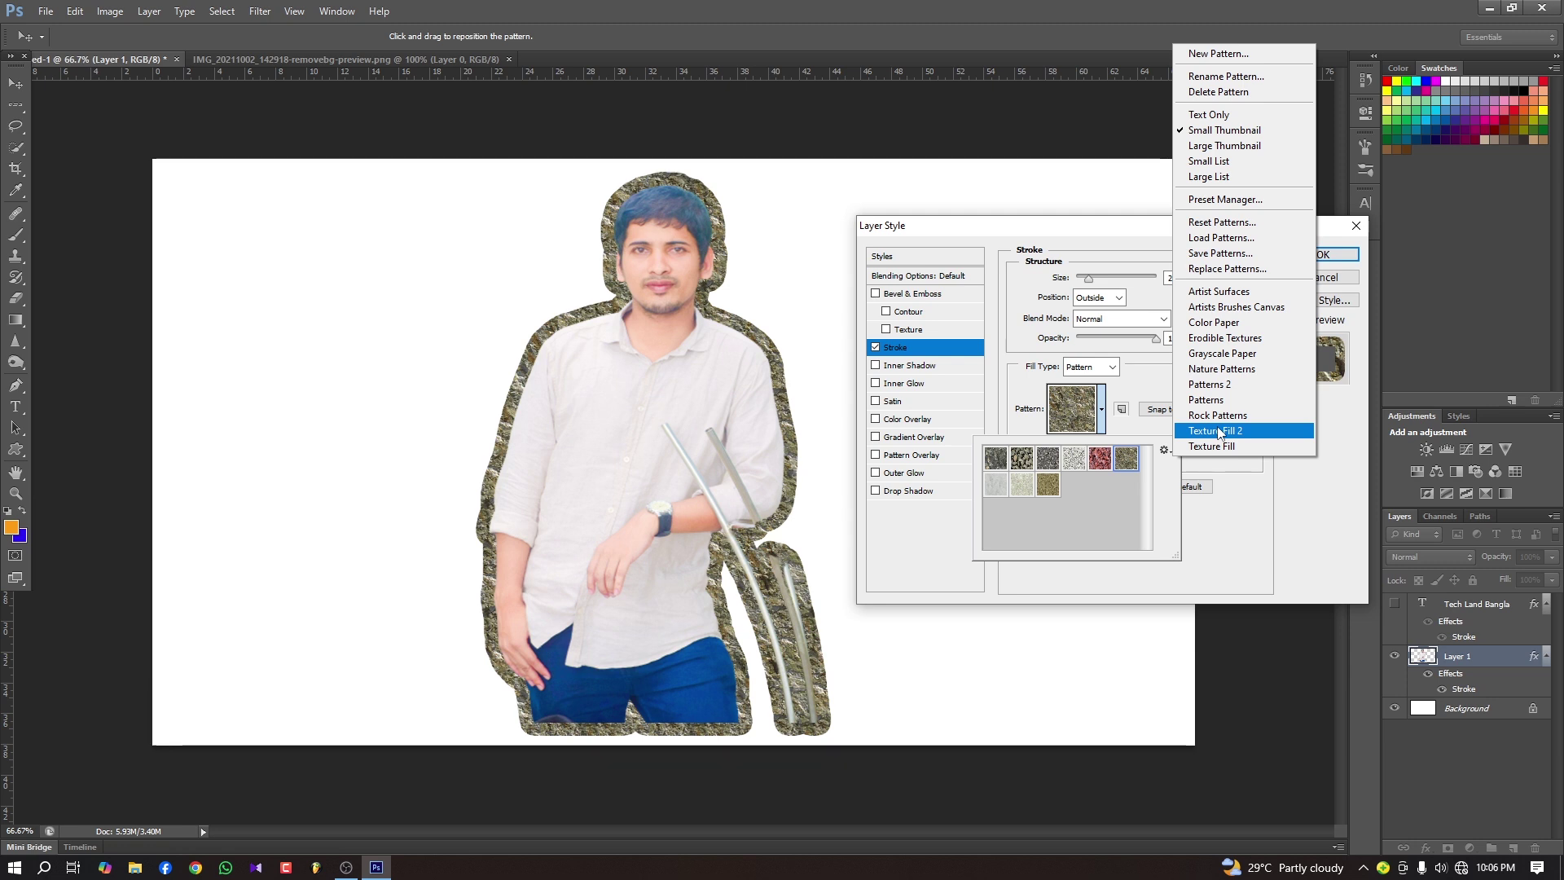
left_click(1224, 325)
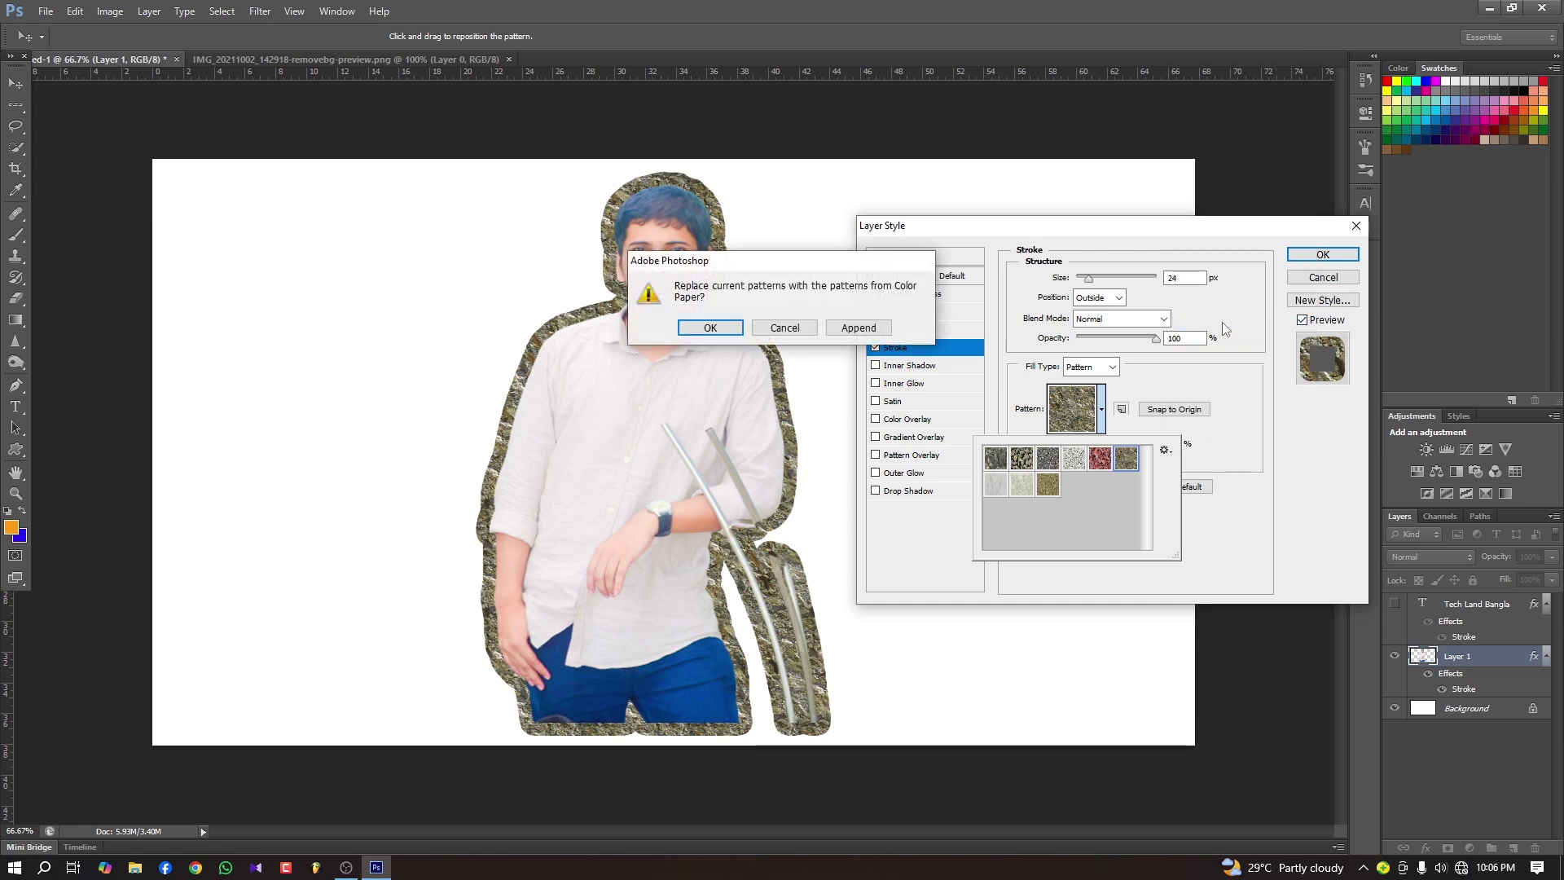
left_click(712, 327)
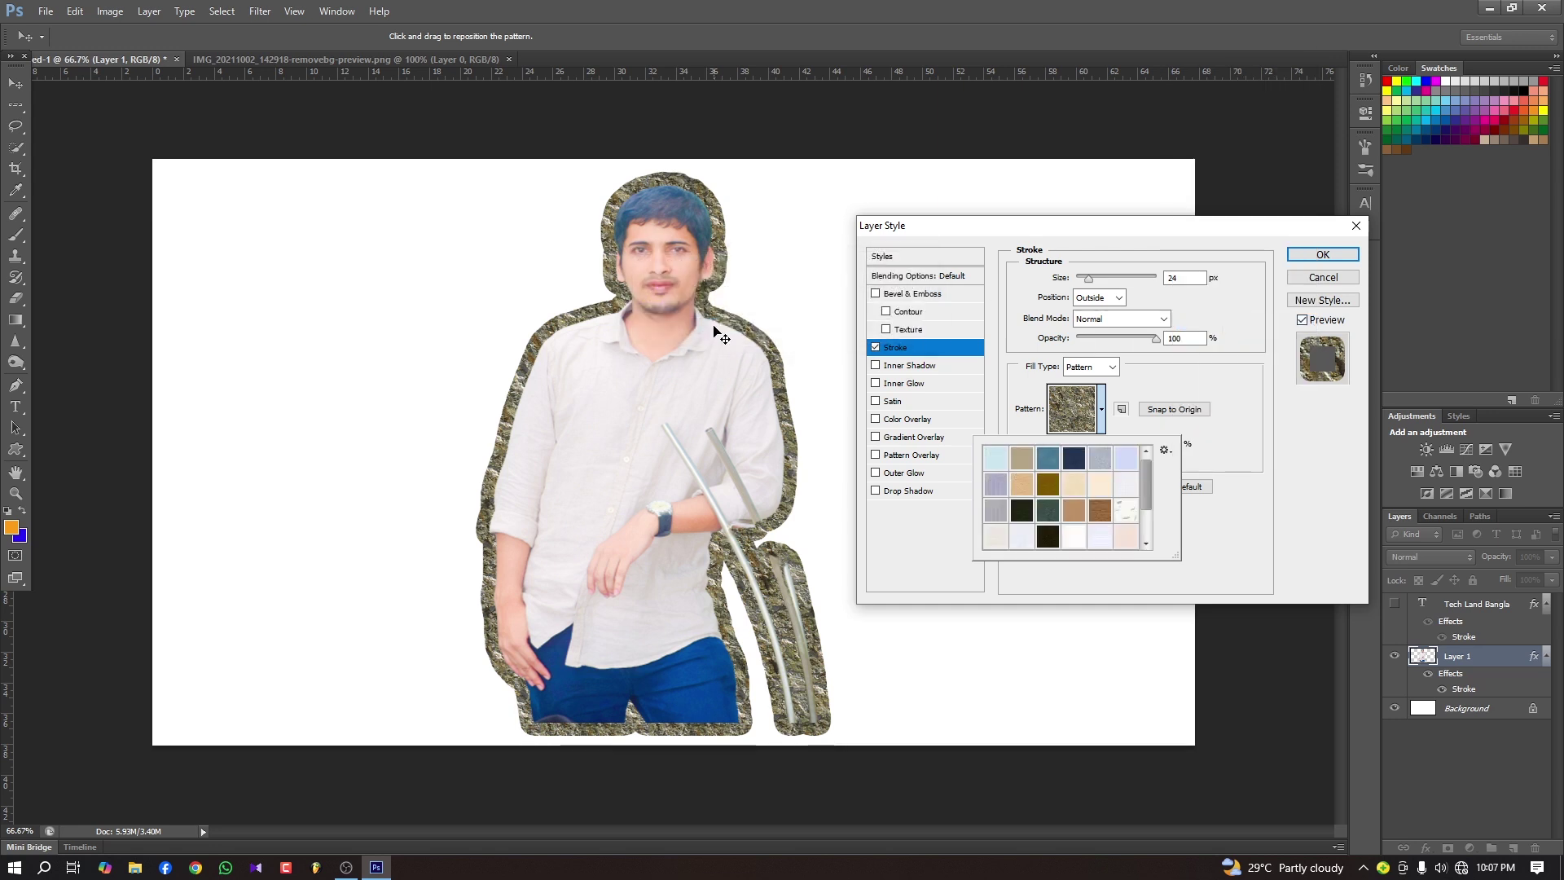
Try various Color Paper patterns on the man's stroke, including the navy, dark green, tan, lavender and golden-brown ones.
mouse_move(1144, 487)
left_mouse_down()
mouse_move(1145, 515)
mouse_move(1157, 470)
left_mouse_up()
left_click(1049, 458)
left_click(1073, 460)
left_click(1073, 510)
left_click(1023, 511)
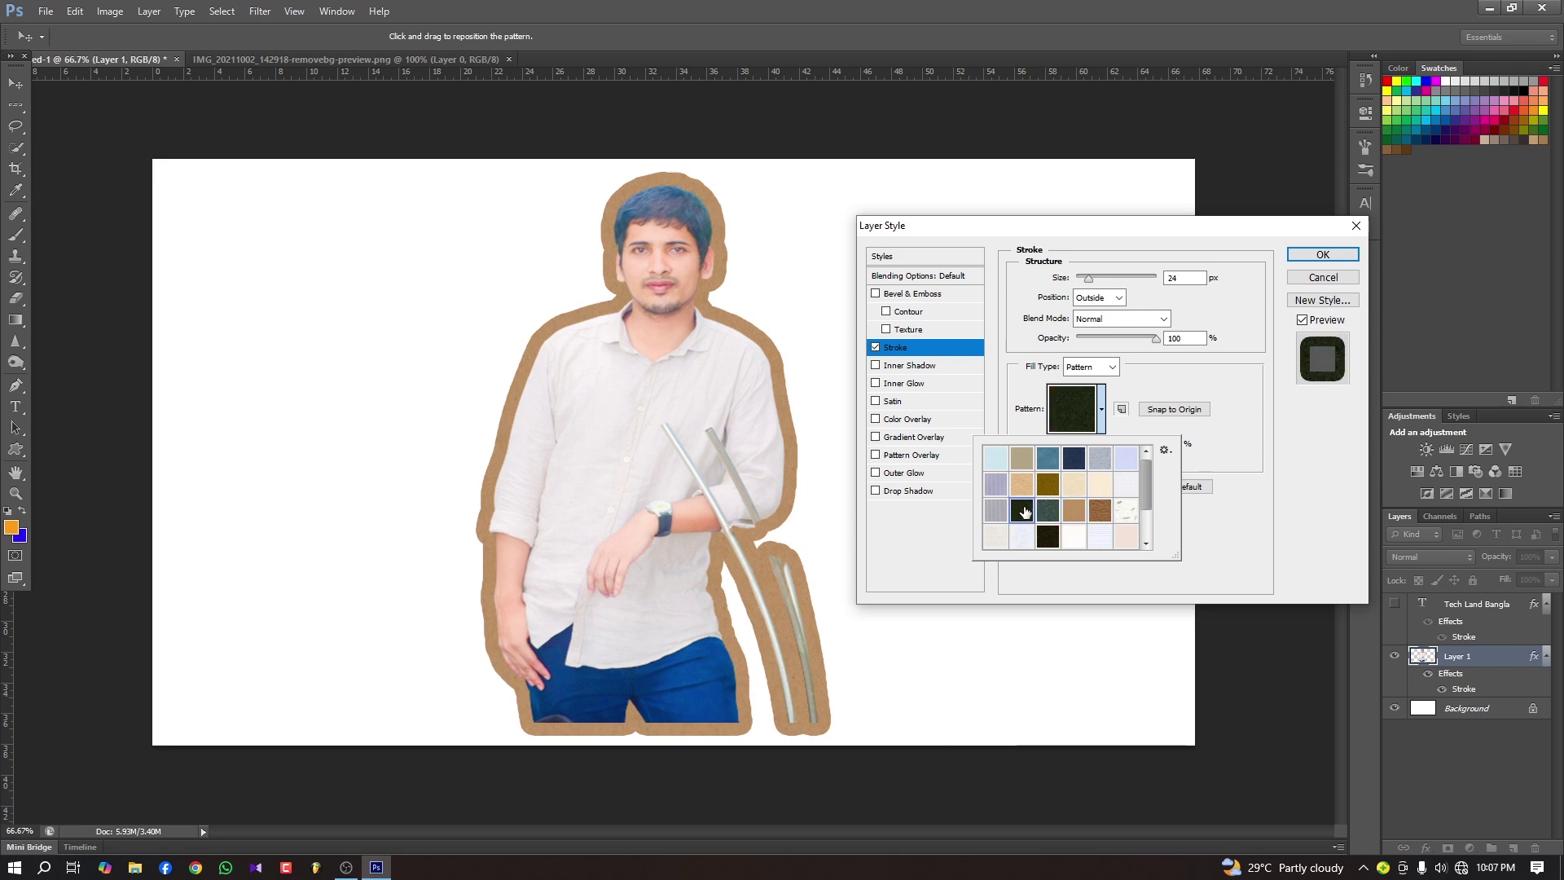
left_click(1073, 510)
left_click(1099, 510)
left_click(1126, 508)
left_click(1126, 486)
left_click(1126, 460)
left_click(1041, 494)
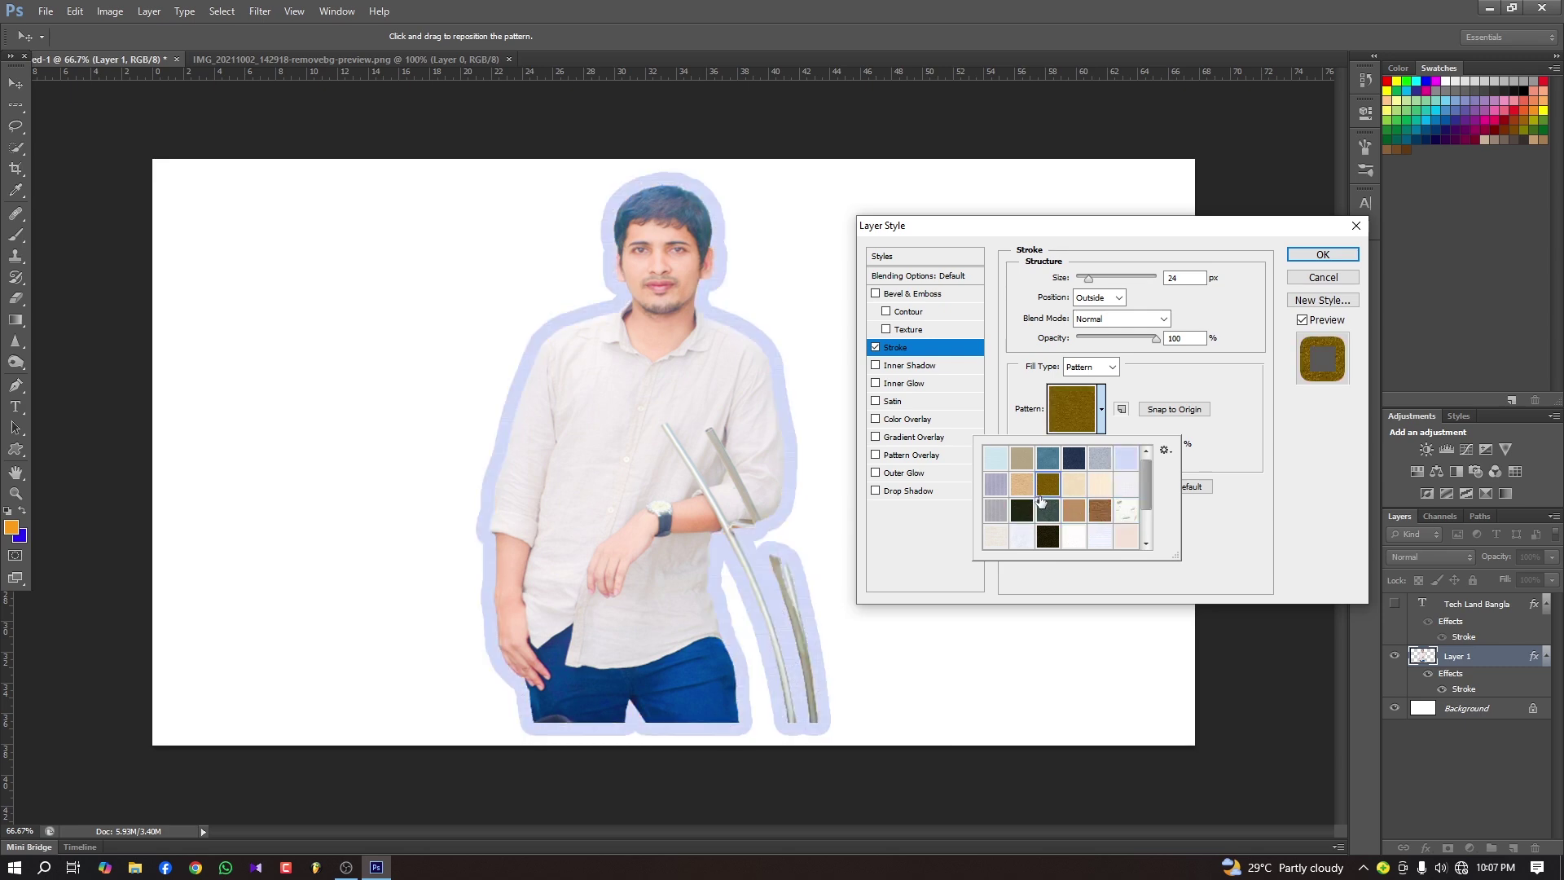
Choose the teal-blue Color Paper pattern for the man's stroke and apply the layer style.
left_click(1048, 457)
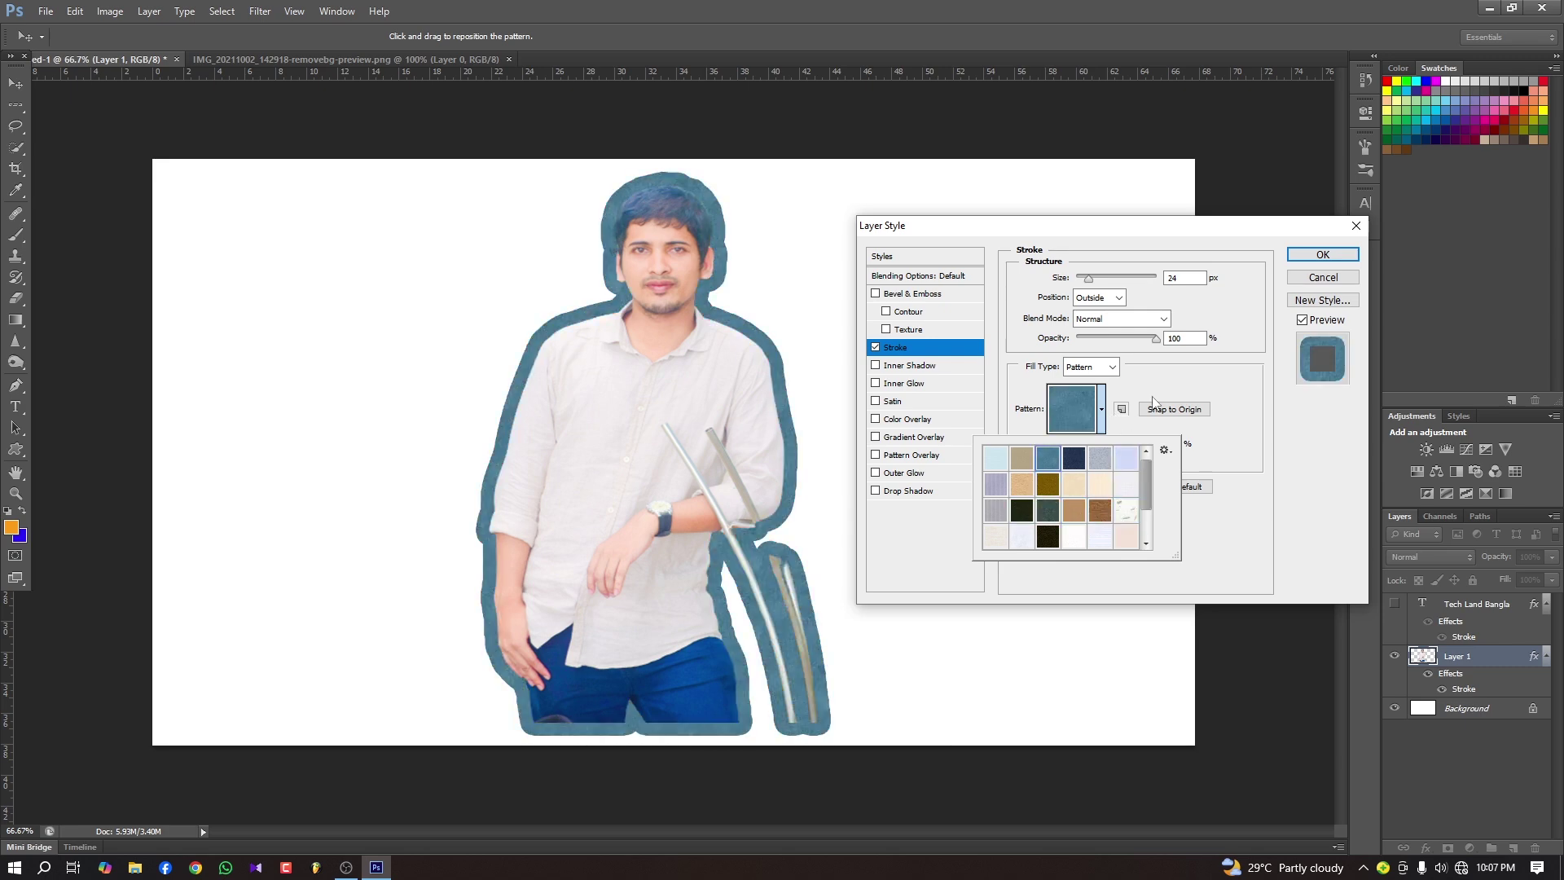
left_click(1338, 259)
left_click(1338, 259)
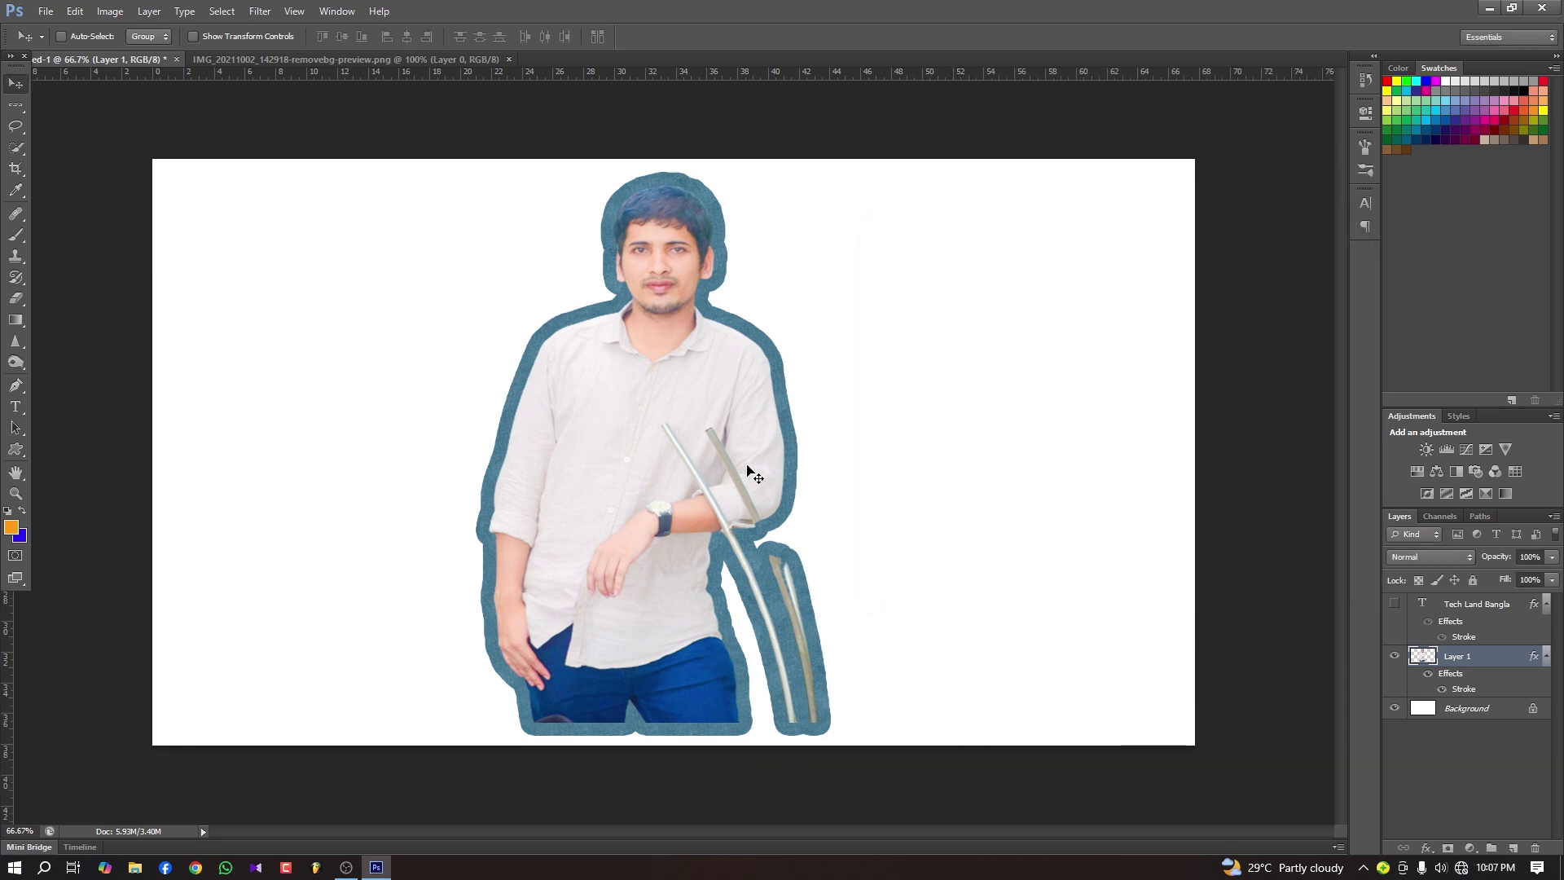